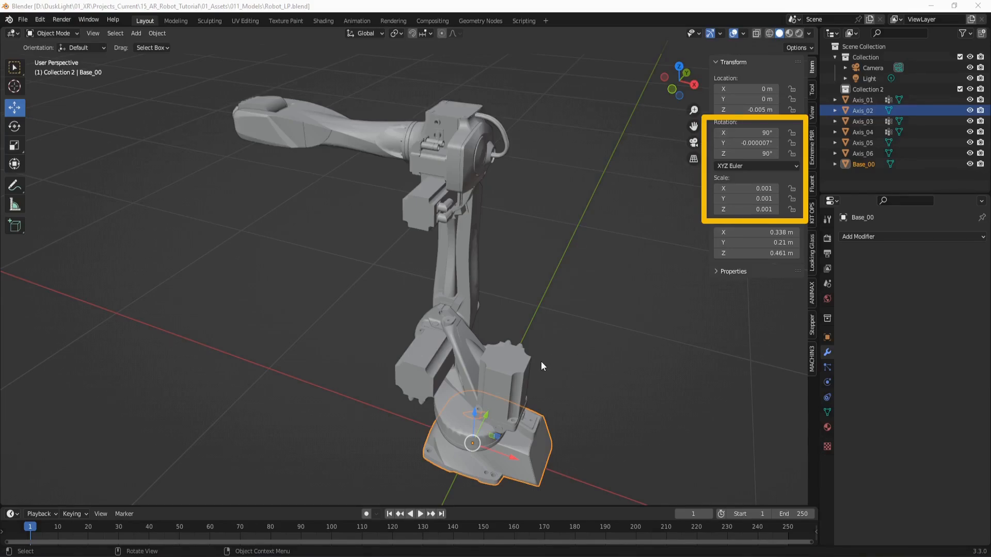
Step: Apply the rotation and scale of the robot's base part, Base_00
left_click(484, 357)
left_click(529, 447)
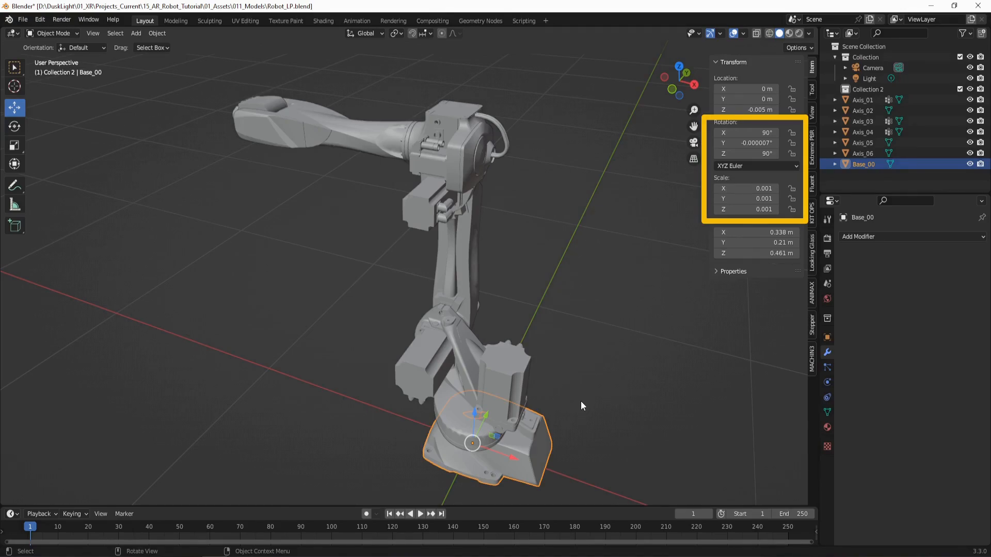
key("ctrl")
key("ctrl+a")
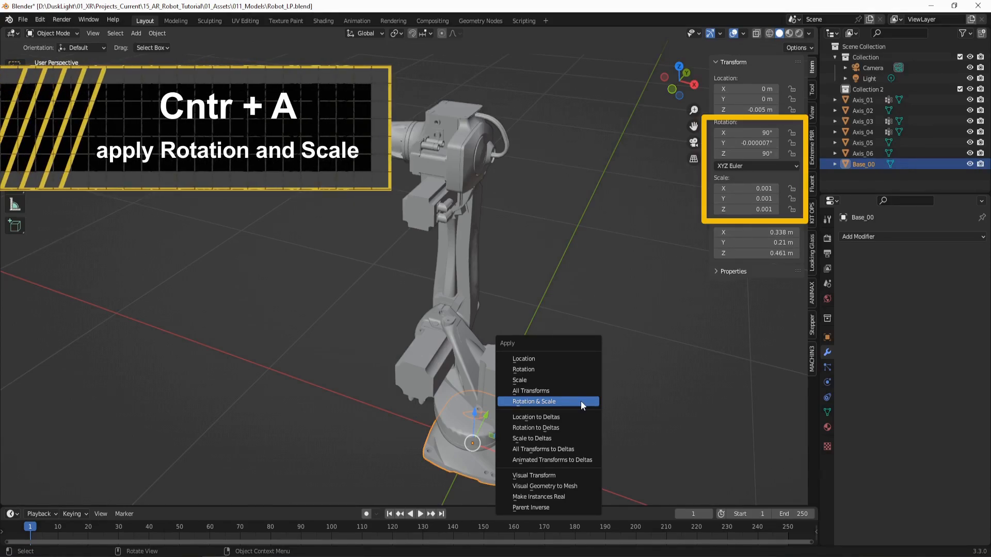
left_click(537, 402)
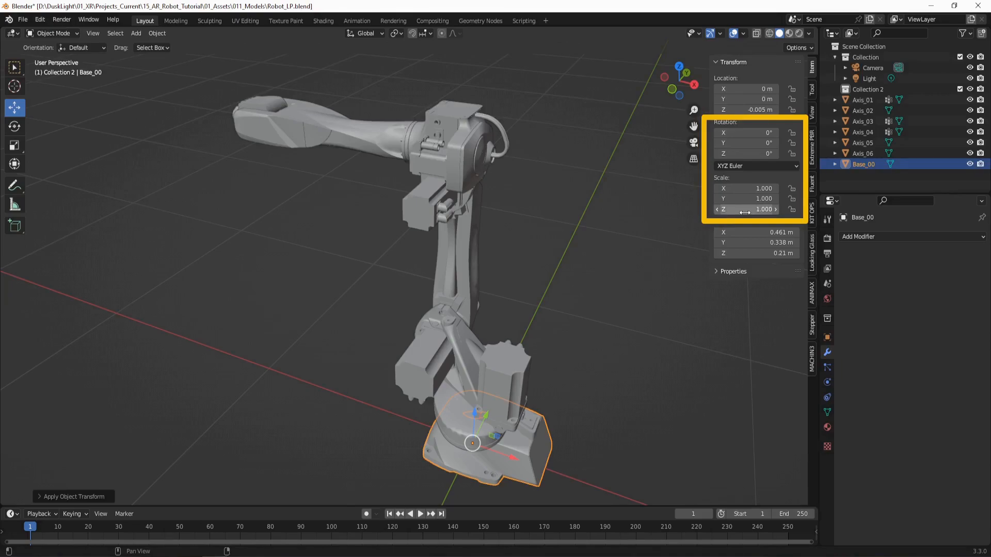
Step: Apply the rotation and scale of Axis_01, the part just above the base
left_click(460, 350)
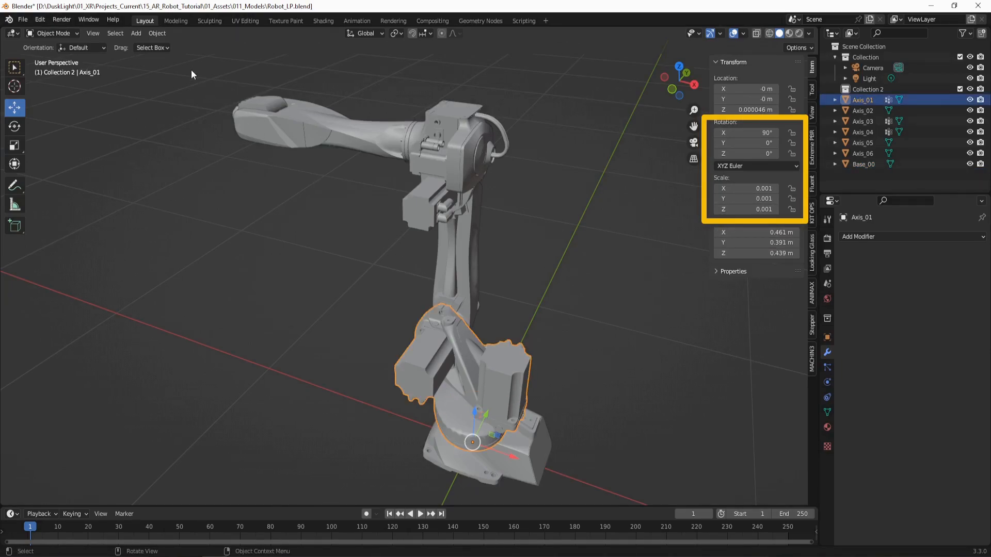
left_click(158, 34)
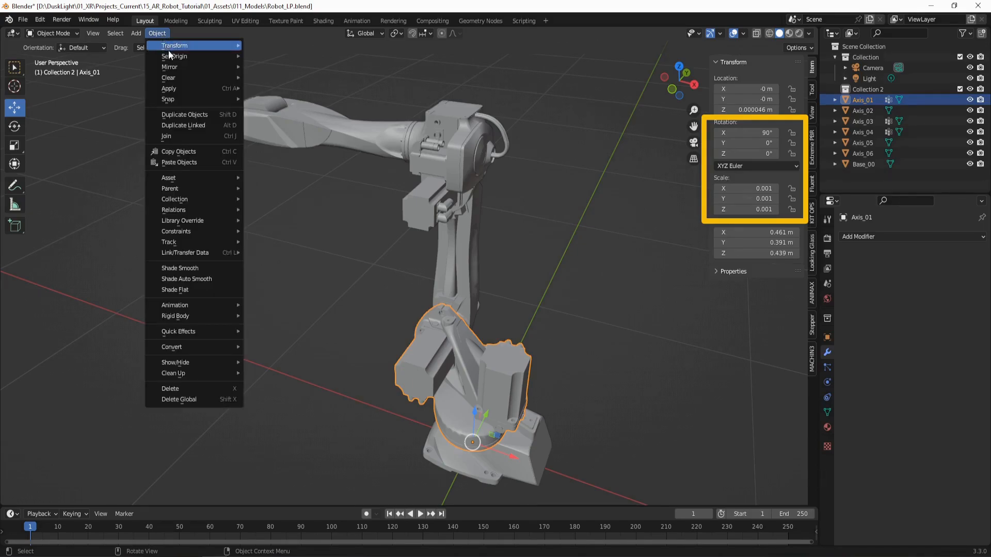
mouse_move(174, 88)
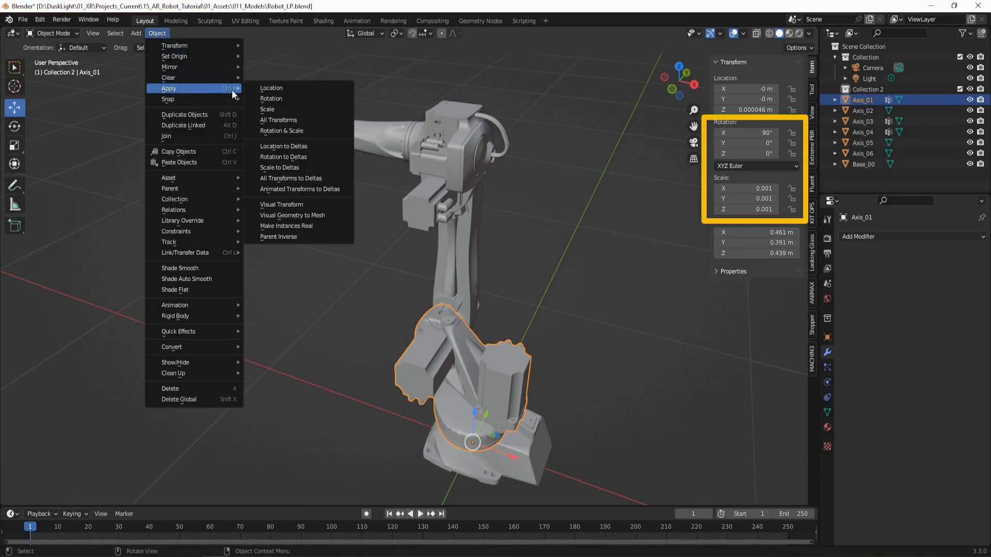
left_click(281, 132)
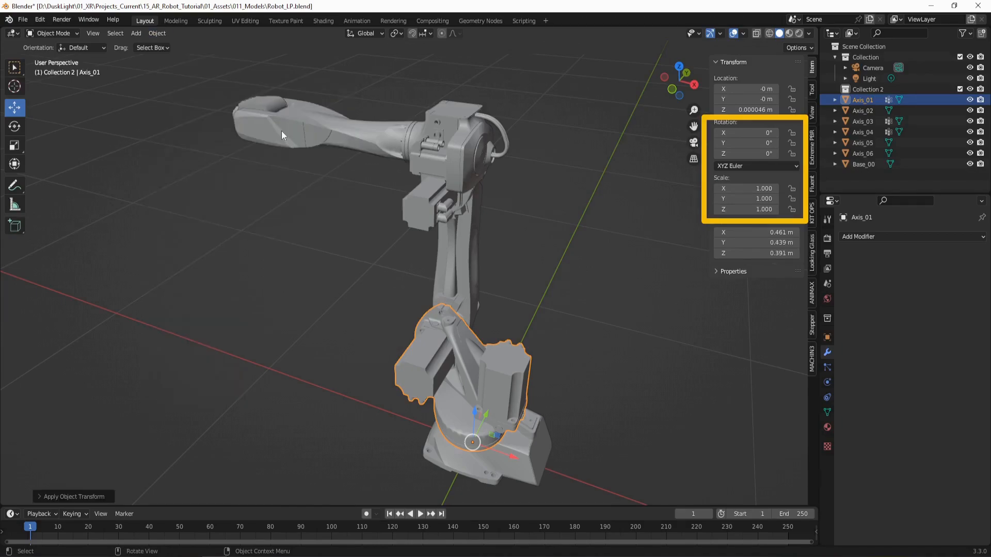
Step: Apply the rotation and scale of Axis_02, Axis_03 and Axis_04 individually
left_click(454, 264)
key("ctrl+a")
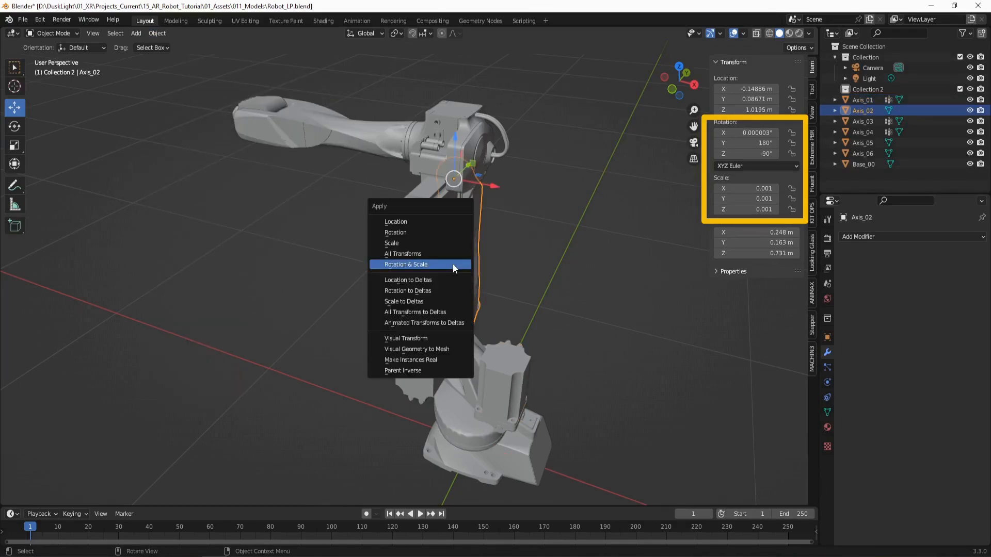
left_click(454, 265)
left_click(436, 144)
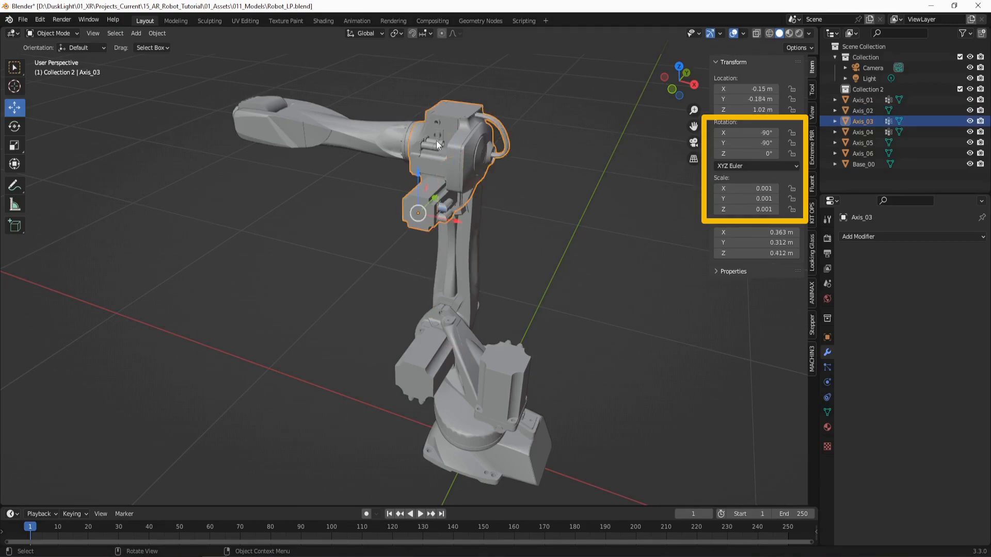
key("ctrl+a")
left_click(436, 140)
left_click(370, 133)
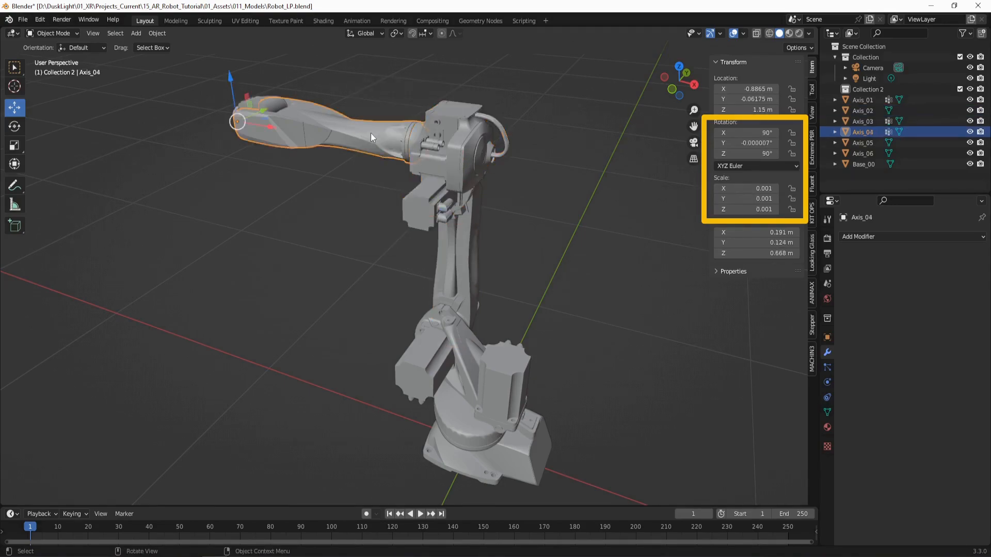
key("ctrl+a")
left_click(370, 132)
Step: Apply the rotation and scale of the wrist parts Axis_05 and Axis_06 individually
middle_click_drag(371, 132, 447, 330)
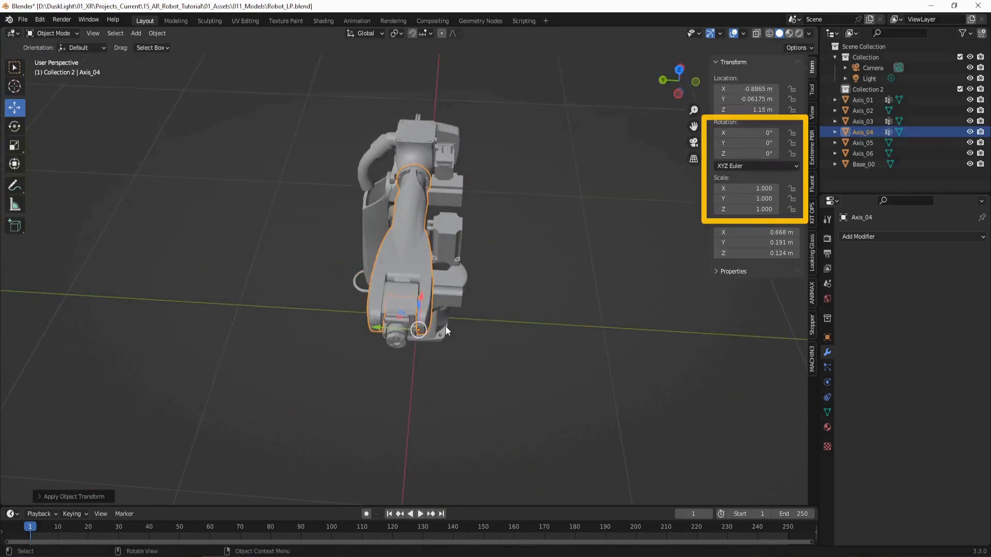
left_click(399, 287)
key("ctrl+a")
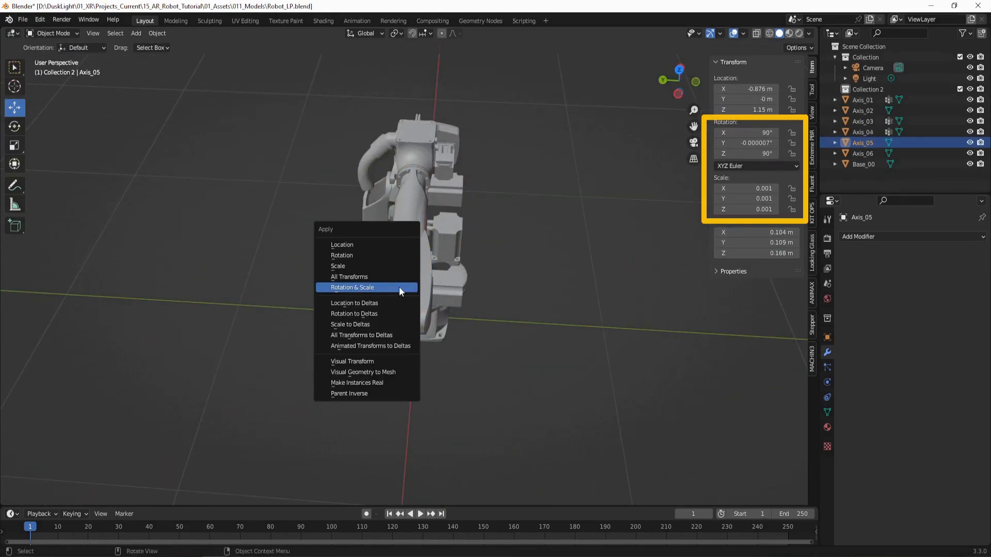
left_click(399, 287)
left_click(398, 339)
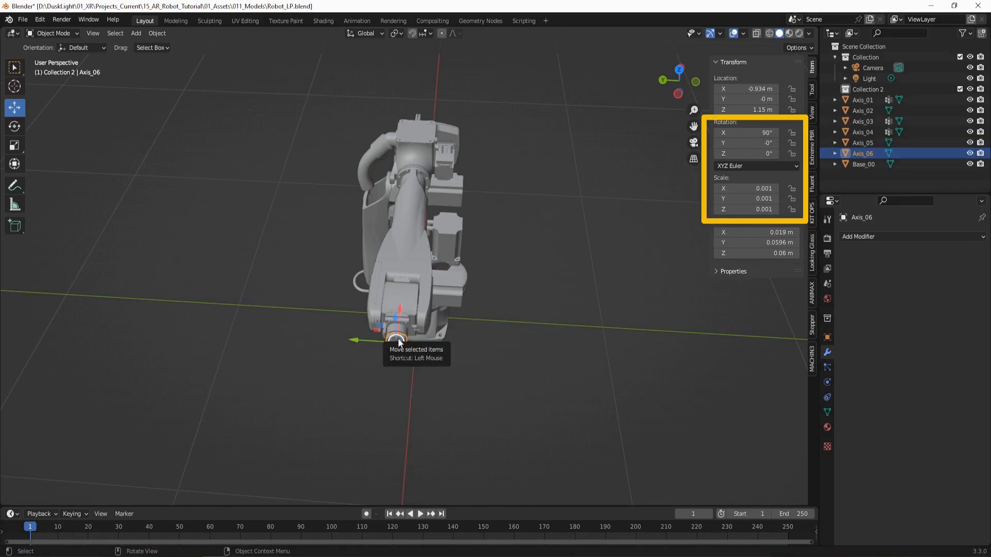
key("ctrl+a")
left_click(398, 338)
Step: Select the robot's parts one after another from the wrist down to Axis_01 and check their rotation and scale values
middle_click_drag(478, 333, 321, 172)
scroll(376, 248, "down", 3)
middle_click_drag(376, 248, 346, 253)
scroll(347, 252, "up", 3)
scroll(347, 253, "up", 2)
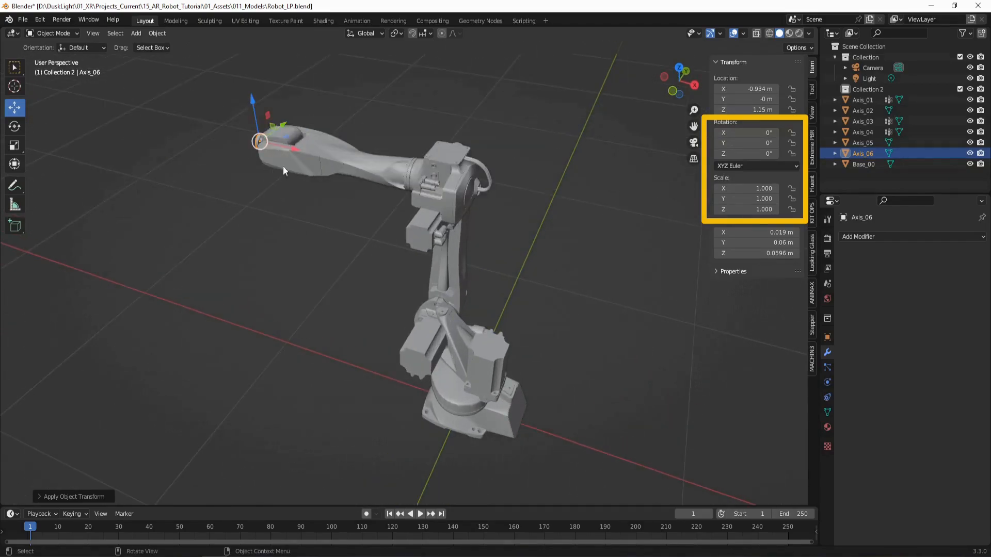
left_click(290, 140)
left_click(330, 150)
left_click(450, 152)
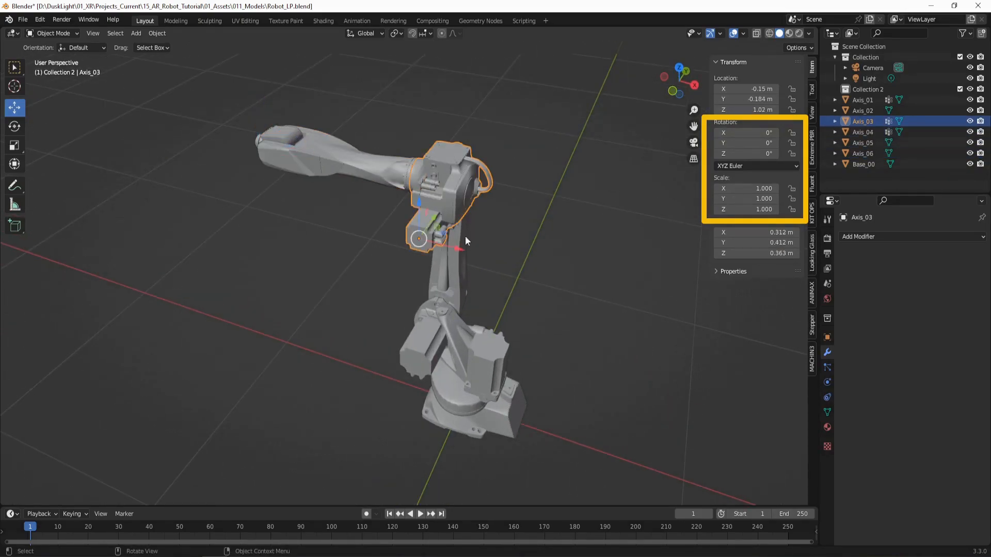
left_click(459, 269)
left_click(479, 357)
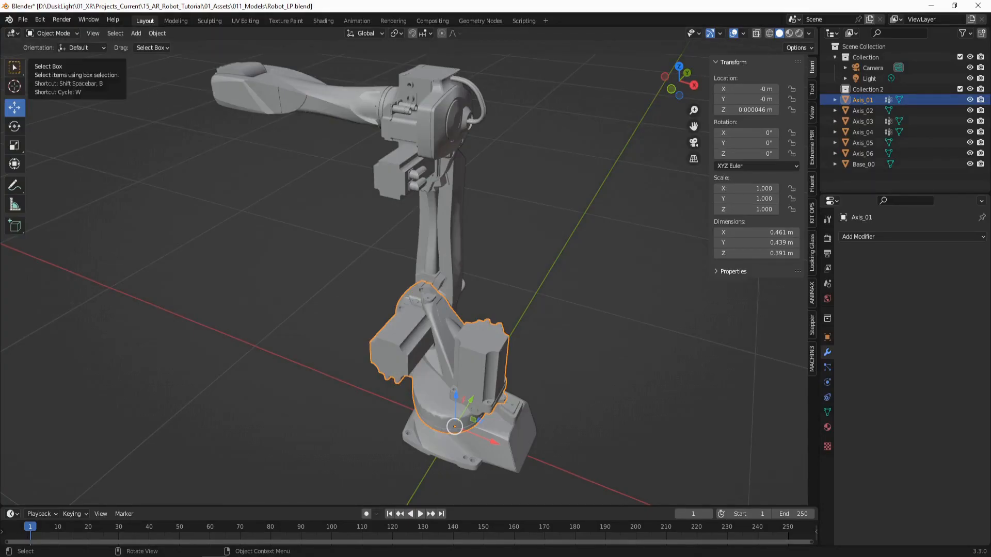
middle_click_drag(510, 274, 508, 237)
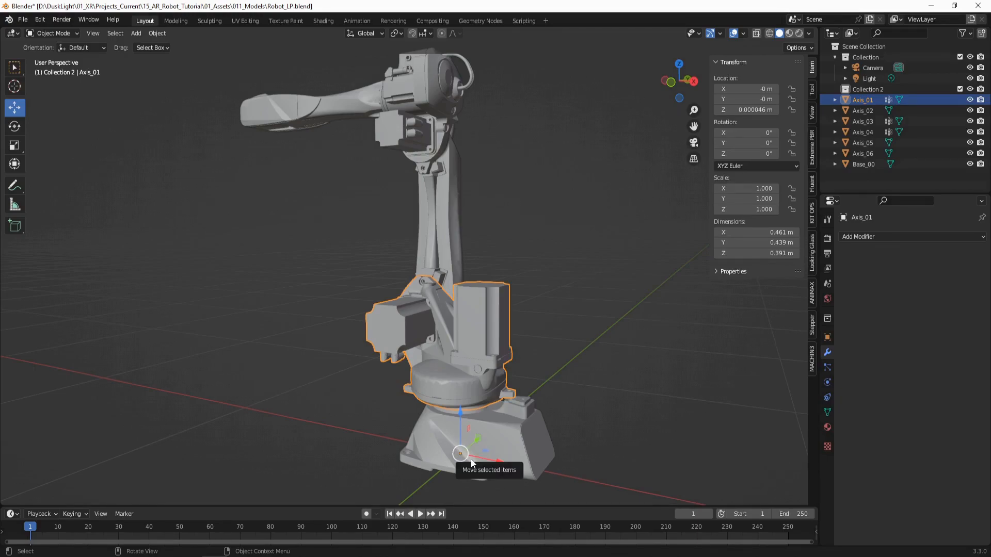
Step: Test the pivot of Axis_02 by rotating it to 16.7° about Y, and reset its Y rotation to 0°
left_click(441, 221)
middle_click_drag(515, 258, 374, 267)
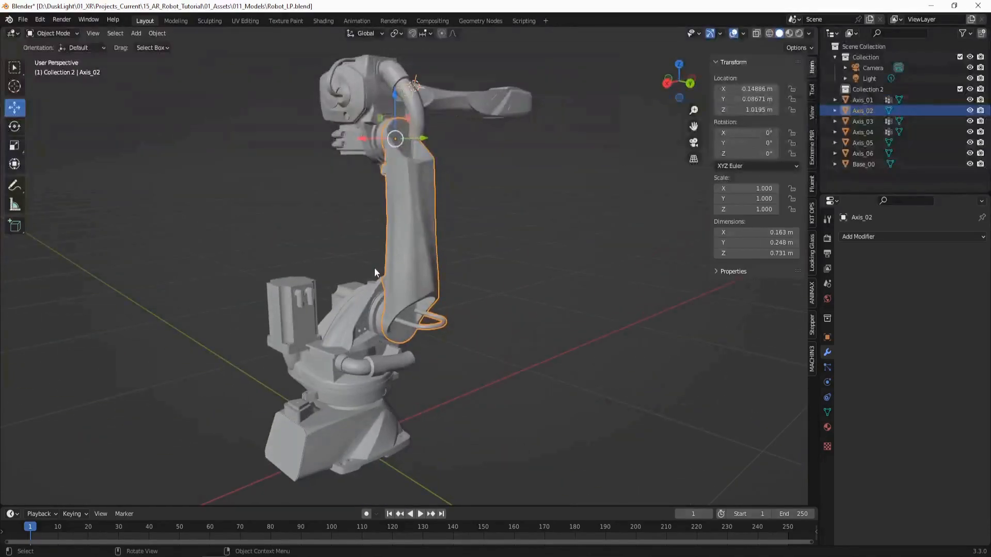
left_click_drag(739, 143, 765, 143)
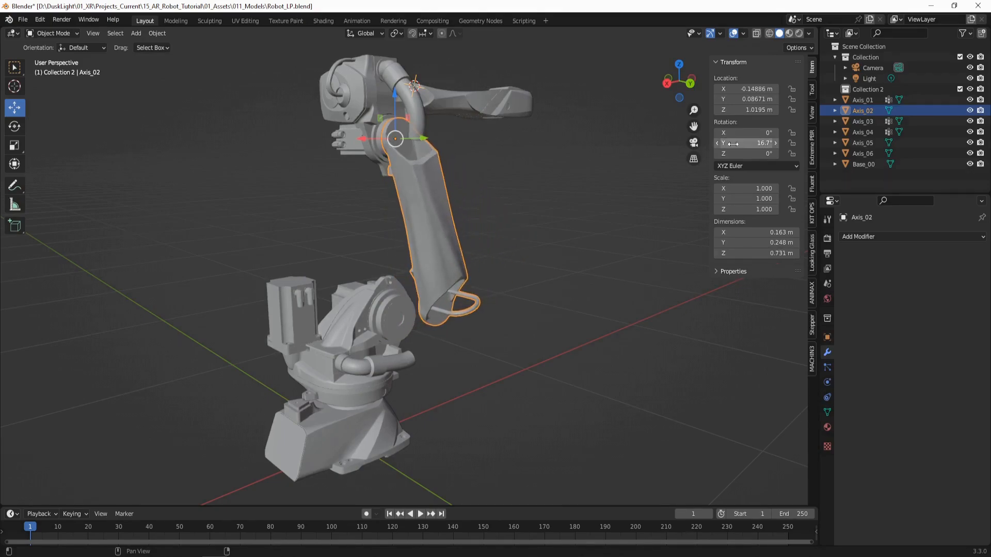
middle_click_drag(324, 259, 500, 261)
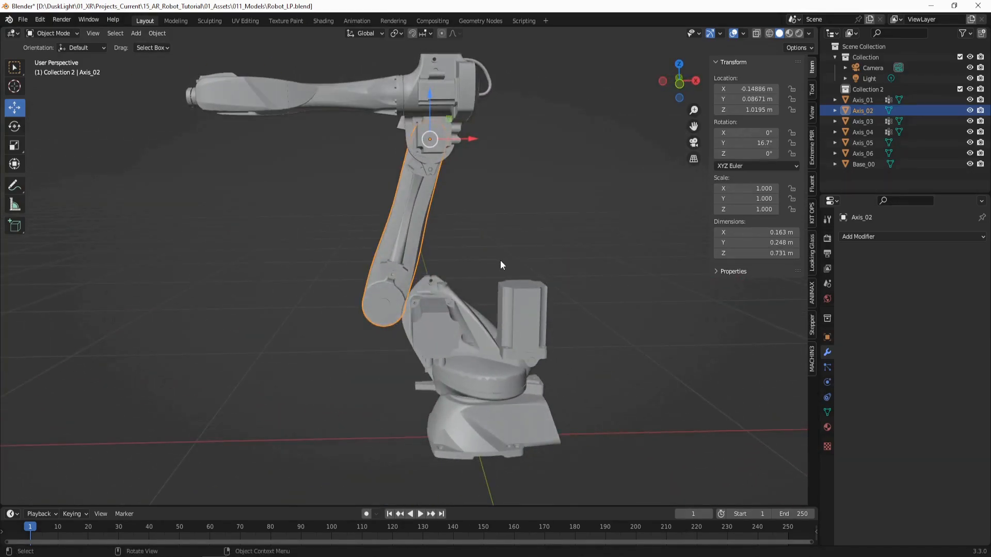
left_click_drag(192, 298, 378, 305)
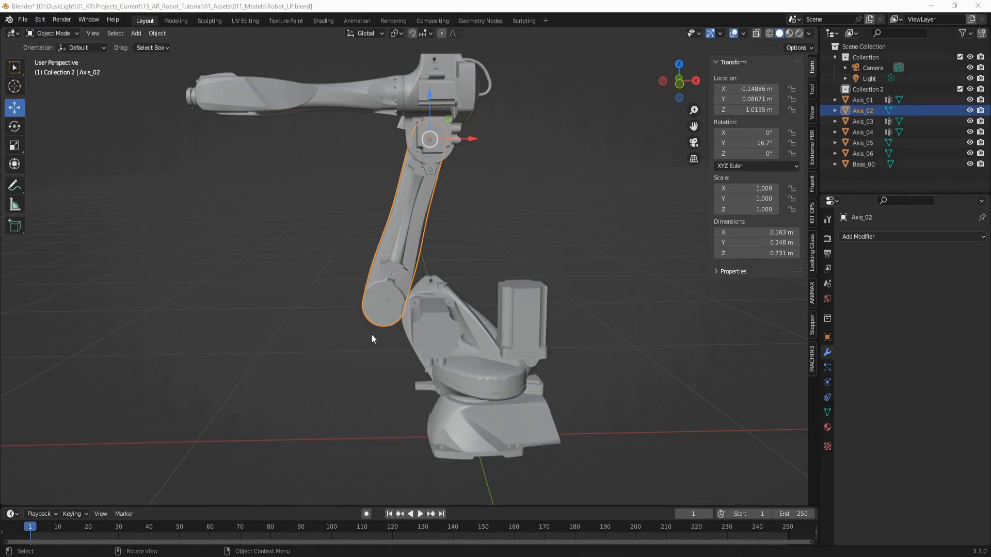
left_click(759, 143)
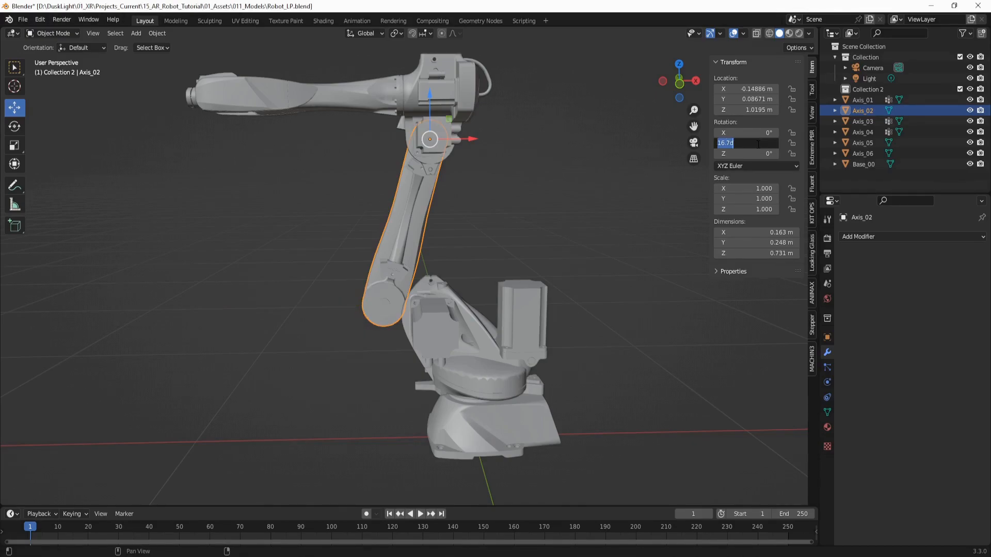
type("0")
key("Return")
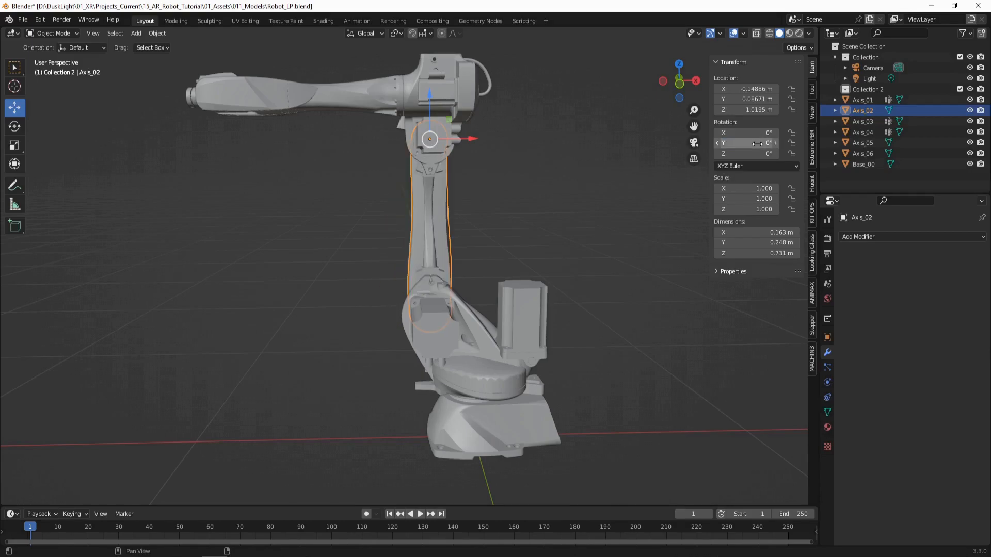
Step: Test the pivot of Axis_03 by rotating it to -41.3° about Y, and reset its Y rotation to 0°
left_click(457, 85)
middle_click_drag(522, 206, 504, 301)
left_click_drag(729, 146, 579, 230)
middle_click_drag(580, 230, 404, 237)
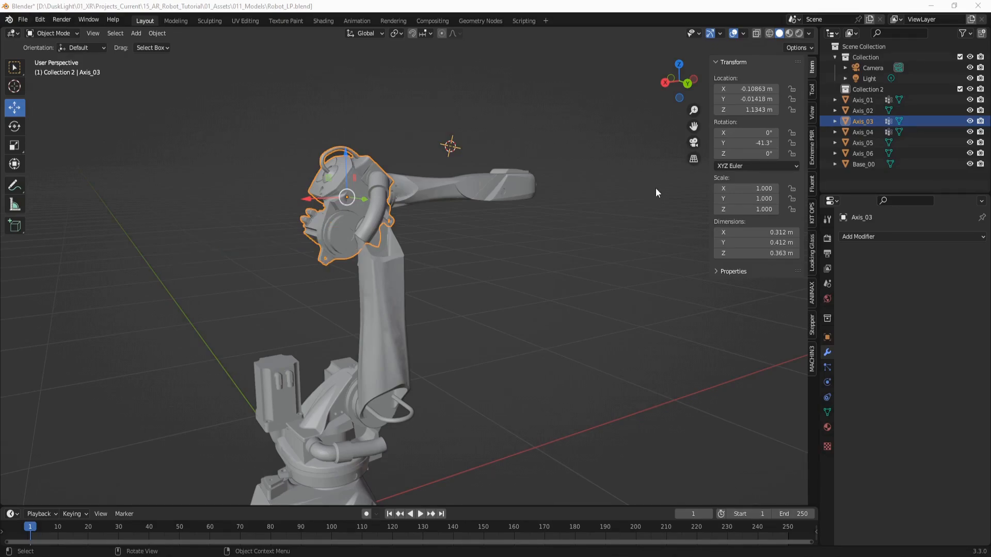
double_click(747, 143)
type("0")
key("Return")
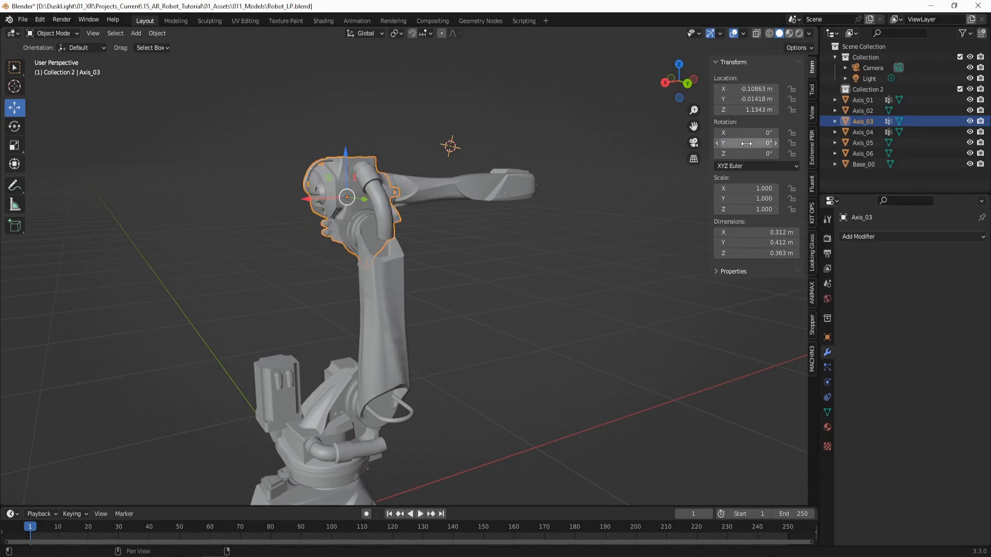
Step: Isolate Axis_01 in local view and enter Edit Mode on its mesh
middle_click_drag(487, 353, 363, 295)
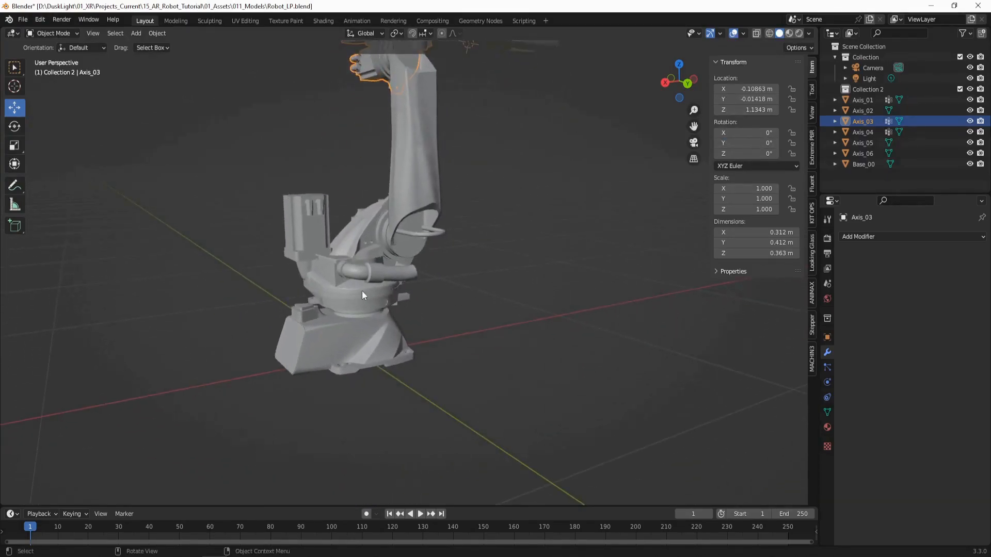
left_click(344, 337)
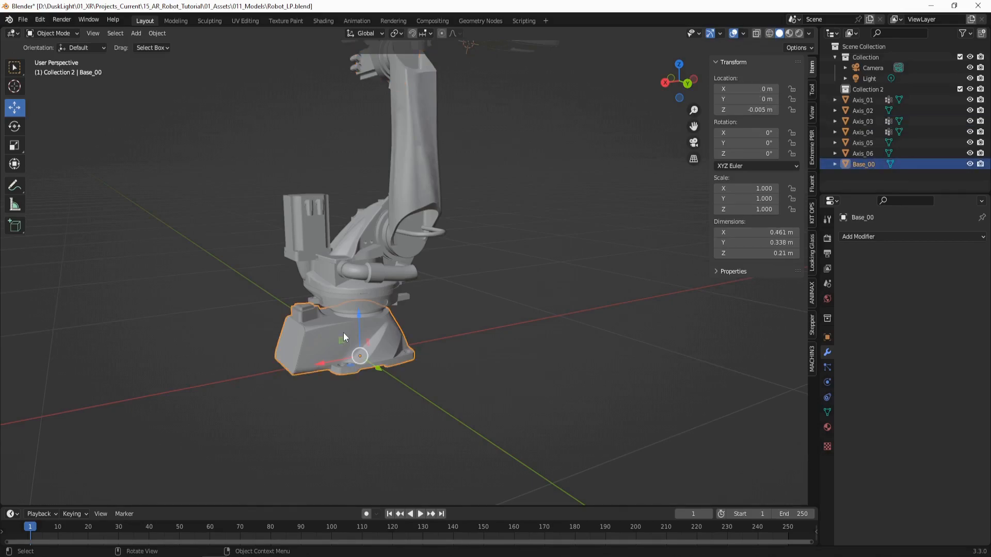
left_click(345, 267)
middle_click_drag(345, 264, 432, 272)
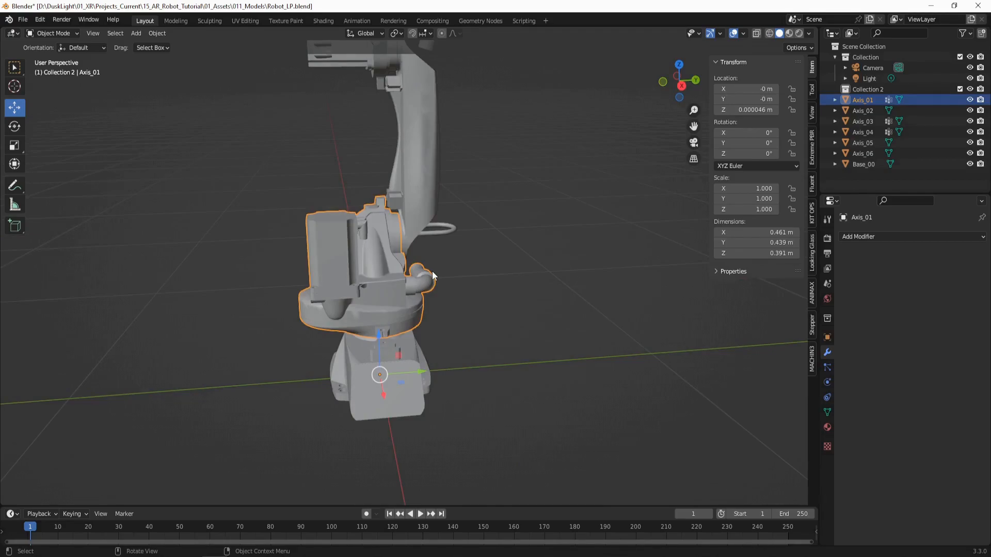
key("KP_Divide")
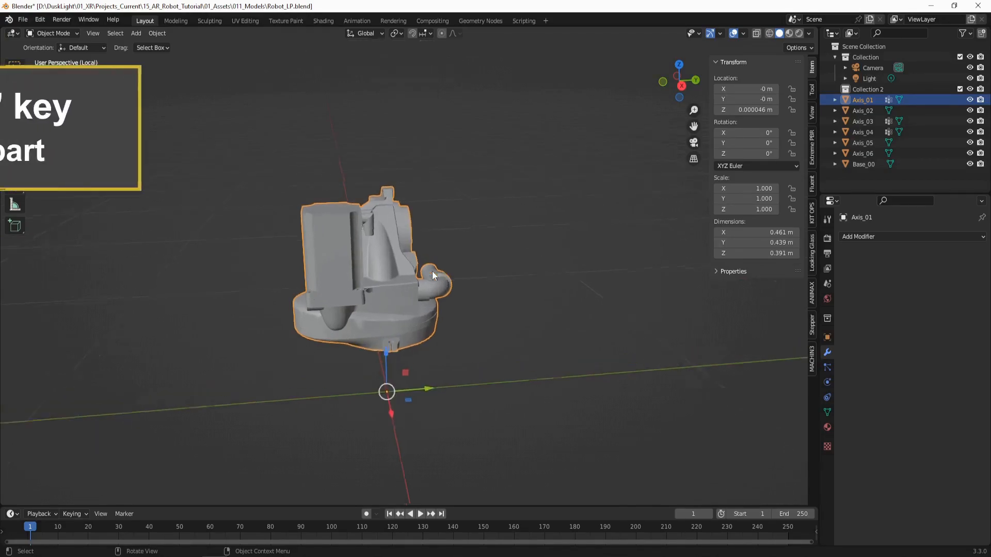
scroll(432, 275, "down", 2)
middle_click_drag(432, 271, 370, 236)
key("Tab")
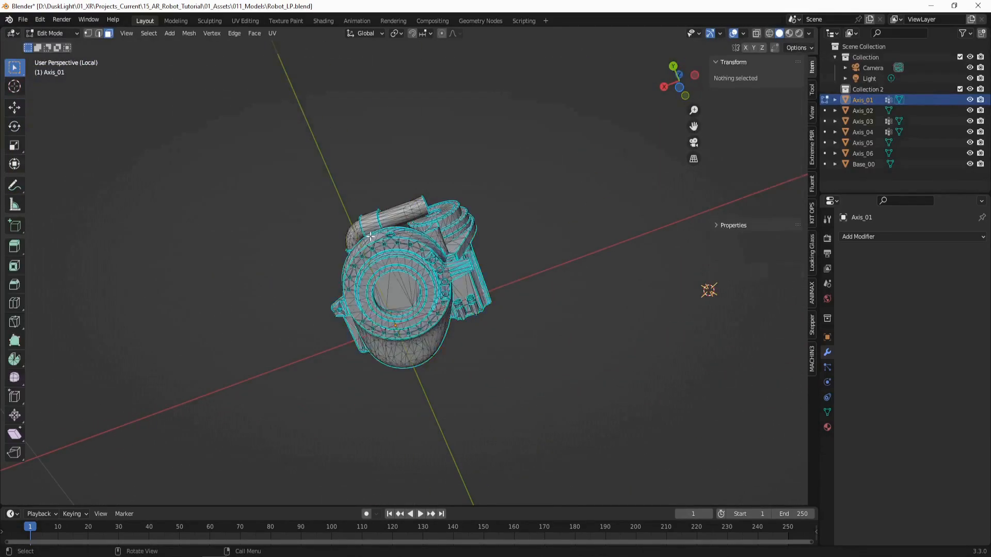
Step: Examine the circular recess and surrounding rings on the underside of the Axis_01 mesh
middle_click_drag(414, 297, 420, 205)
scroll(419, 205, "up", 5)
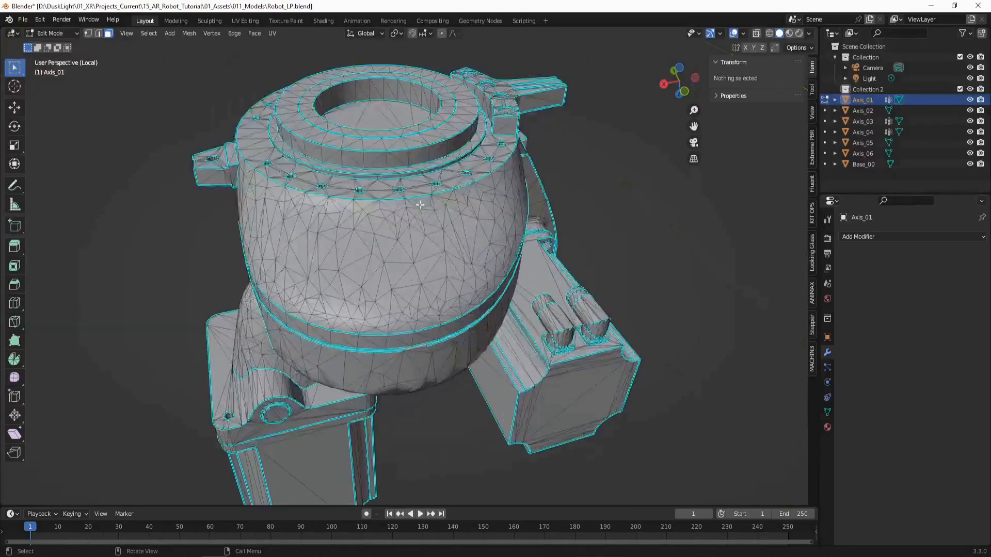
middle_click_drag(414, 269, 464, 259)
scroll(417, 299, "down", 1)
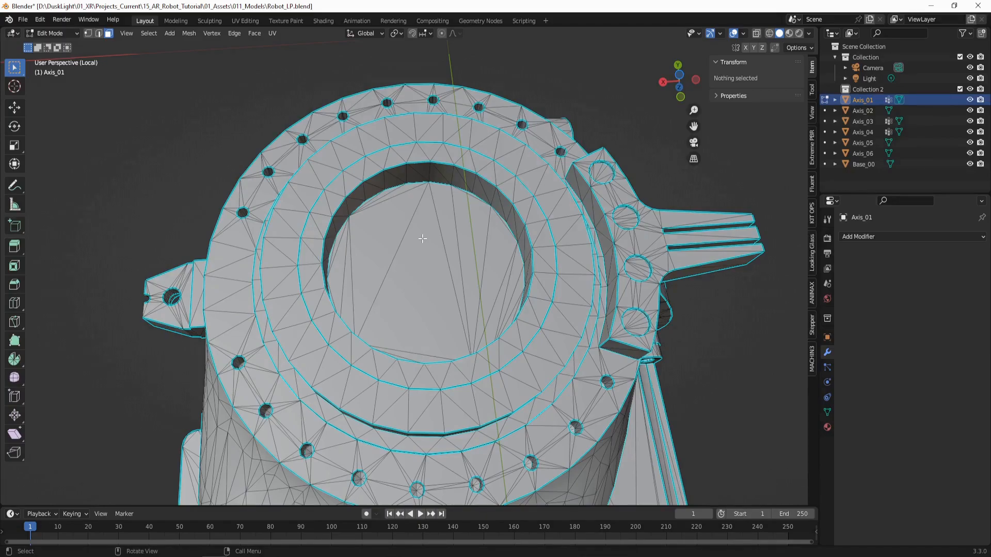
middle_click_drag(422, 251, 401, 227)
scroll(401, 227, "up", 1)
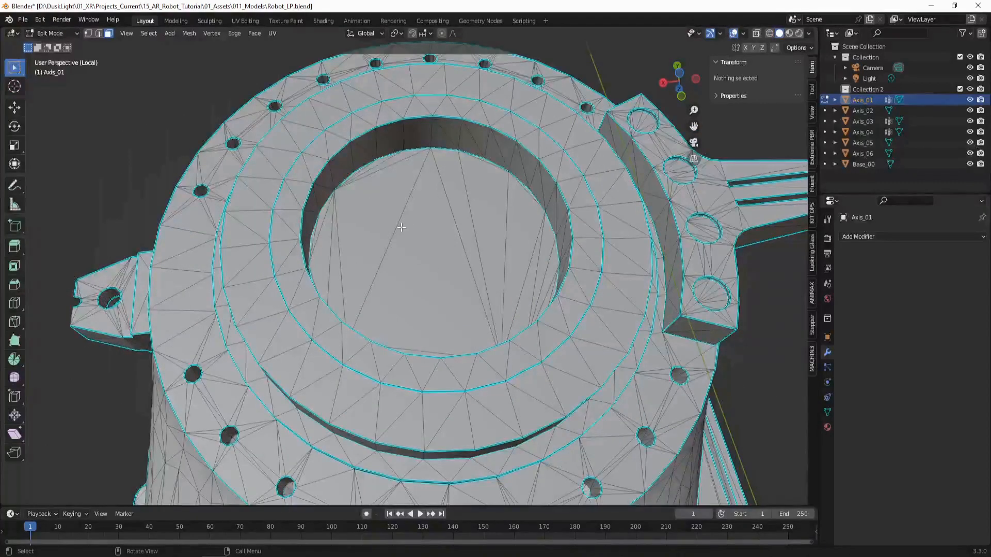
scroll(401, 235, "up", 2)
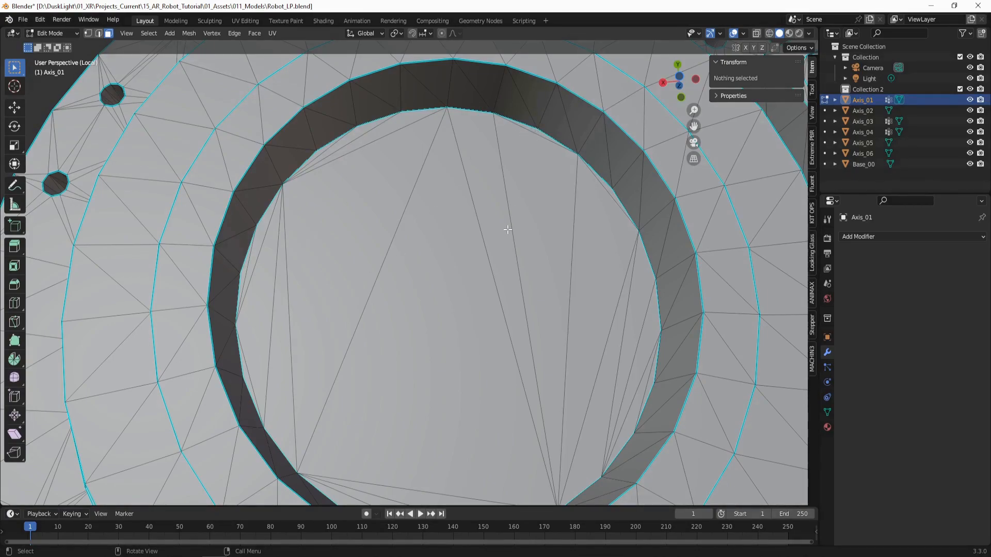
scroll(507, 229, "down", 3)
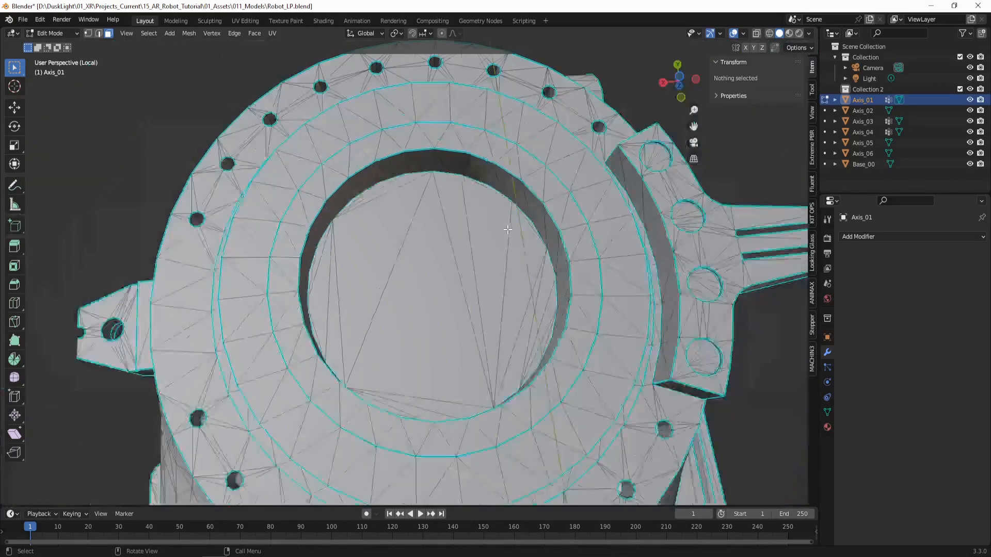
Step: Circle-select all the faces of the inner vertical wall around the circular recess on the underside of Axis_01
middle_click_drag(487, 269, 468, 246)
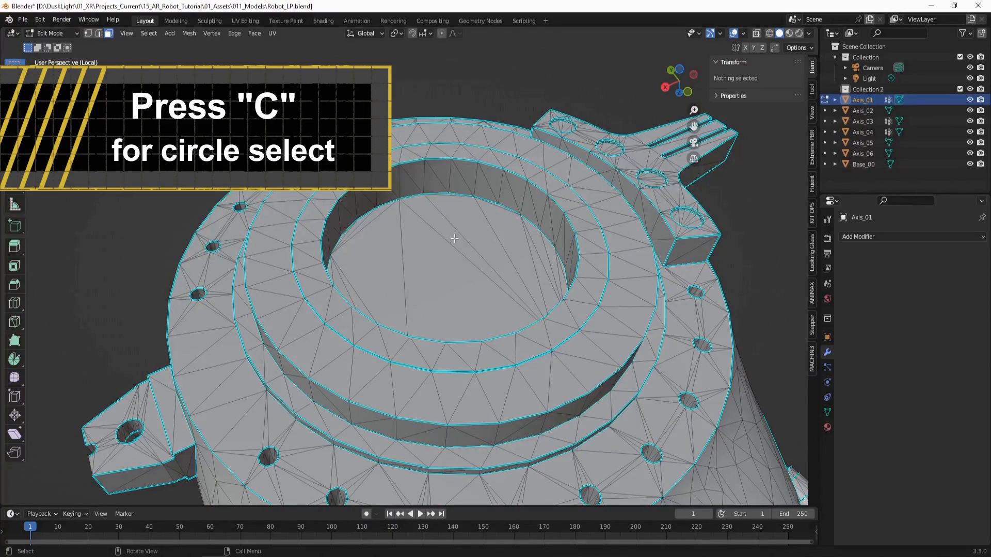
key("c")
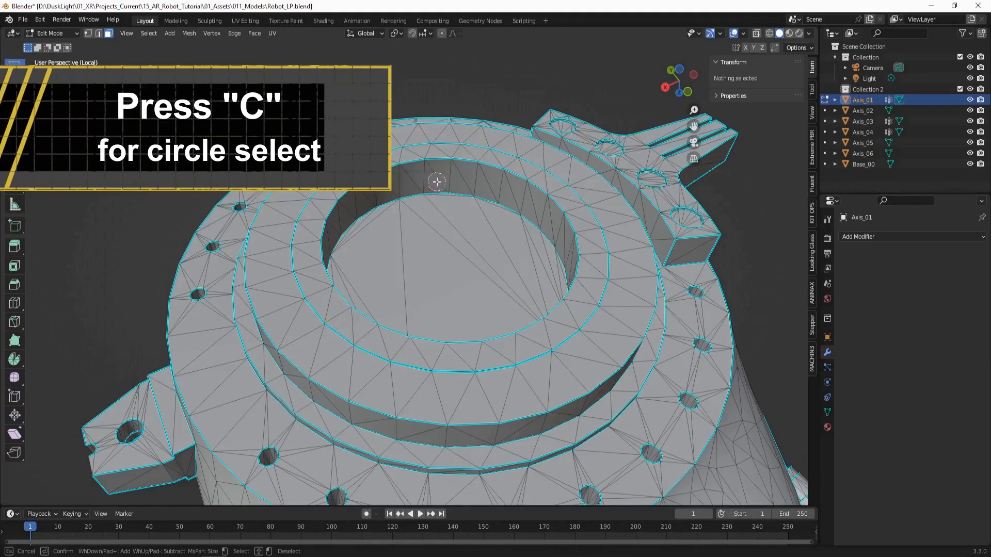
left_click_drag(438, 182, 528, 201)
key("Escape")
middle_click_drag(528, 201, 540, 304)
scroll(529, 225, "up", 3)
scroll(528, 225, "up", 2)
key("c")
left_click_drag(462, 154, 641, 148)
key("Escape")
mouse_move(420, 160)
middle_mouse_down()
mouse_move(488, 148)
mouse_move(501, 226)
middle_mouse_up()
key("c")
mouse_move(448, 183)
left_mouse_down()
mouse_move(516, 178)
mouse_move(655, 203)
left_mouse_up()
key("Escape")
mouse_move(586, 177)
middle_mouse_down()
mouse_move(399, 187)
mouse_move(458, 270)
middle_mouse_up()
key("c")
mouse_move(391, 196)
left_mouse_down()
mouse_move(472, 197)
mouse_move(542, 221)
left_mouse_up()
key("Escape")
mouse_move(556, 231)
middle_mouse_down()
mouse_move(691, 219)
mouse_move(380, 298)
middle_mouse_up()
key("c")
left_click_drag(321, 281, 407, 274)
key("Escape")
middle_click_drag(430, 273, 204, 302)
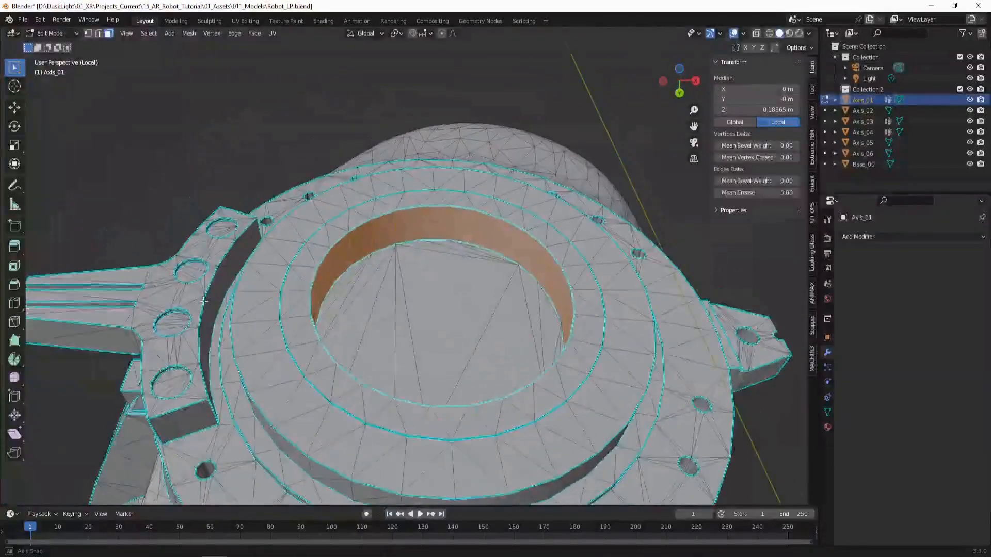
Step: Snap the 3D cursor to the selected recess wall faces of Axis_01
mouse_move(346, 325)
middle_mouse_down()
mouse_move(263, 356)
mouse_move(331, 316)
middle_mouse_up()
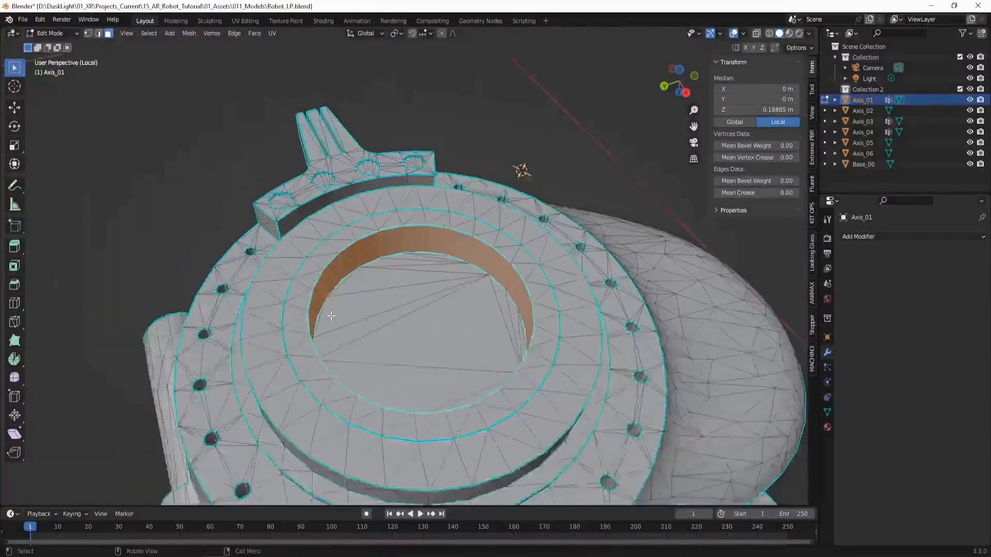
scroll(331, 316, "down", 2)
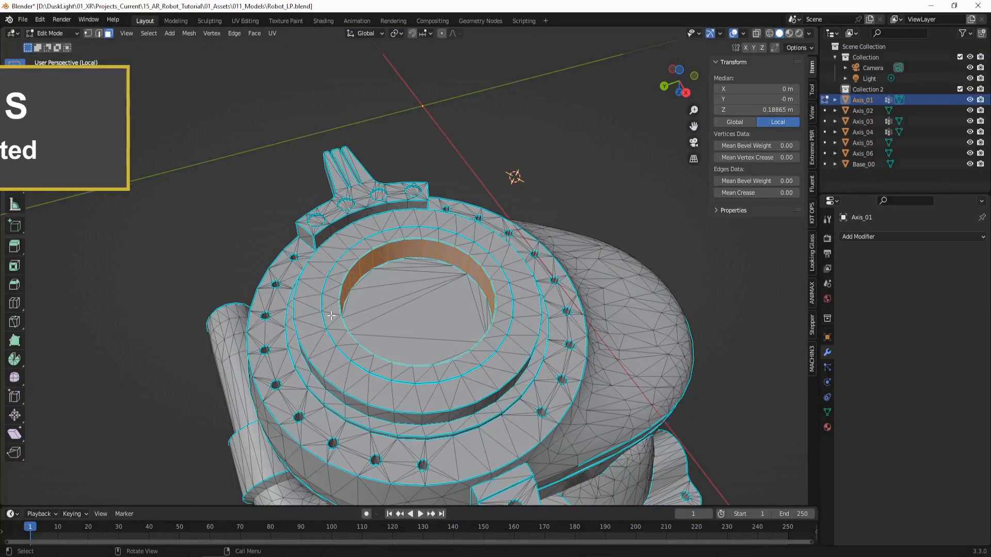
key("shift+s")
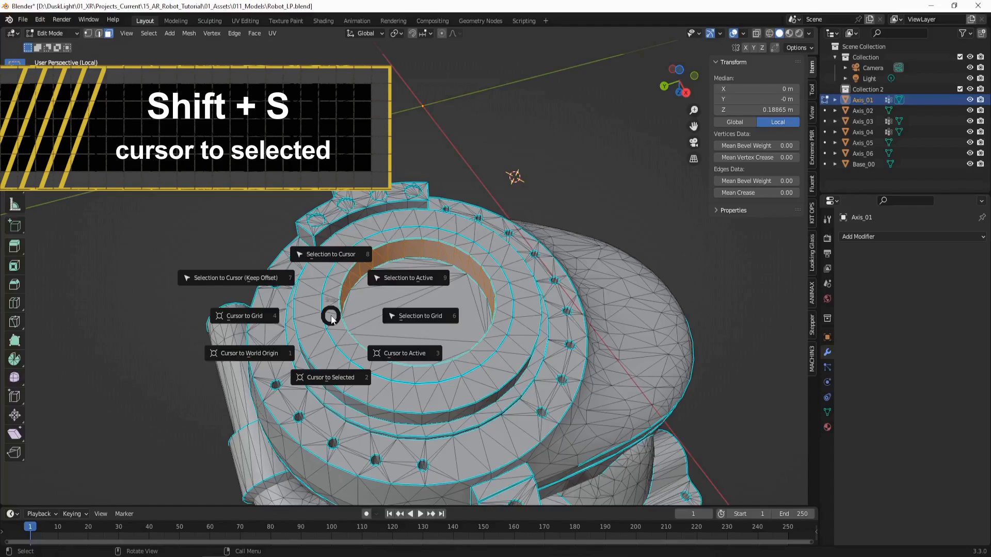
left_click(326, 380)
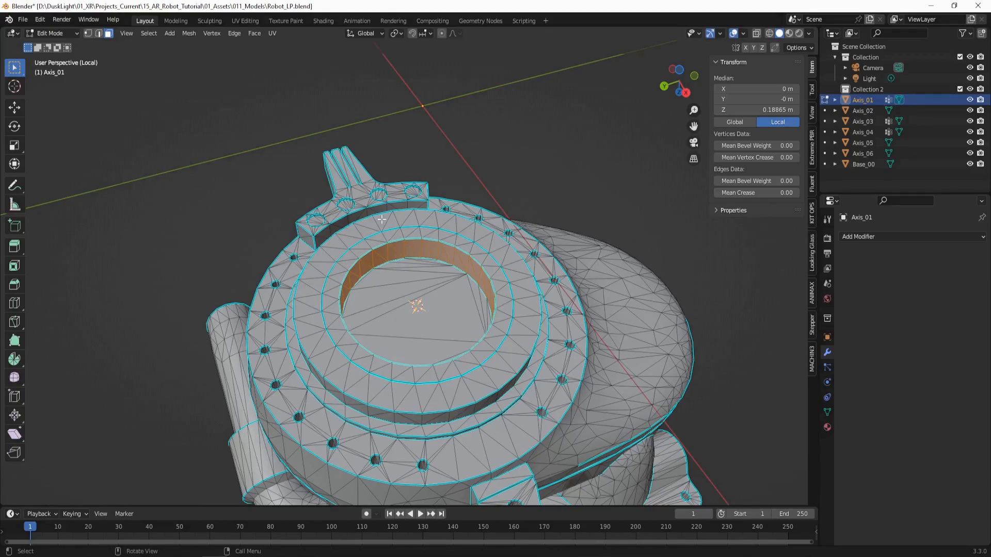
Step: Return to Object Mode and set the origin of Axis_01 to the 3D cursor
key("Tab")
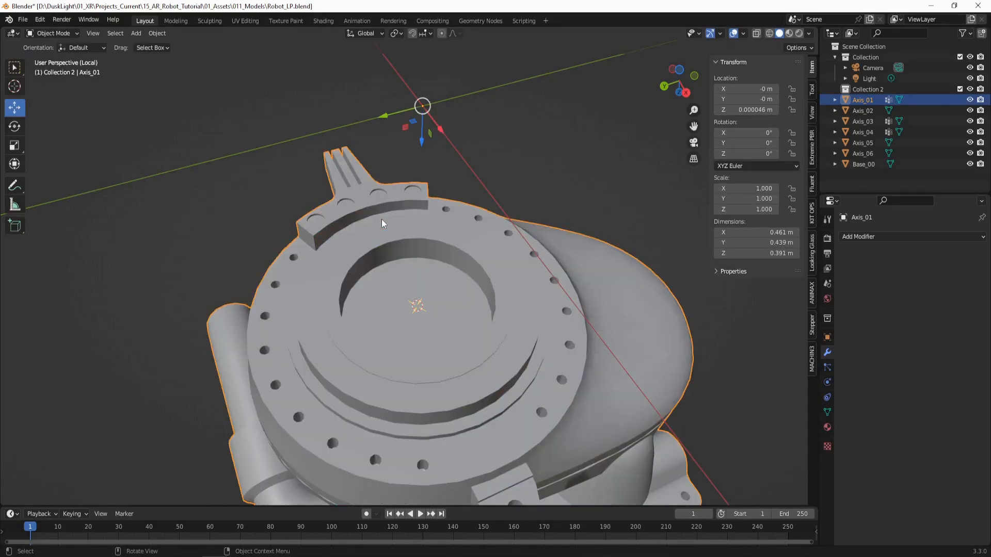
left_click(157, 33)
mouse_move(172, 57)
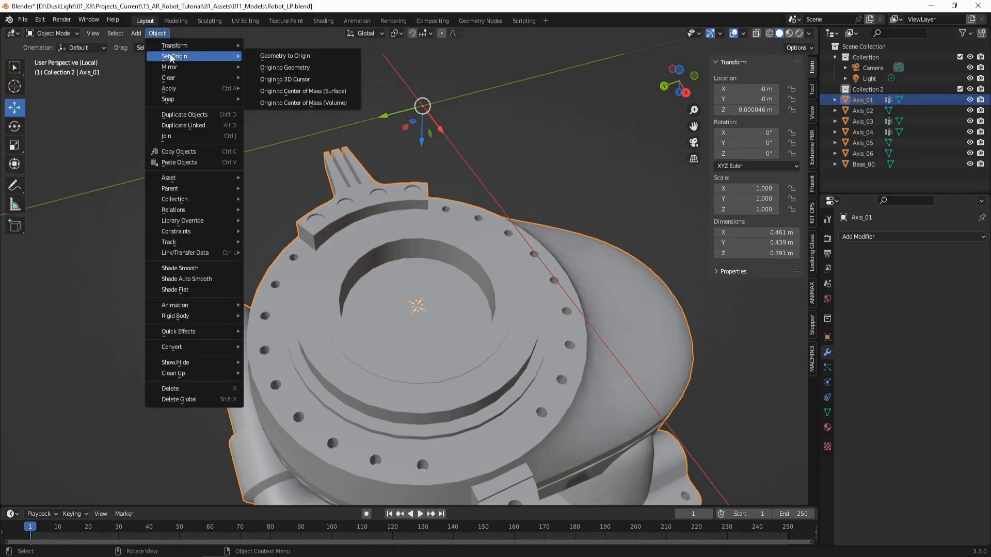
left_click(286, 80)
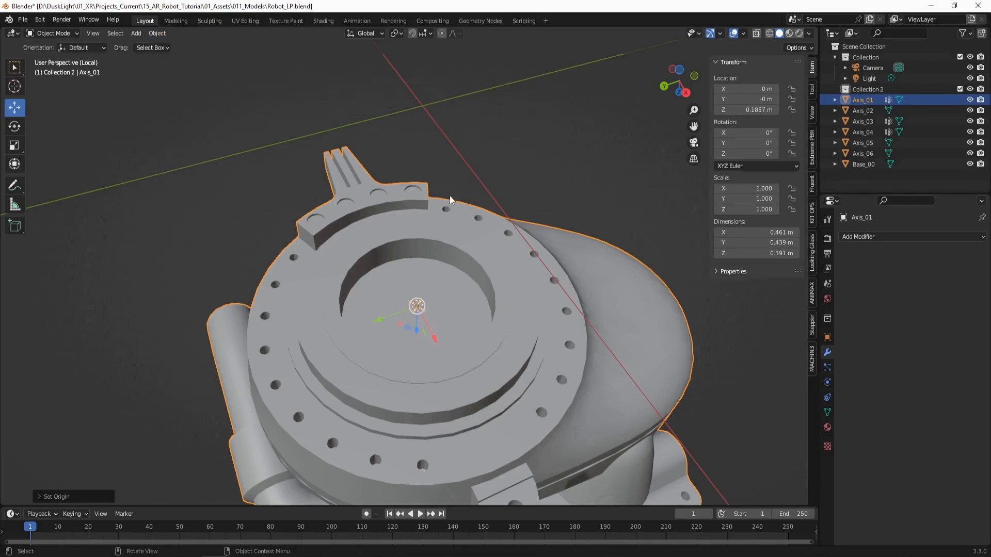
Step: Leave local view of Axis_01 to bring back the whole robot arm
scroll(450, 199, "down", 2)
middle_click_drag(450, 198, 380, 349)
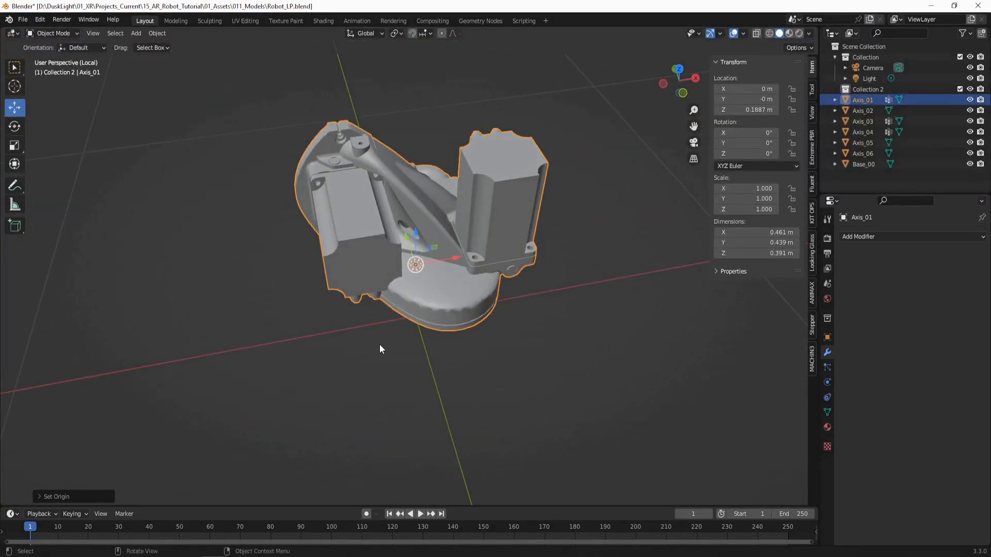
key("KP_Divide")
middle_click_drag(349, 324, 504, 319)
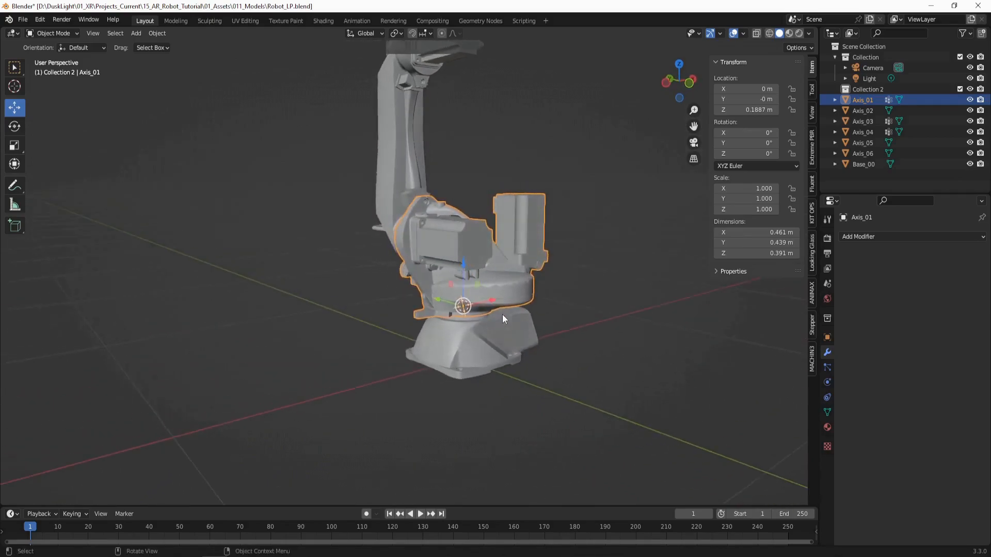
Step: Test the pivot of Axis_01 by rotating it about Z, and reset its Z rotation to 0°
mouse_move(731, 154)
left_mouse_down()
mouse_move(756, 154)
mouse_move(709, 153)
mouse_move(731, 153)
left_mouse_up()
left_click(731, 154)
type("0.5")
key("Return")
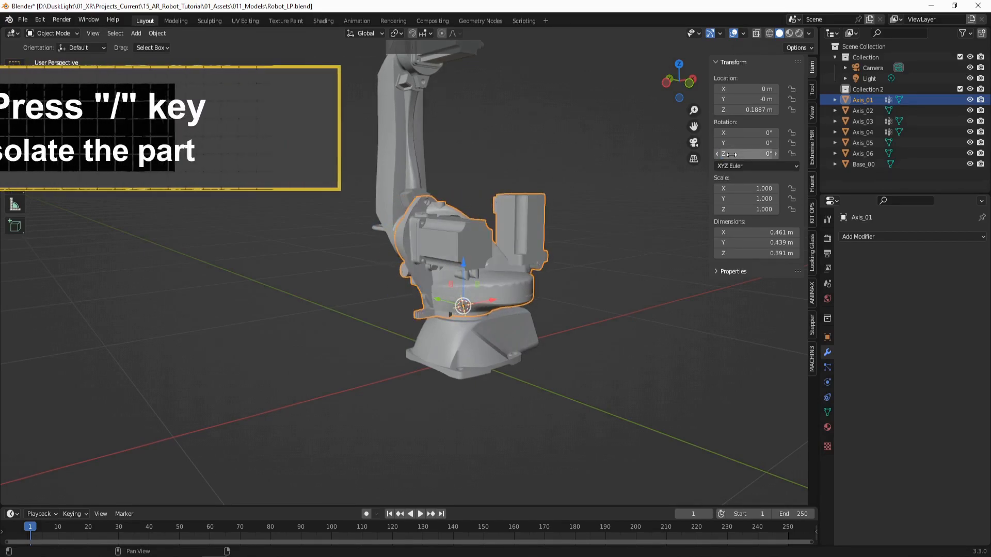
Step: Isolate Axis_02 in local view and enter Edit Mode on its mesh
middle_click_drag(618, 144, 485, 224, "shift")
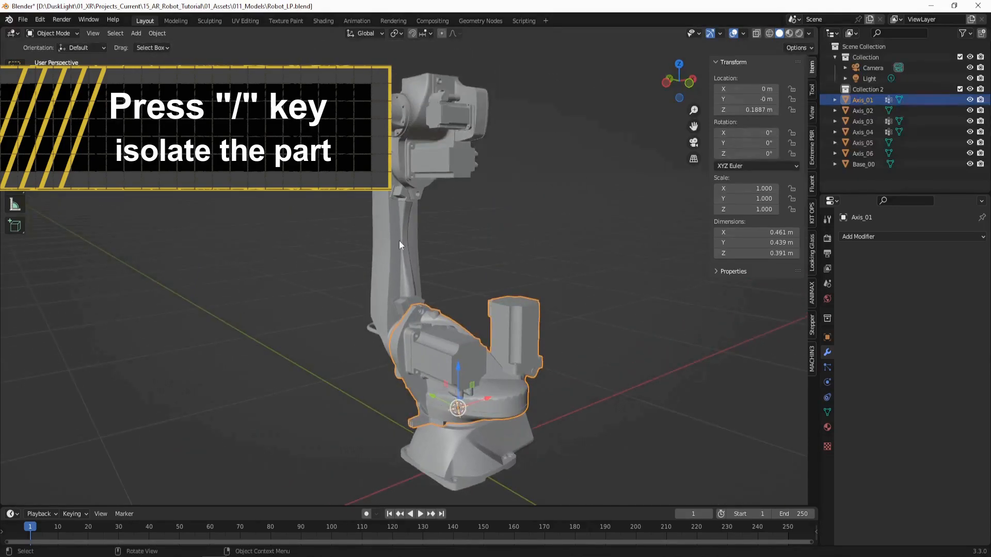
left_click(399, 239)
middle_click_drag(399, 237, 408, 260)
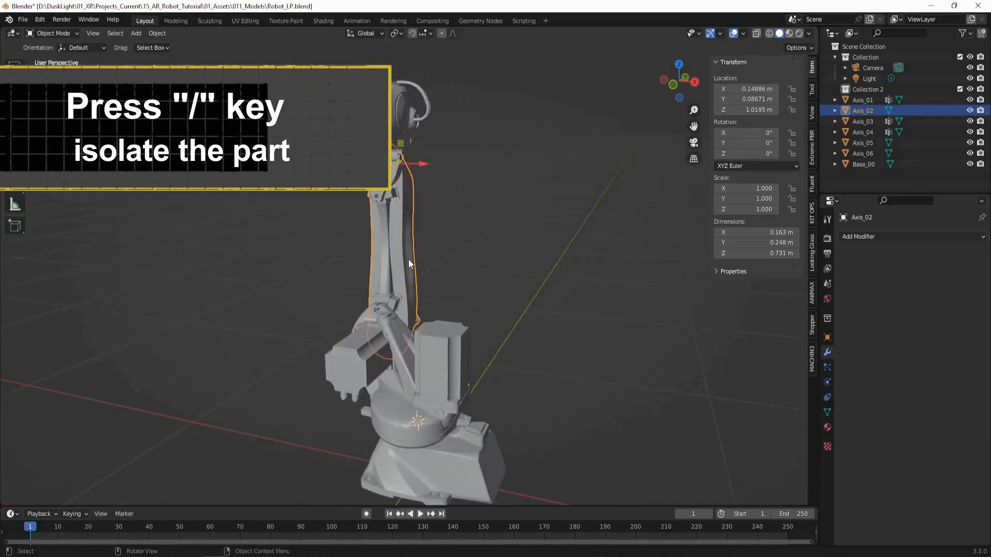
key("slash")
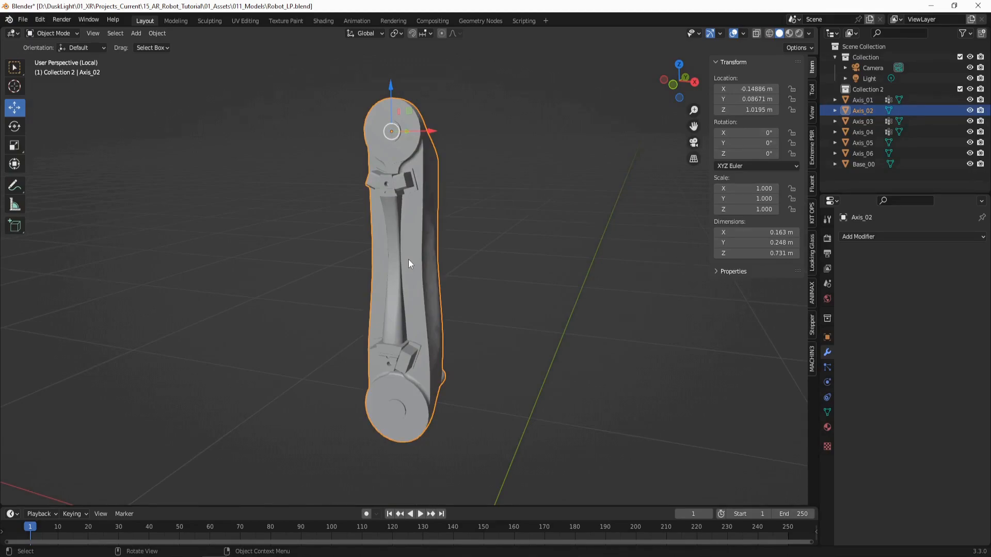
key("Tab")
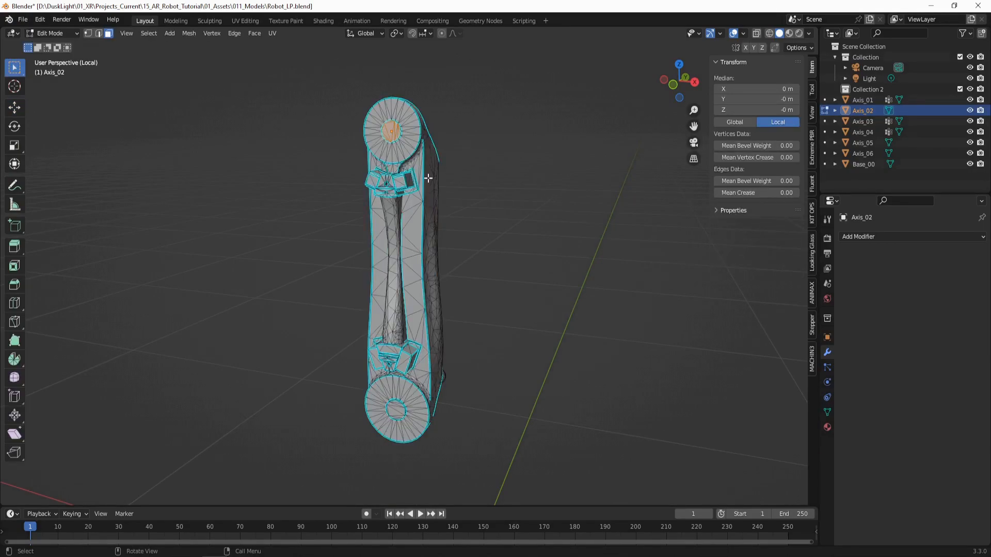
Step: Clear the existing face selection and circle-select the faces of the small central disc at the lower joint of Axis_02
scroll(400, 138, "up", 1)
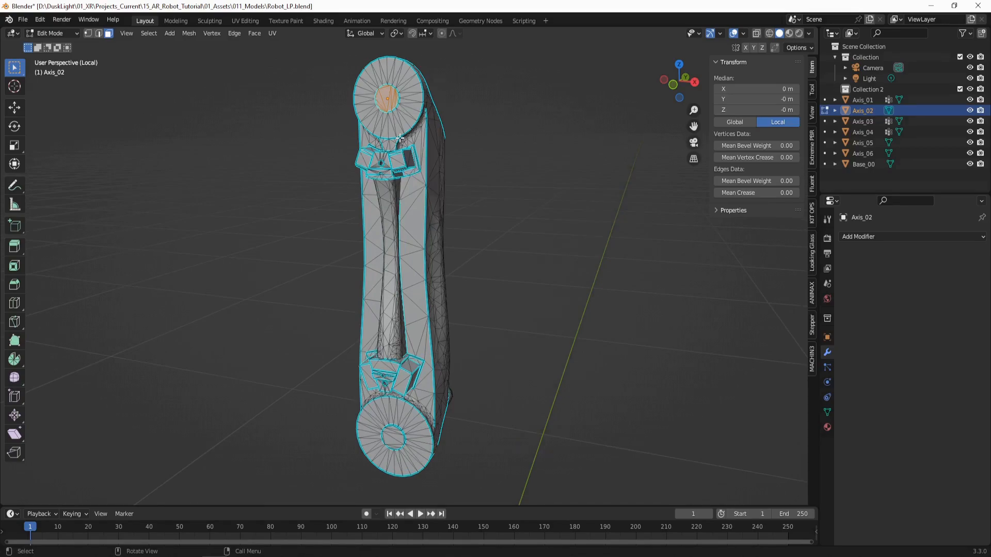
key("alt+a")
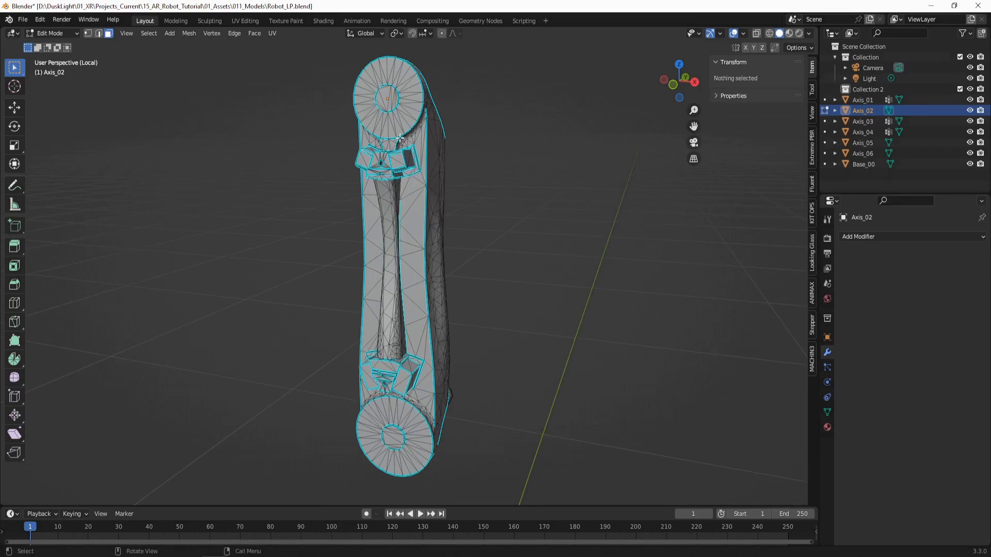
middle_click_drag(497, 316, 511, 225, "shift")
middle_click_drag(463, 330, 460, 277)
scroll(488, 331, "up", 4)
scroll(478, 267, "up", 5)
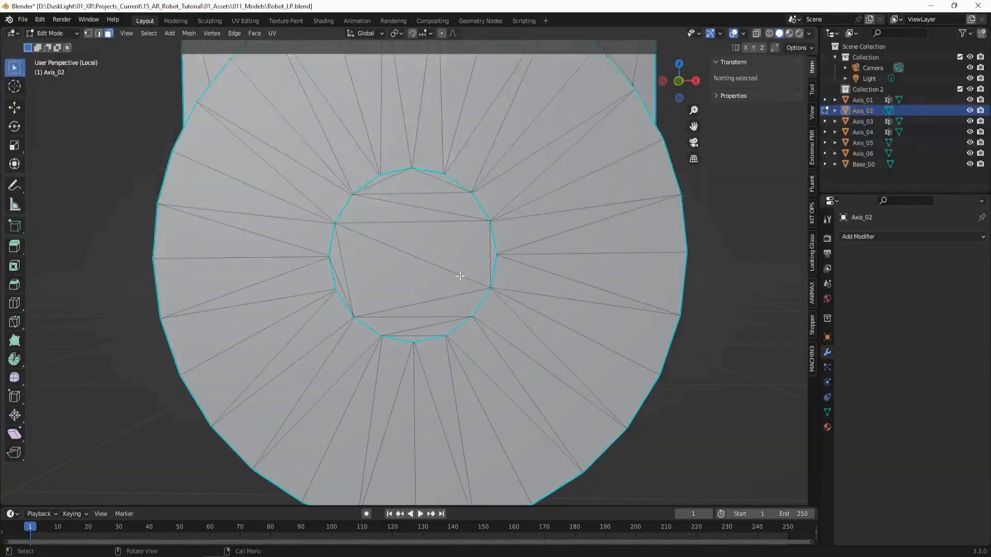
key("c")
left_click_drag(424, 287, 421, 244)
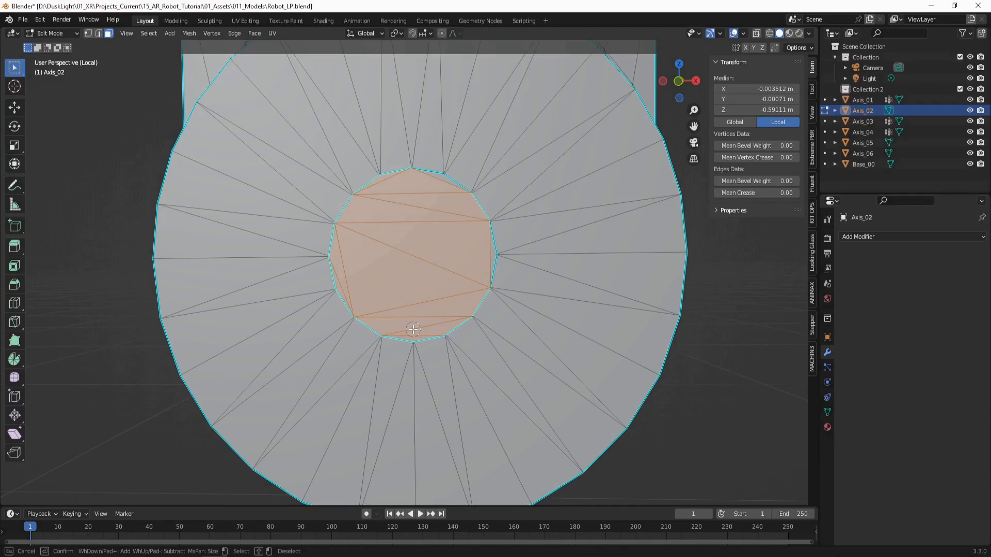
key("Escape")
Step: Snap the 3D cursor to the selected central disc faces at the lower joint of Axis_02
scroll(435, 217, "down", 2)
middle_click_drag(431, 223, 490, 245)
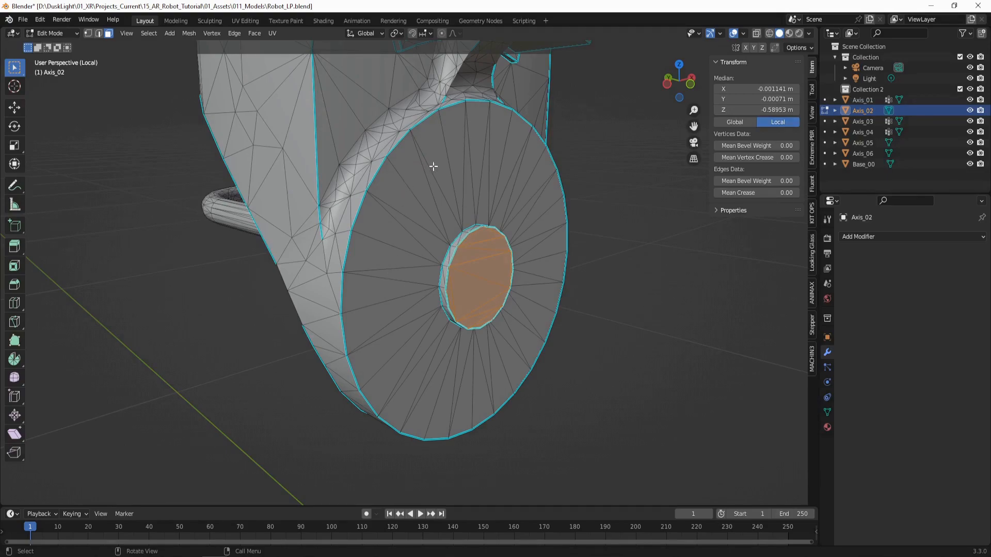
middle_click_drag(609, 292, 466, 296)
scroll(457, 273, "up", 5)
scroll(466, 296, "down", 4)
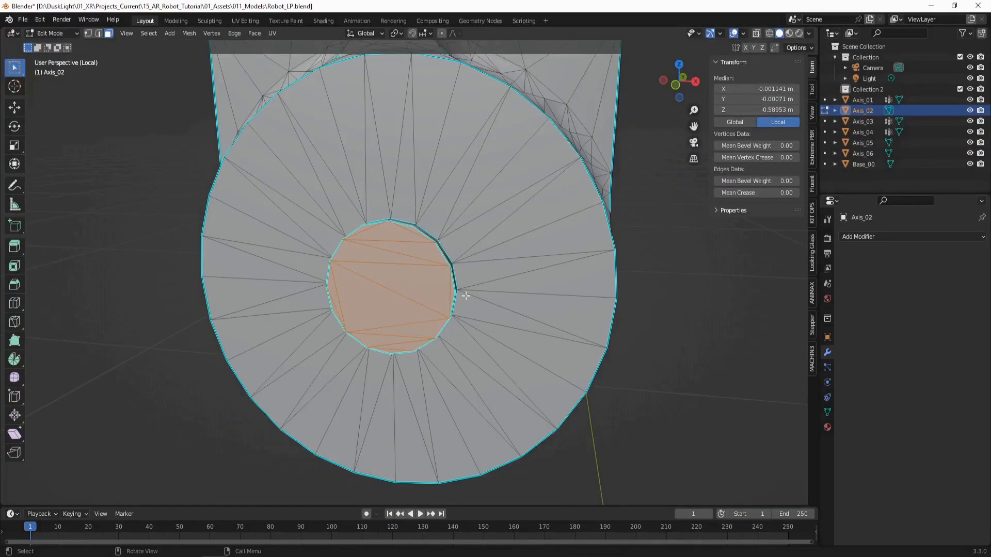
key("shift+s")
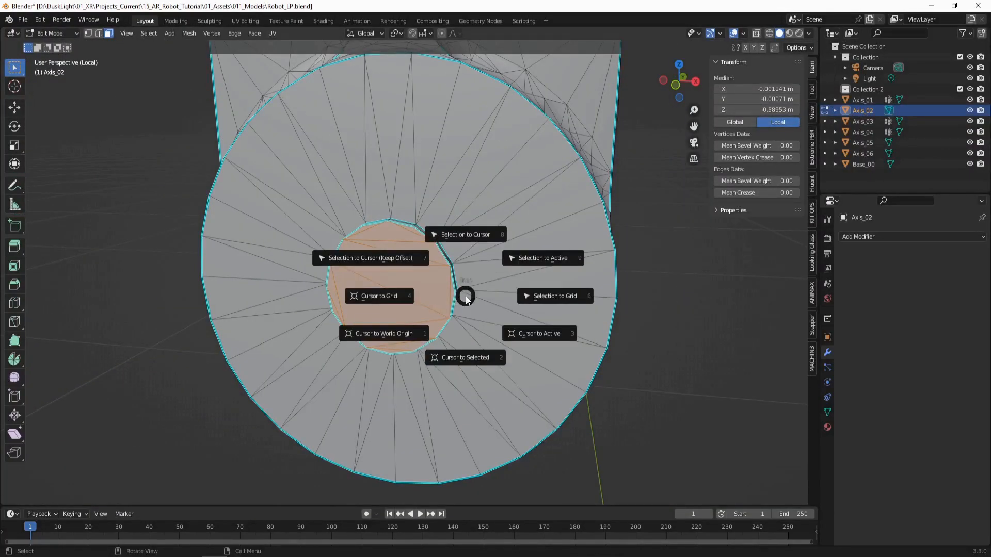
left_click(467, 358)
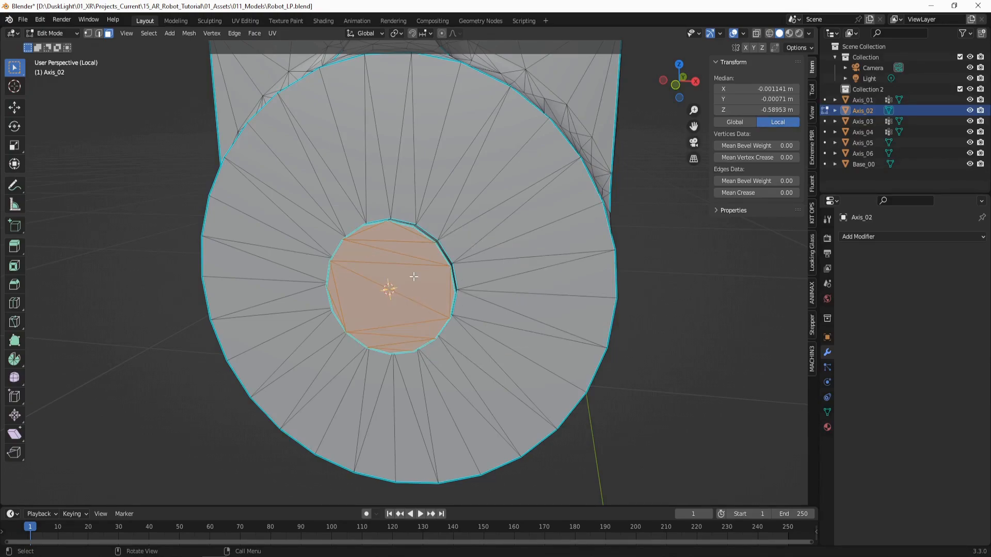
Step: Return to Object Mode and set the origin of Axis_02 to the 3D cursor
key("Tab")
scroll(413, 277, "down", 5)
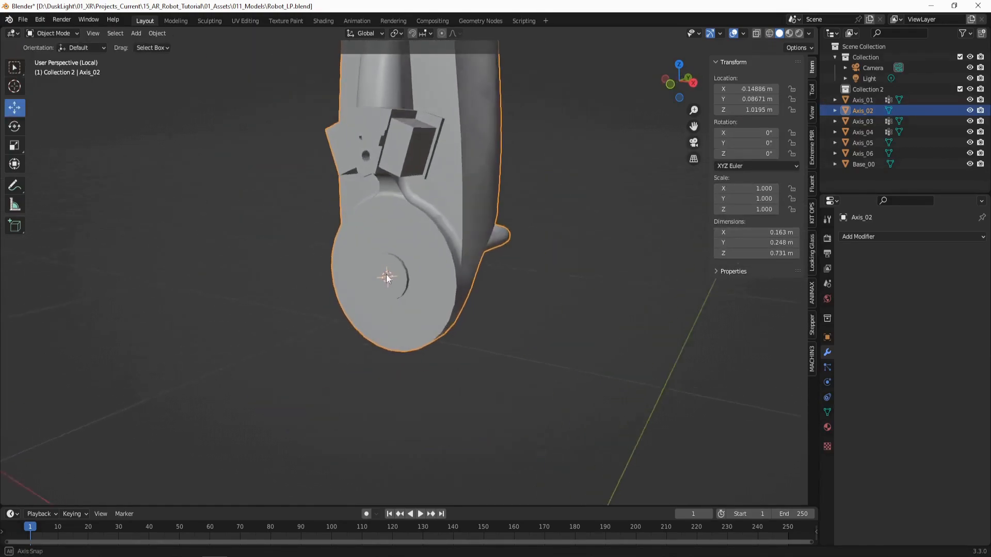
middle_click_drag(387, 277, 336, 261)
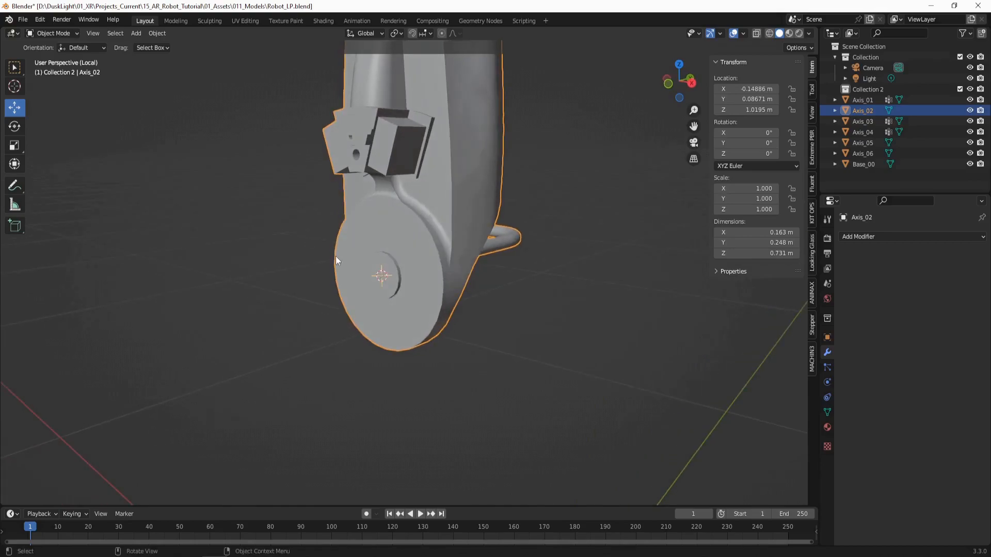
left_click(157, 33)
mouse_move(168, 57)
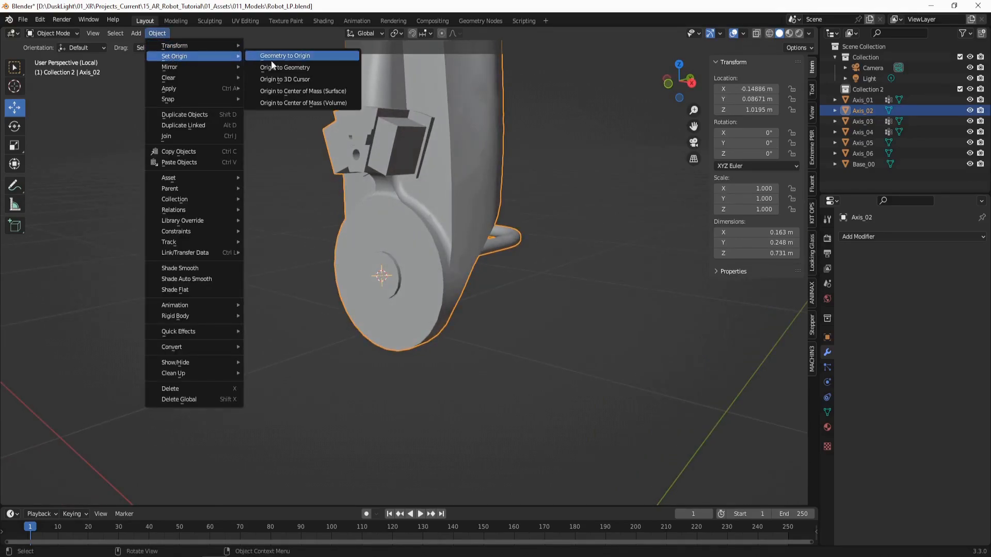
left_click(286, 80)
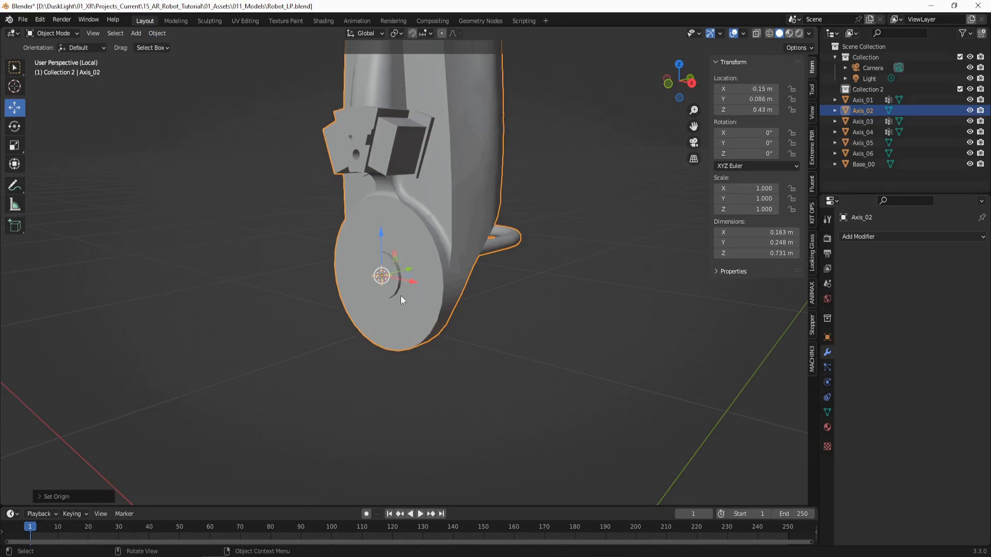
Step: Test the new lower-joint pivot of Axis_02 by rotating it about Y, and reset its Y rotation to 0°
middle_click_drag(392, 296, 480, 303)
scroll(478, 299, "up", 4)
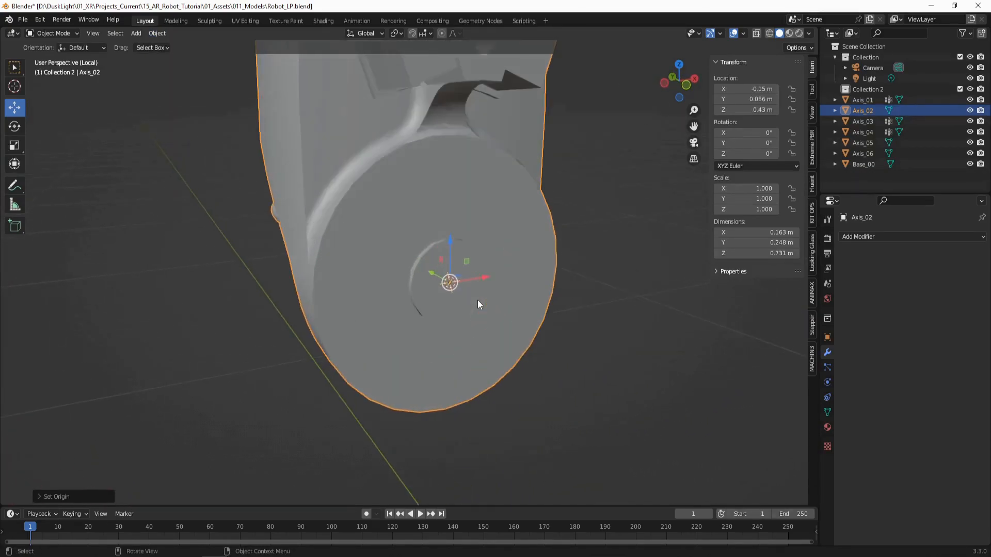
scroll(478, 301, "up", 1)
scroll(491, 311, "down", 3)
middle_click_drag(490, 310, 438, 308)
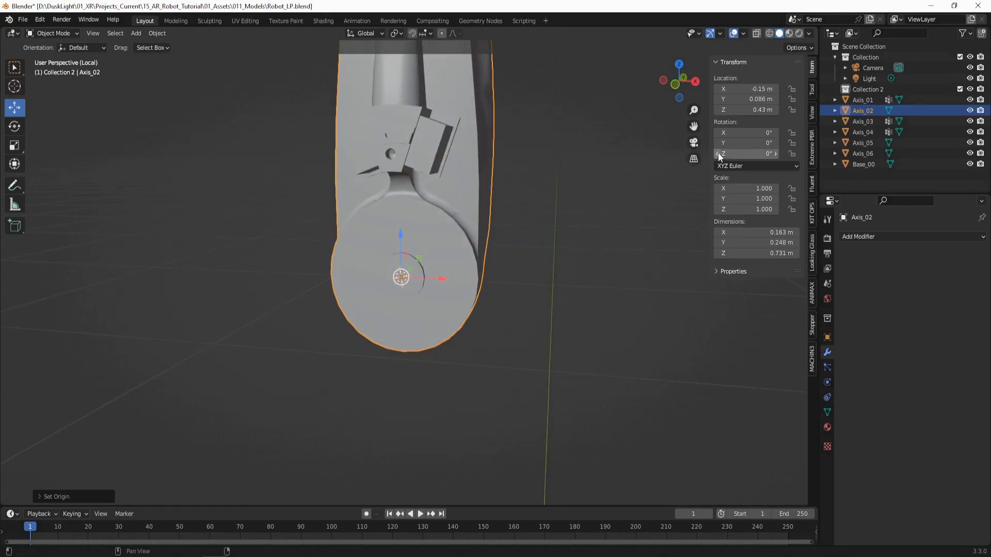
left_click_drag(746, 143, 765, 143)
left_click(745, 143)
type("0")
key("Return")
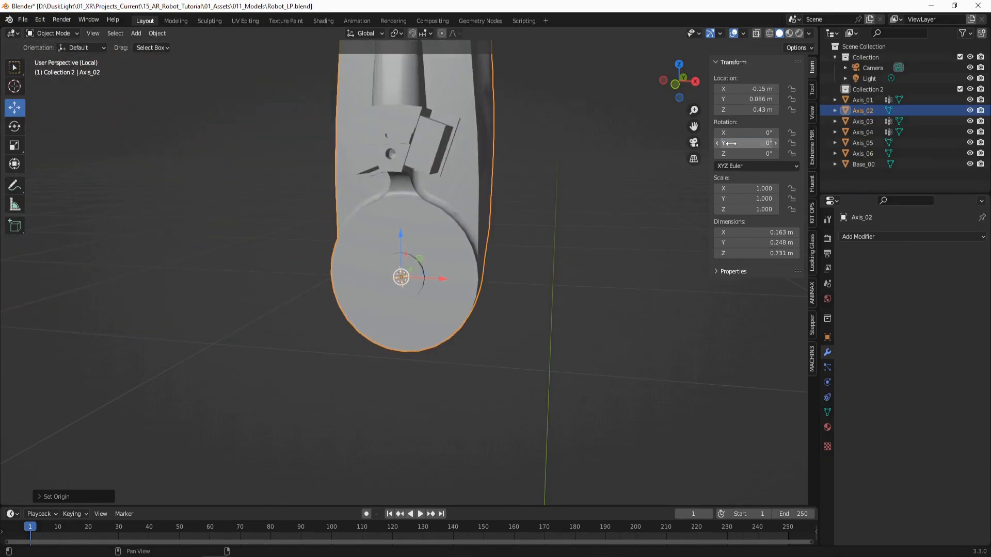
Step: Leave local view of Axis_02 and isolate Axis_03 in local view
key("KP_Divide")
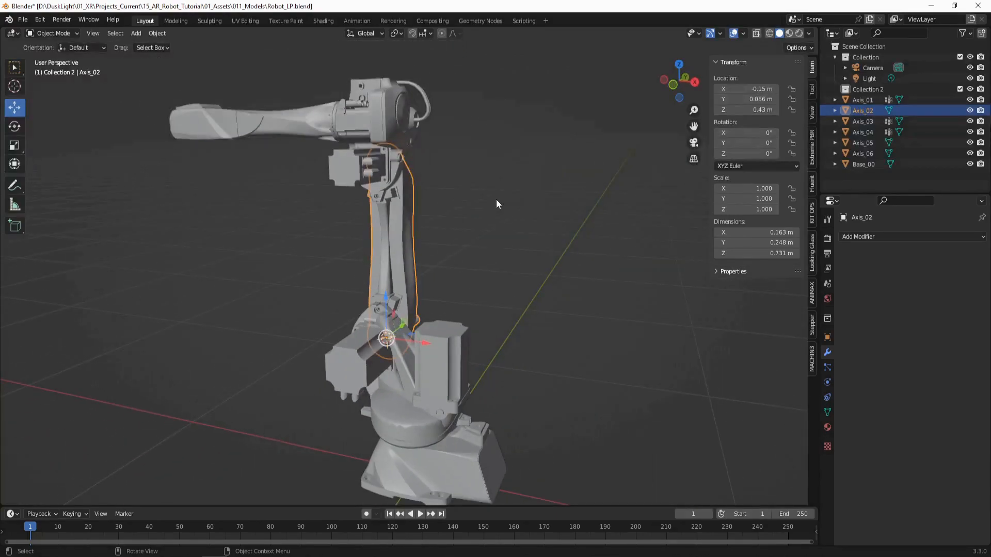
middle_click_drag(466, 318, 503, 318)
scroll(503, 318, "up", 2)
scroll(503, 318, "up", 1)
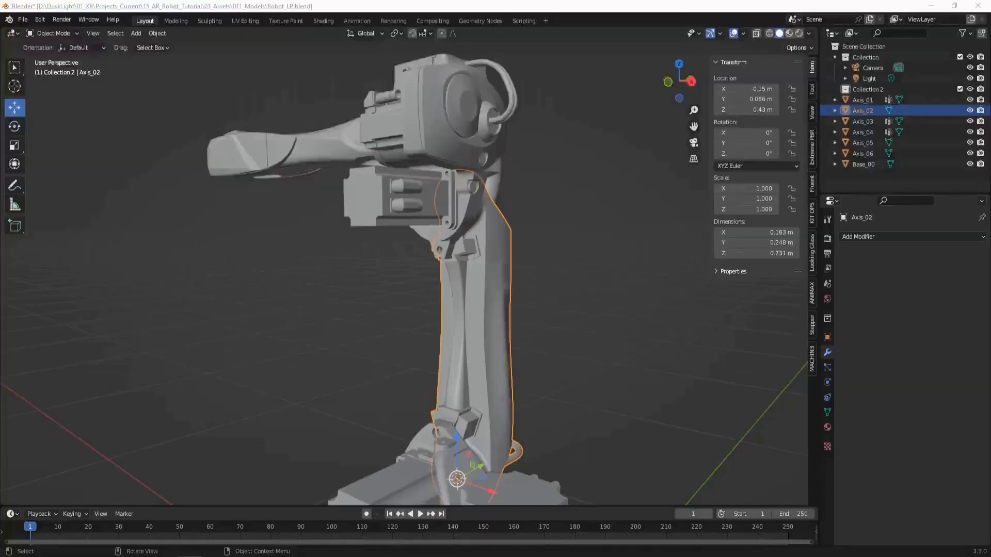
left_click(439, 133)
key("KP_Divide")
middle_click_drag(439, 134, 286, 225)
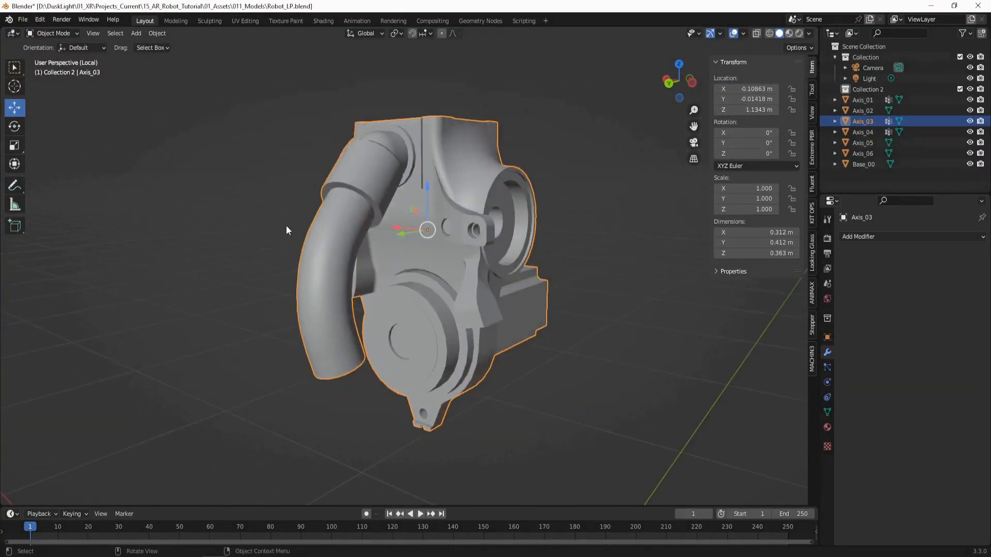
Step: Select the central disc faces at the lower joint of Axis_03 in Edit Mode and snap the 3D cursor to them
key("Tab")
scroll(393, 348, "up", 5)
key("c")
mouse_move(362, 258)
left_mouse_down()
mouse_move(327, 210)
mouse_move(396, 91)
left_mouse_up()
left_click_drag(427, 243, 402, 255)
key("Escape")
middle_click_drag(402, 255, 443, 270)
key("shift+s")
left_click(439, 332)
Step: Return to Object Mode and set the origin of Axis_03 to the 3D cursor
key("Tab")
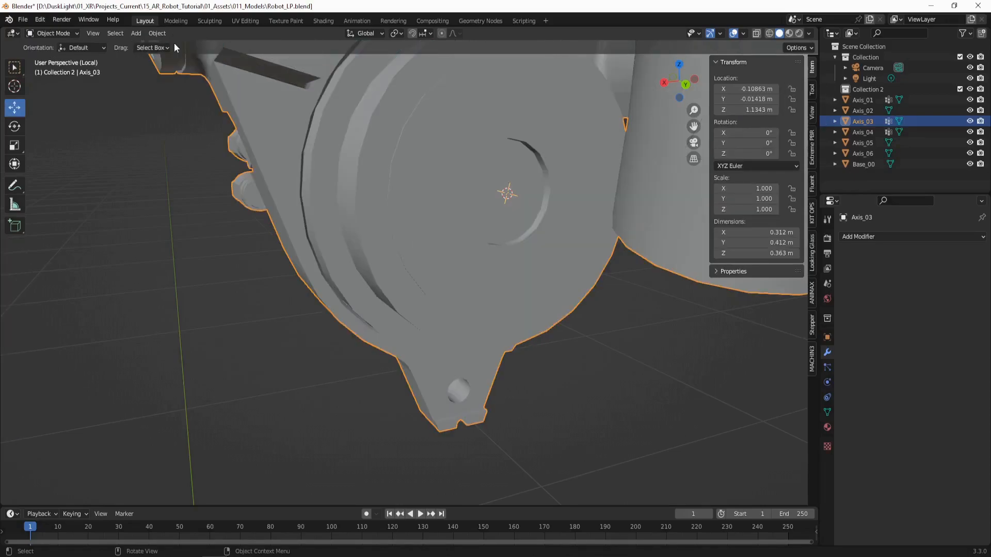
left_click(158, 34)
mouse_move(170, 55)
left_click(278, 81)
Step: Test the new pivot of Axis_03 by rotating it about Y, and reset its Y rotation to 0°
scroll(395, 230, "down", 6)
middle_click_drag(395, 227, 273, 227)
mouse_move(745, 146)
left_mouse_down()
mouse_move(731, 146)
mouse_move(760, 146)
left_mouse_up()
left_click(745, 146)
type("0")
key("Return")
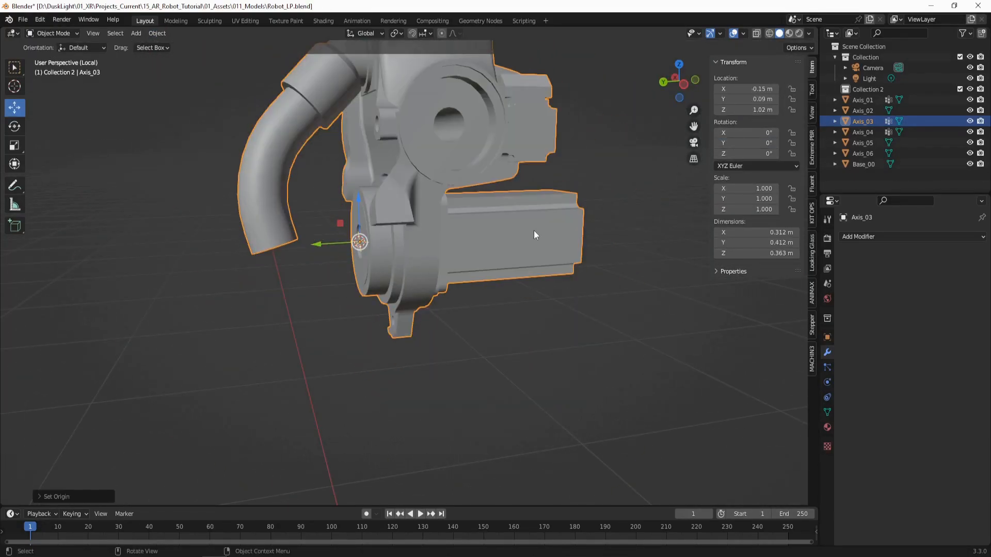
Step: Leave local view of Axis_03 and isolate Axis_04 in local view
key("KP_Divide")
left_click(349, 222)
scroll(349, 223, "down", 4)
middle_click_drag(348, 223, 302, 224)
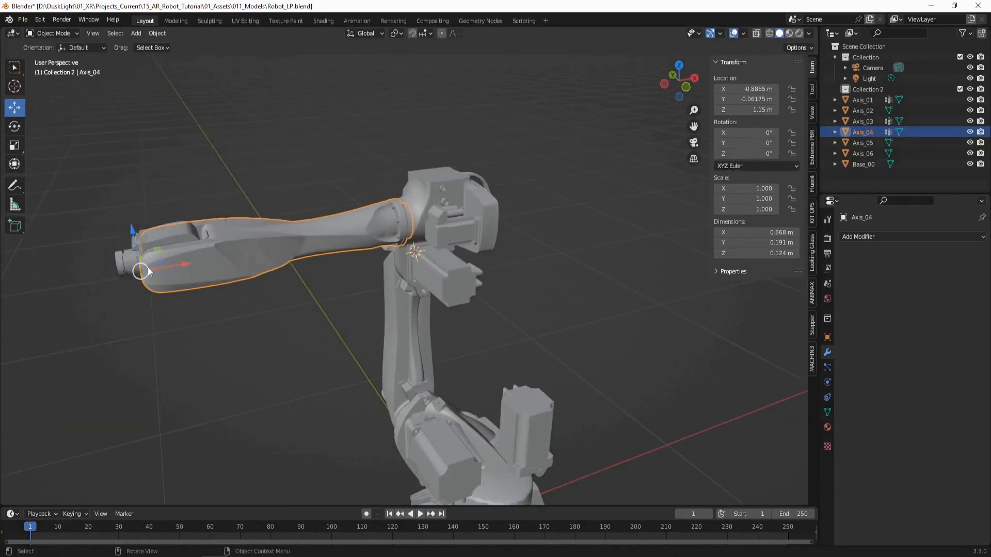
key("KP_Divide")
Step: Select the central faces at the round flange end of Axis_04 in Edit Mode and snap the 3D cursor to them
key("Tab")
middle_click_drag(497, 280, 427, 235)
scroll(437, 242, "up", 4)
key("c")
mouse_move(265, 166)
left_mouse_down()
mouse_move(276, 164)
mouse_move(367, 246)
mouse_move(255, 228)
mouse_move(265, 192)
left_mouse_up()
key("Escape")
key("shift+s")
left_click(269, 253)
Step: Return to Object Mode and set the origin of Axis_04 to the 3D cursor
key("Tab")
left_click(157, 33)
mouse_move(165, 56)
left_click(279, 80)
Step: Test the new flange pivot of Axis_04 by rotating it about X, and reset its X rotation to 0°
middle_click_drag(386, 174, 740, 153)
mouse_move(746, 133)
left_mouse_down()
mouse_move(785, 133)
mouse_move(746, 133)
left_mouse_up()
left_click(746, 133)
key("Return")
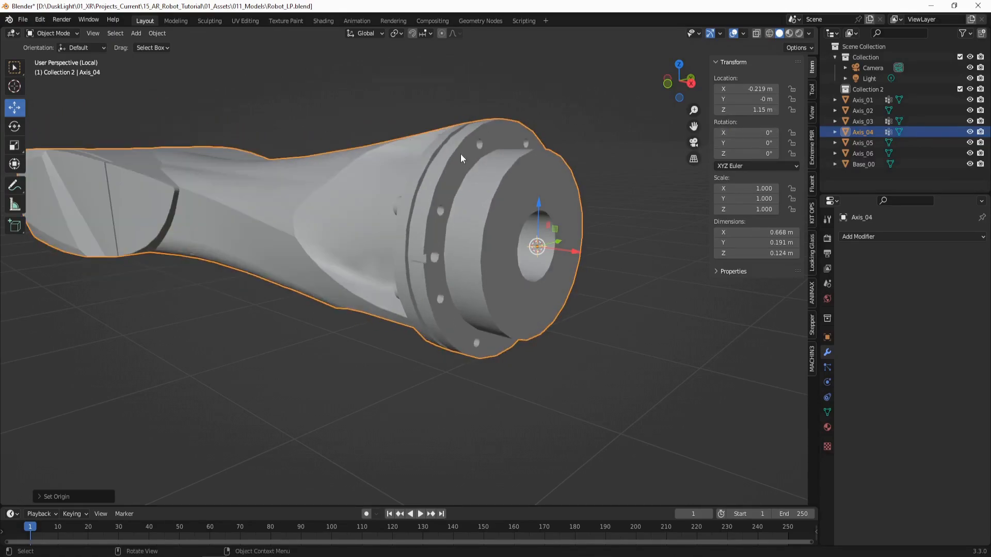
Step: Leave local view of Axis_04 and isolate Axis_05 in local view
key("KP_Divide")
left_click(164, 238)
key("KP_Divide")
Step: Select the central disc faces on the side joint of Axis_05 in Edit Mode and snap the 3D cursor to them
key("Tab")
middle_click_drag(348, 256, 619, 247)
scroll(444, 253, "up", 4)
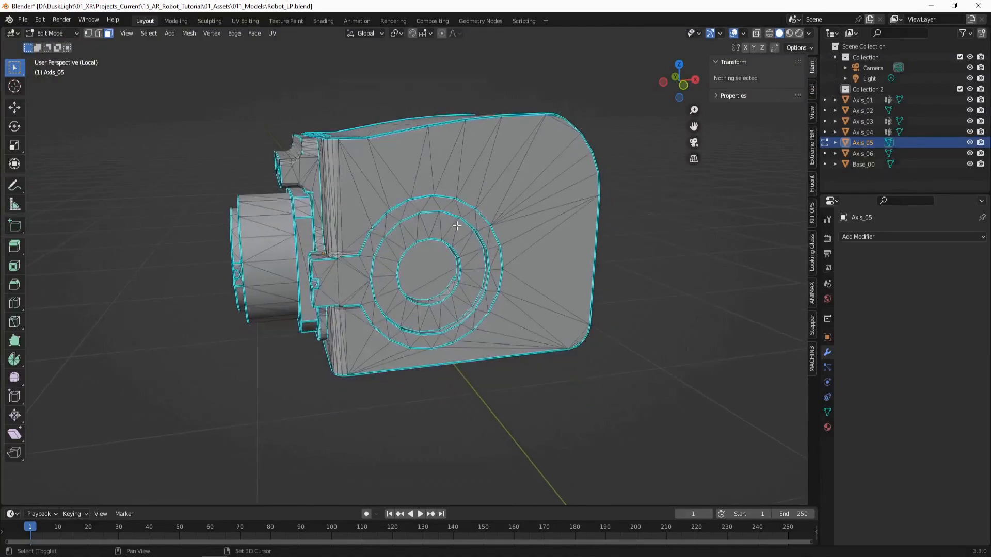
key("c")
mouse_move(361, 237)
left_mouse_down()
mouse_move(403, 201)
mouse_move(516, 282)
mouse_move(412, 352)
mouse_move(367, 259)
left_mouse_up()
right_click(367, 259)
key("shift+s")
left_click(373, 320)
Step: Return to Object Mode and set the origin of Axis_05 to the 3D cursor
key("Tab")
left_click(157, 33)
mouse_move(176, 79)
left_click(282, 79)
Step: Leave local view of Axis_05 and isolate Axis_06 at the arm's tip in local view
scroll(459, 220, "down", 4)
middle_click_drag(459, 221, 388, 223)
key("KP_Divide")
left_click(124, 262)
middle_click_drag(124, 262, 207, 266)
middle_click_drag(207, 266, 720, 290, "shift")
scroll(389, 275, "up", 5)
key("KP_Divide")
Step: Select the central joint faces of Axis_06 in Edit Mode and snap the 3D cursor to them
key("Tab")
scroll(450, 279, "up", 3)
mouse_move(450, 278)
middle_mouse_down()
mouse_move(484, 277)
mouse_move(459, 273)
middle_mouse_up()
scroll(459, 273, "up", 2)
key("c")
mouse_move(448, 271)
left_mouse_down()
mouse_move(400, 263)
mouse_move(486, 252)
mouse_move(496, 308)
left_mouse_up()
right_click(496, 308)
mouse_move(496, 308)
middle_mouse_down()
mouse_move(534, 303)
mouse_move(369, 238)
mouse_move(390, 256)
middle_mouse_up()
left_click(482, 289, "shift")
key("shift+s")
left_click(391, 319)
Step: Return to Object Mode, set the origin of Axis_06 to the 3D cursor, and leave local view to show the whole robot
key("Tab")
left_click(157, 33)
mouse_move(165, 56)
left_click(289, 75)
middle_click_drag(345, 150, 374, 253)
key("slash")
scroll(492, 291, "down", 6)
Step: Test how the unparented Axis_01 rotates about Z, and reset its Z rotation to 0°
left_click(448, 361)
left_click_drag(747, 153, 737, 132)
left_click(435, 259)
left_click(435, 195)
left_click(365, 178)
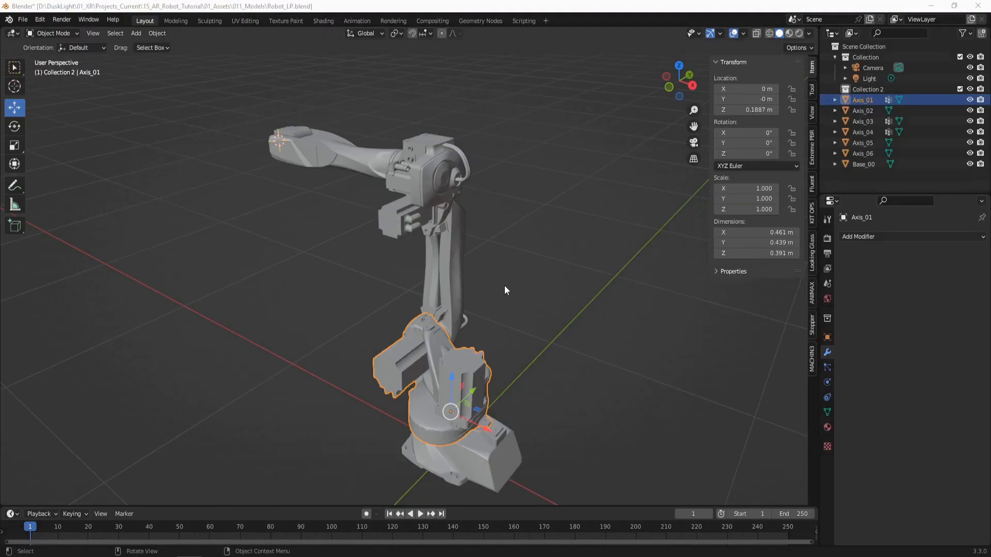
left_click(451, 270)
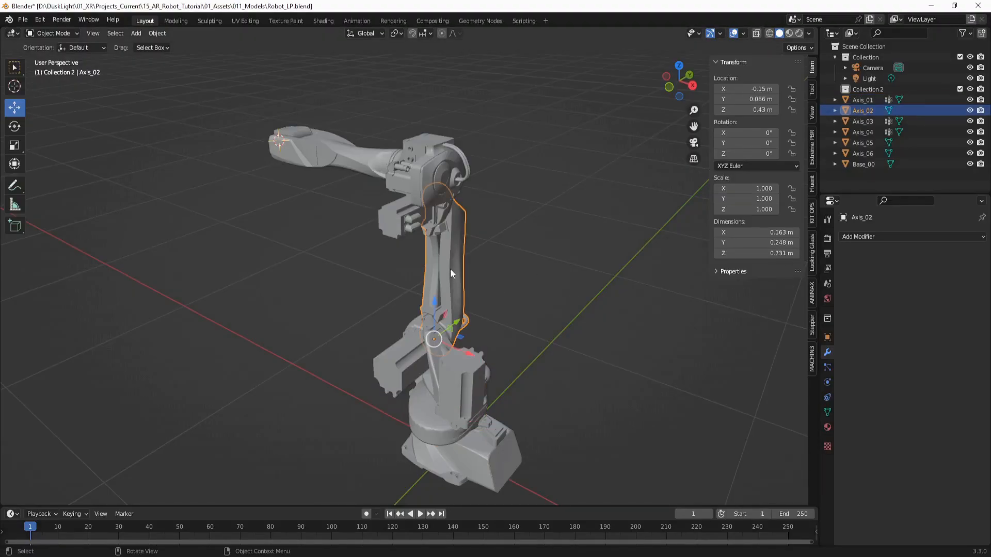
left_click(457, 374)
left_click_drag(753, 153, 797, 154)
left_click(754, 153)
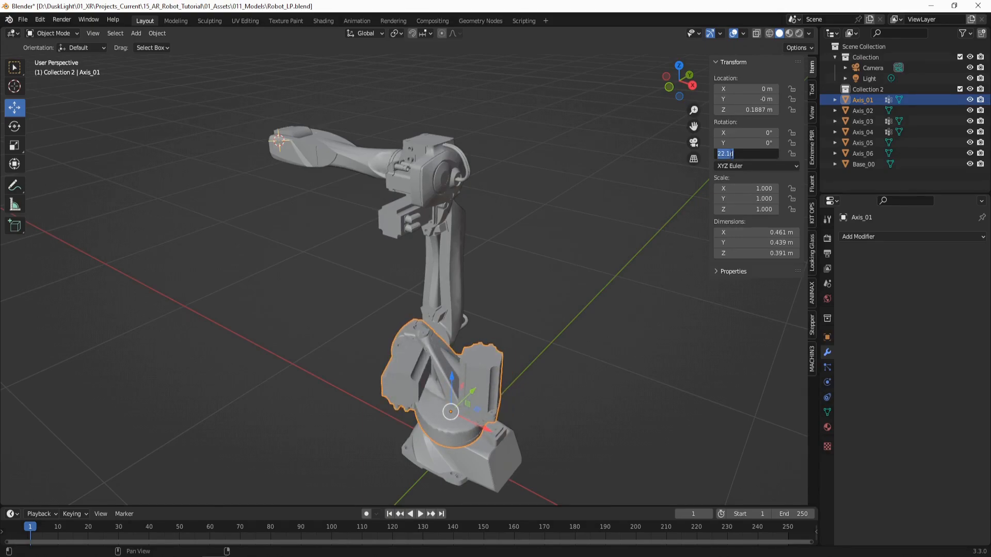
type("0")
key("Return")
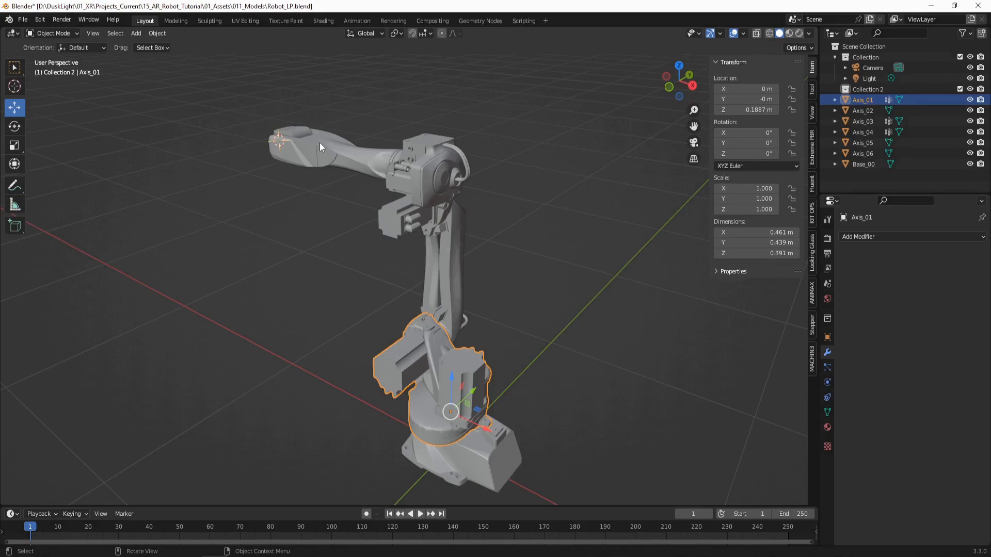
Step: Parent Axis_02 to Axis_01 with the Object (Keep Transform) option
left_click(448, 257)
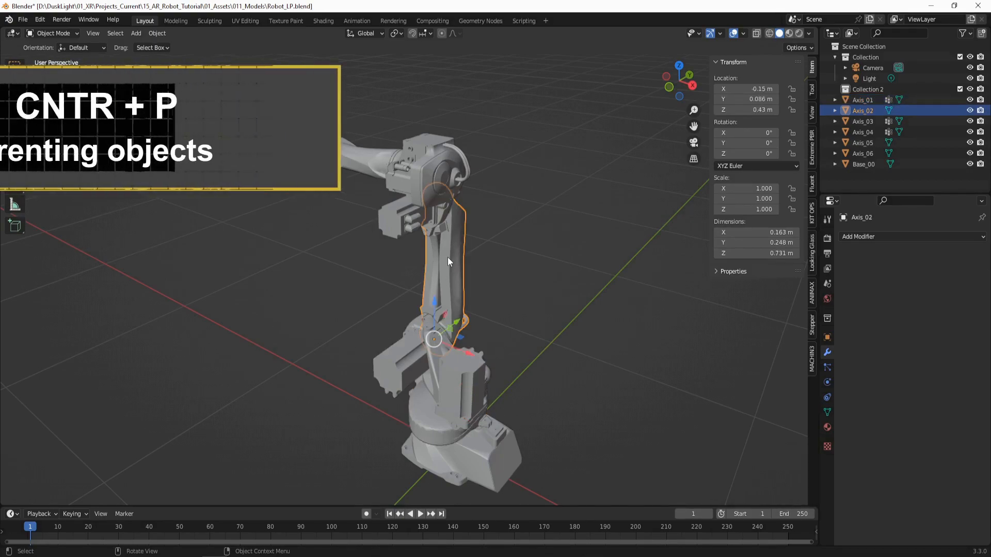
left_click(458, 375, "shift")
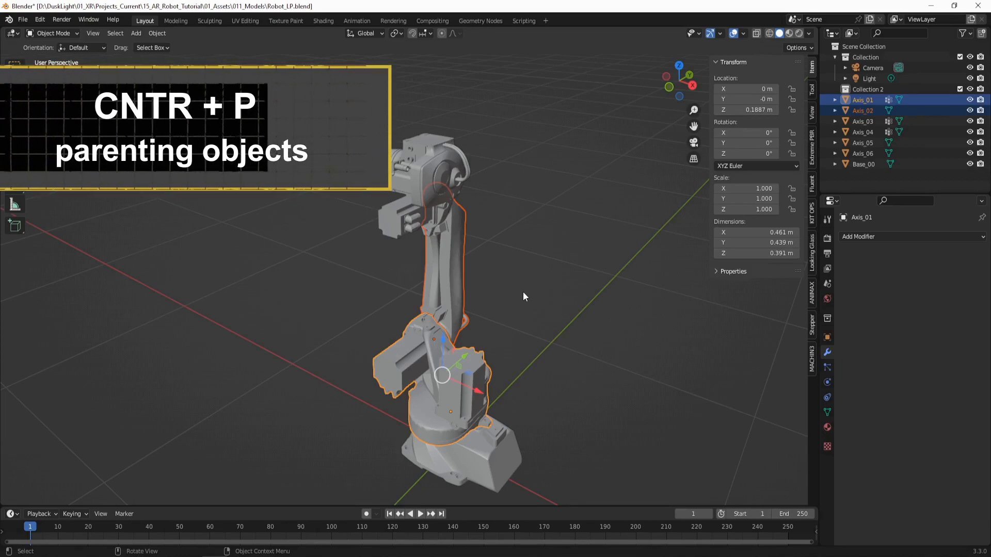
key("ctrl+p")
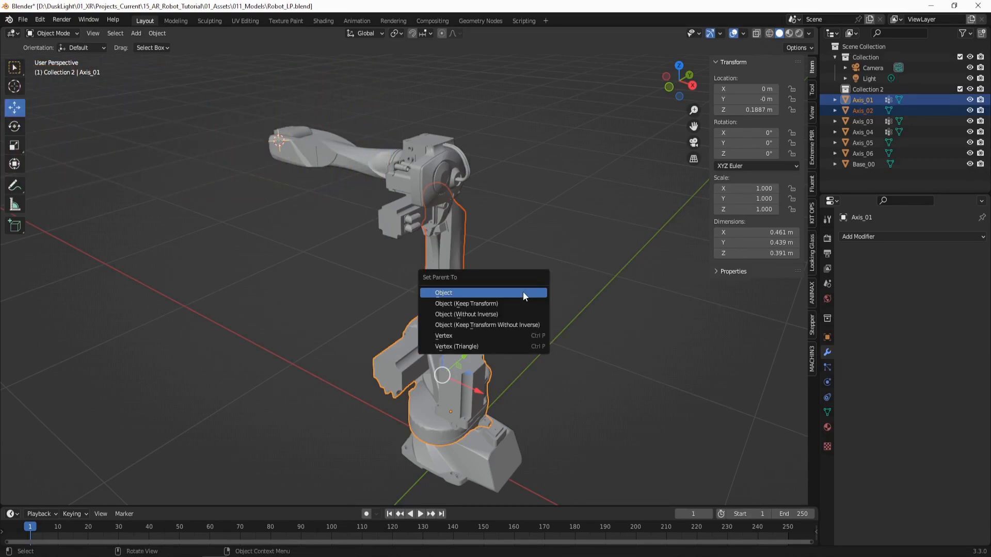
left_click(494, 304)
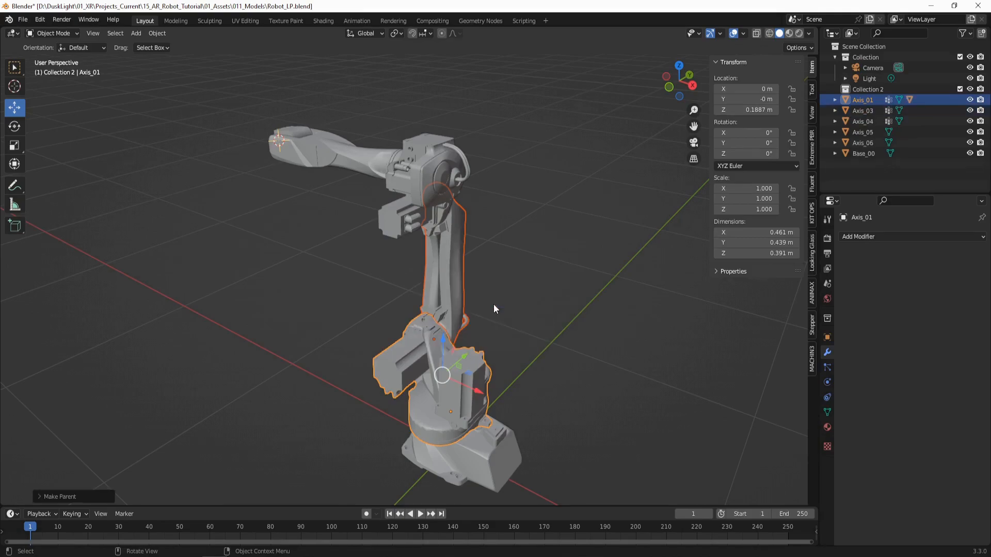
Step: Test the parenting of Axis_02 by rotating Axis_01 about Z, and reset the Z rotation to 0°
left_click(444, 397)
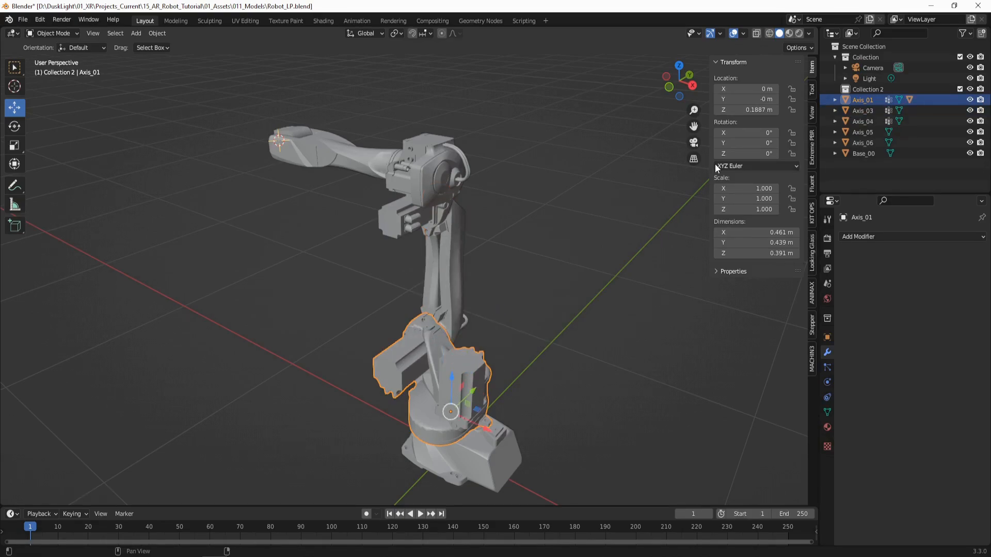
left_click_drag(729, 155, 917, 155)
left_click(746, 154)
type("0")
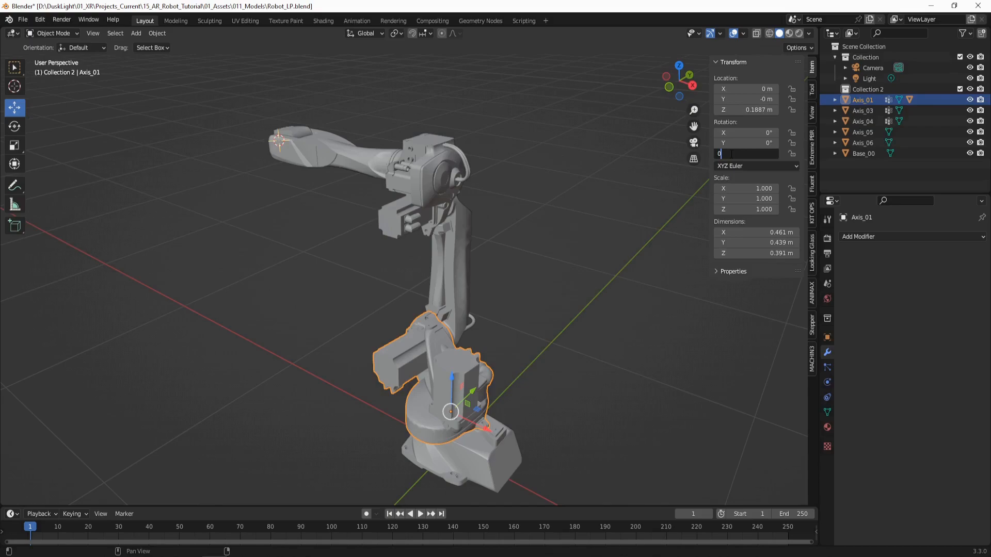
key("Return")
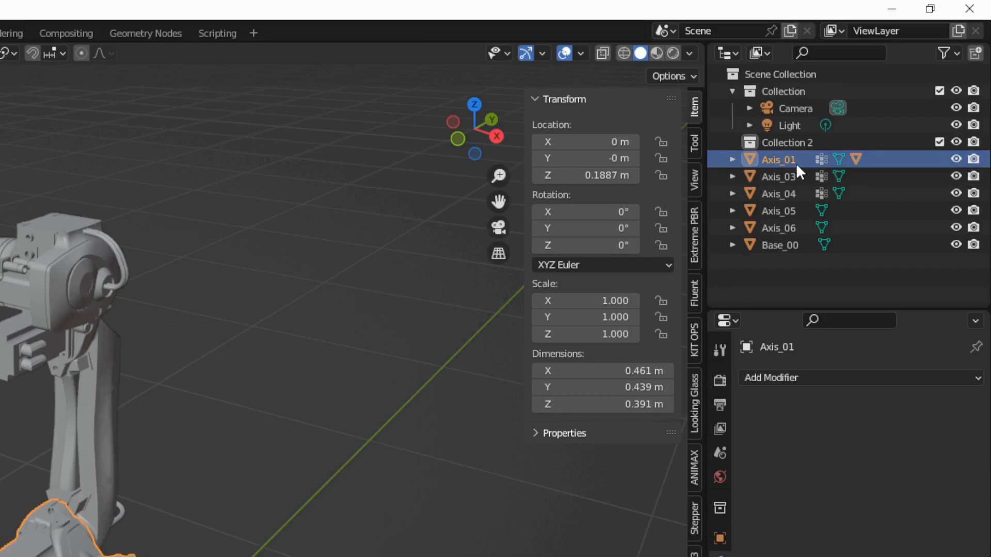
Step: Expand Axis_01 in the outliner and select its child Axis_02 to check the hierarchy
left_click(731, 159)
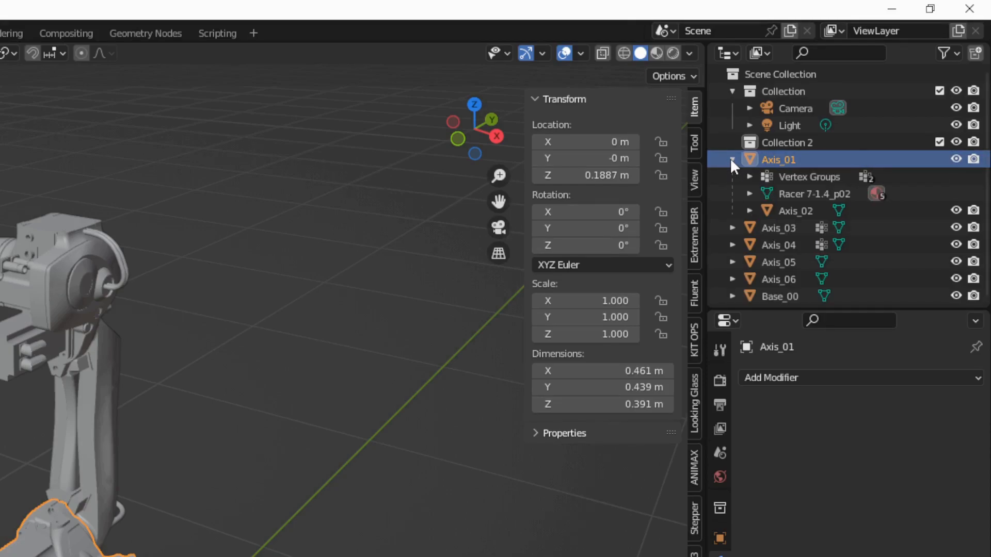
left_click(787, 210)
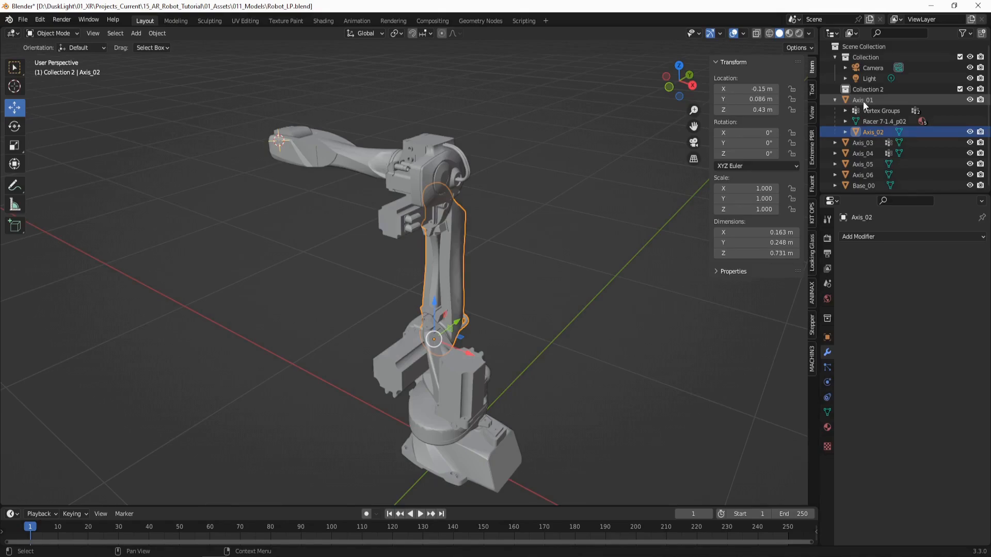
Step: Parent Axis_03 to Axis_02 with the Object (Keep Transform) option
left_click(432, 153)
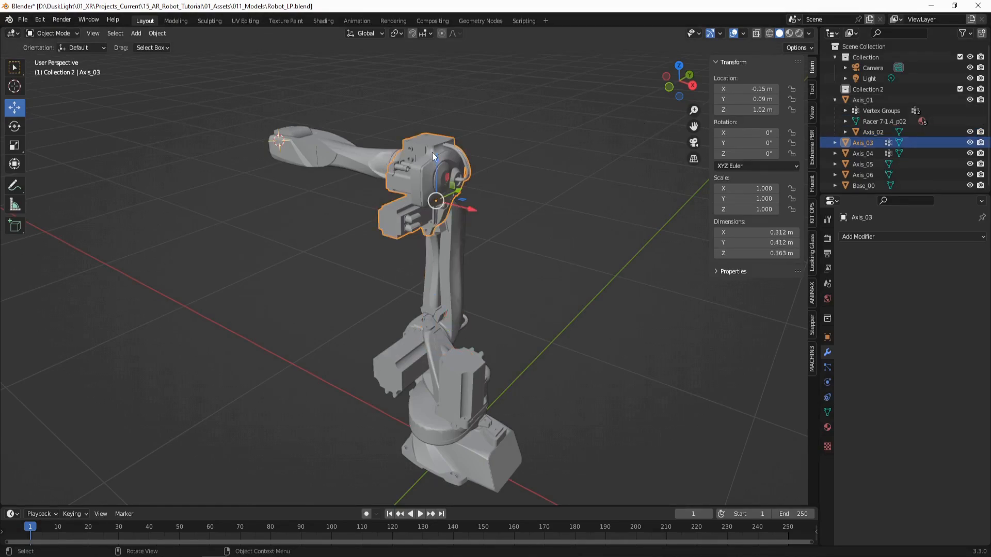
left_click(448, 256, "shift")
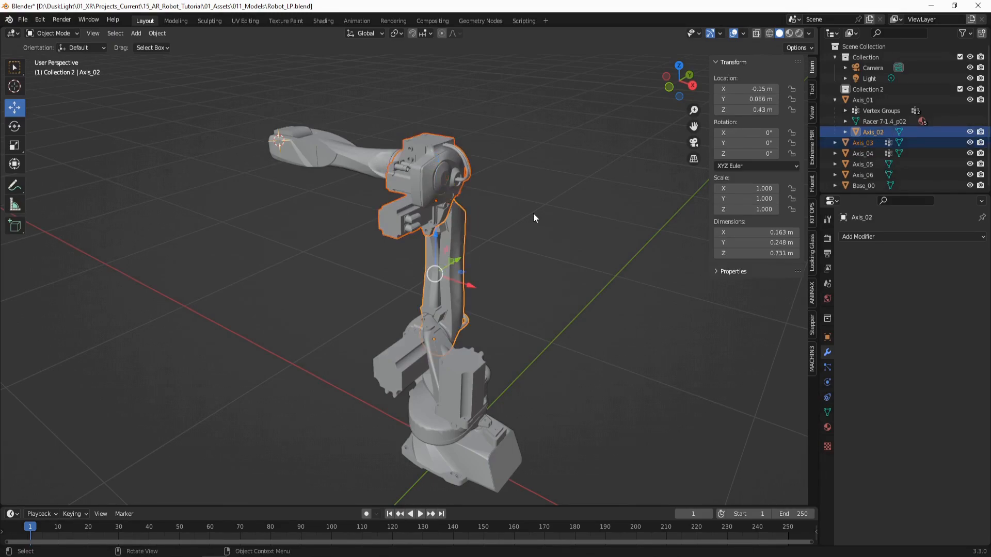
key("ctrl+p")
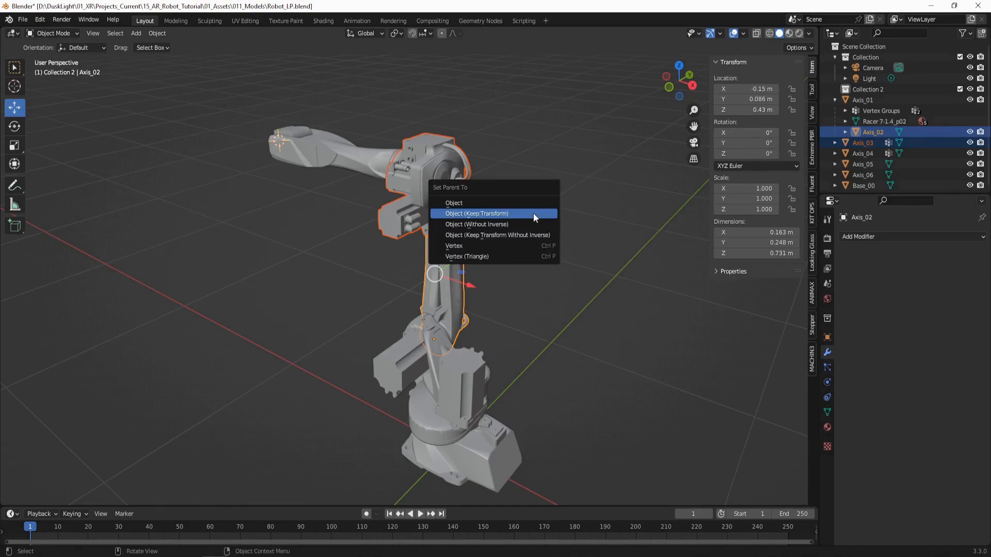
left_click(534, 217)
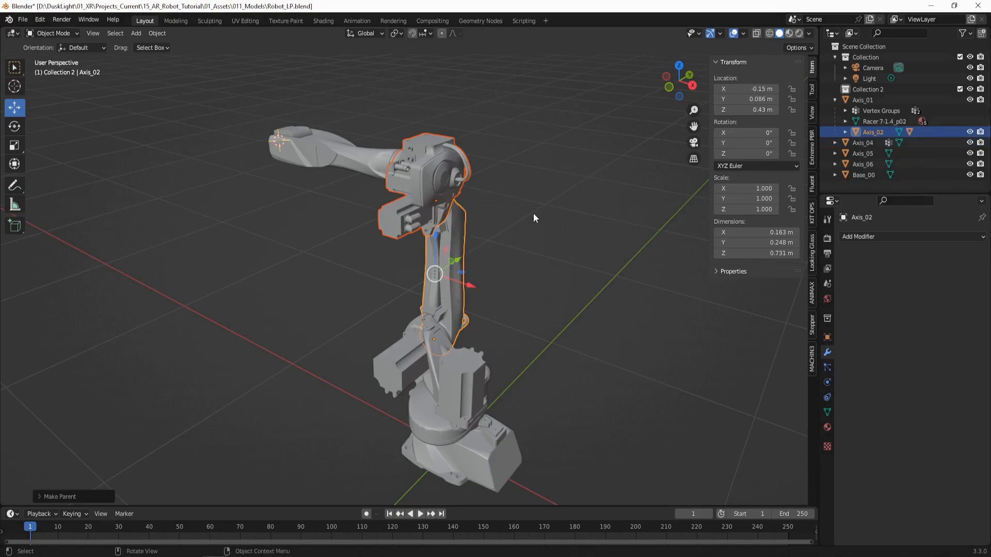
Step: Test the chain up to Axis_03 by rotating Axis_01 about Z, and reset its Z rotation to 0°
left_click(462, 367)
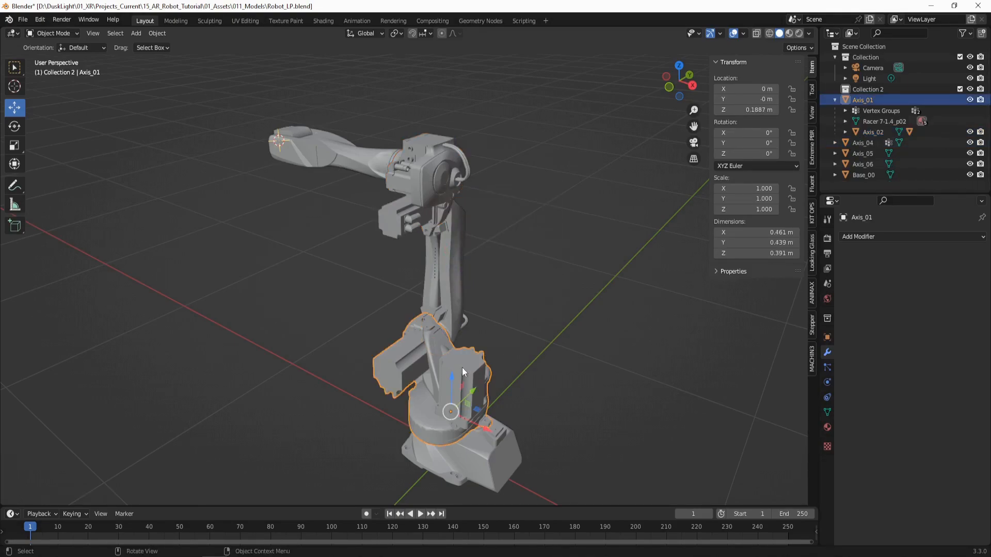
left_click_drag(754, 153, 733, 155)
left_click(733, 154)
type("0")
key("Return")
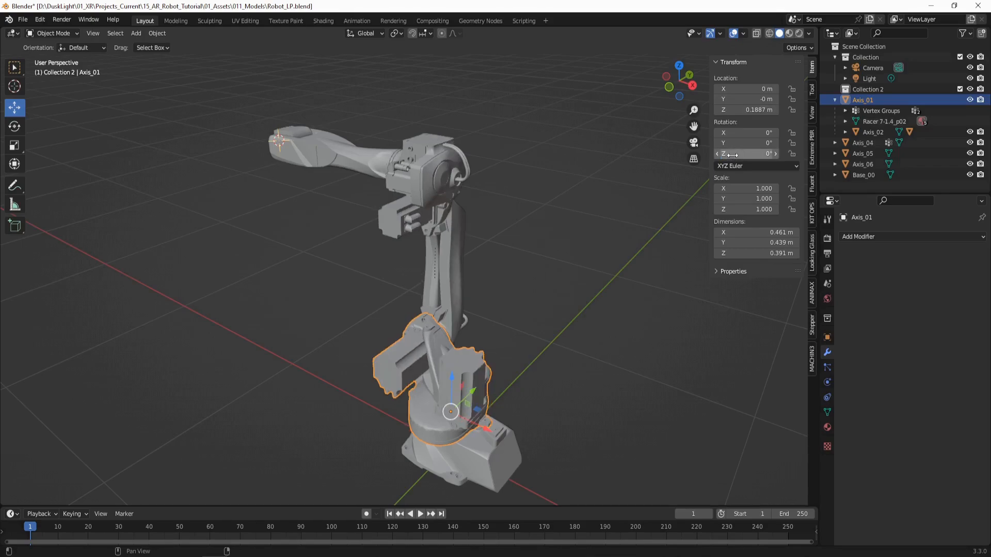
Step: Test the parenting of Axis_03 by rotating Axis_02 about Y, and reset its Y rotation to 0°
left_click(448, 249)
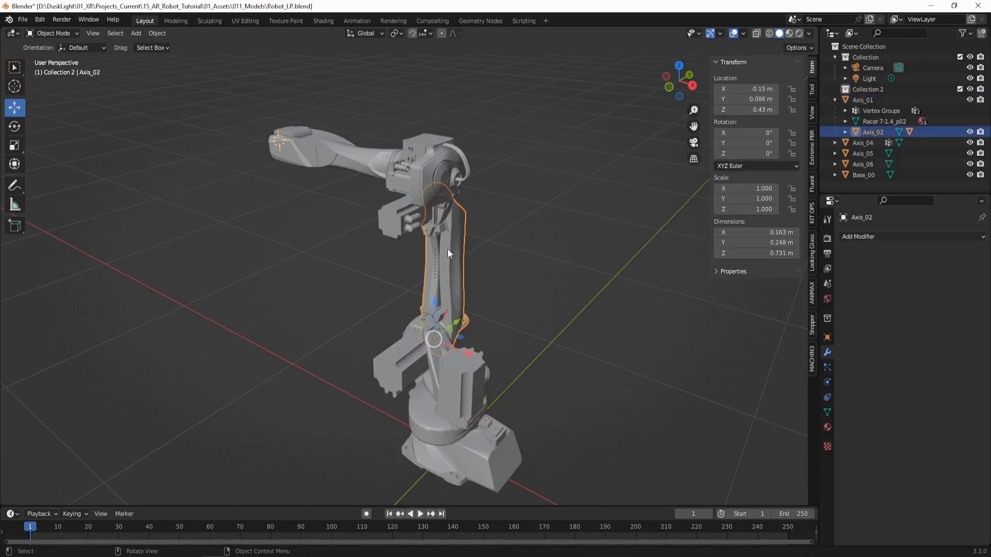
left_click_drag(736, 144, 715, 145)
left_click(737, 144)
type("0")
key("Return")
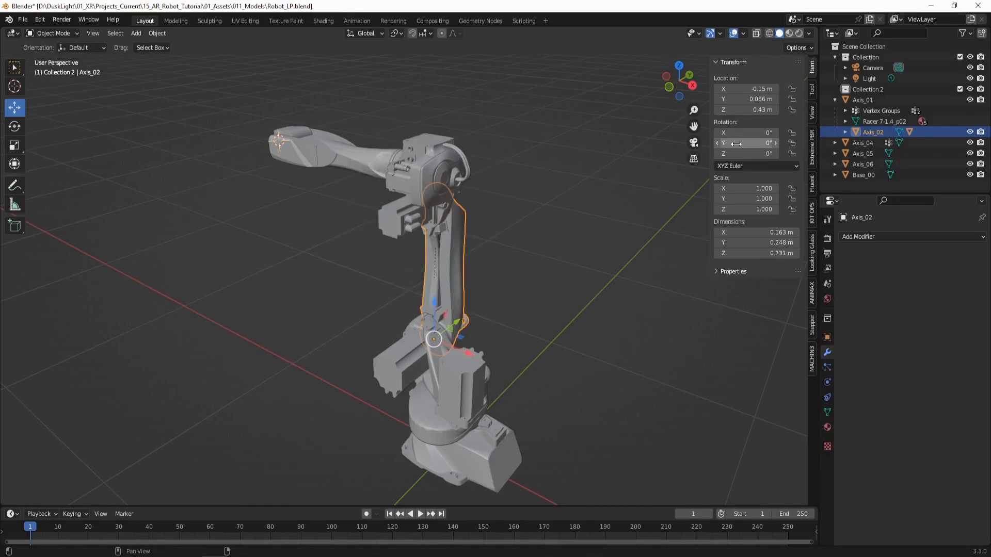
Step: Parent Axis_04 to Axis_03 with the Object (Keep Transform) option
middle_click_drag(466, 246, 493, 270)
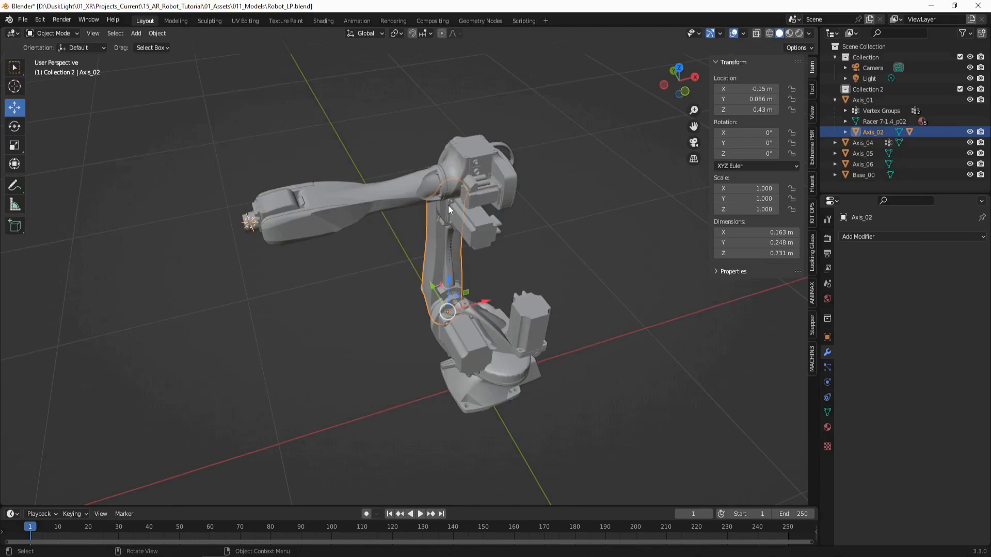
left_click(398, 189)
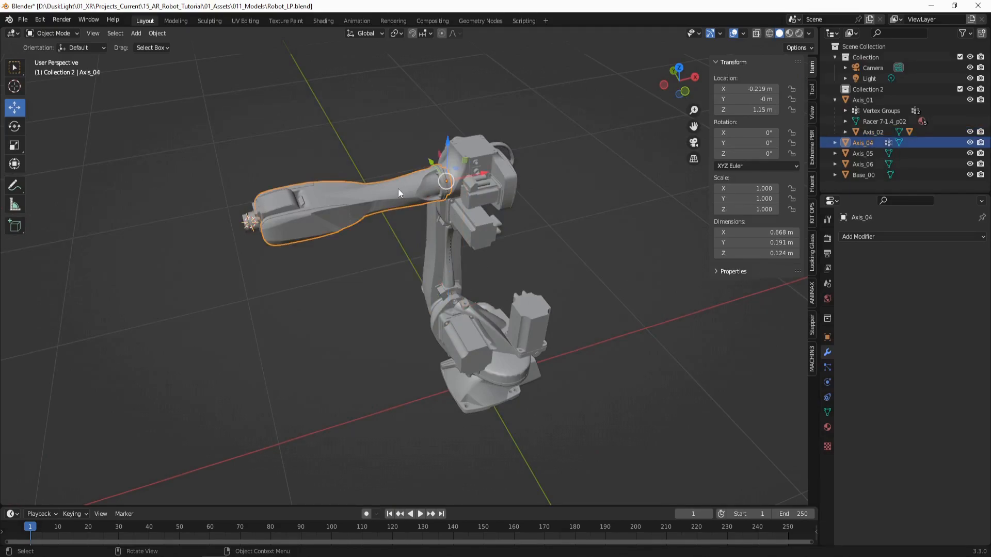
left_click(475, 141, "shift")
key("ctrl+p")
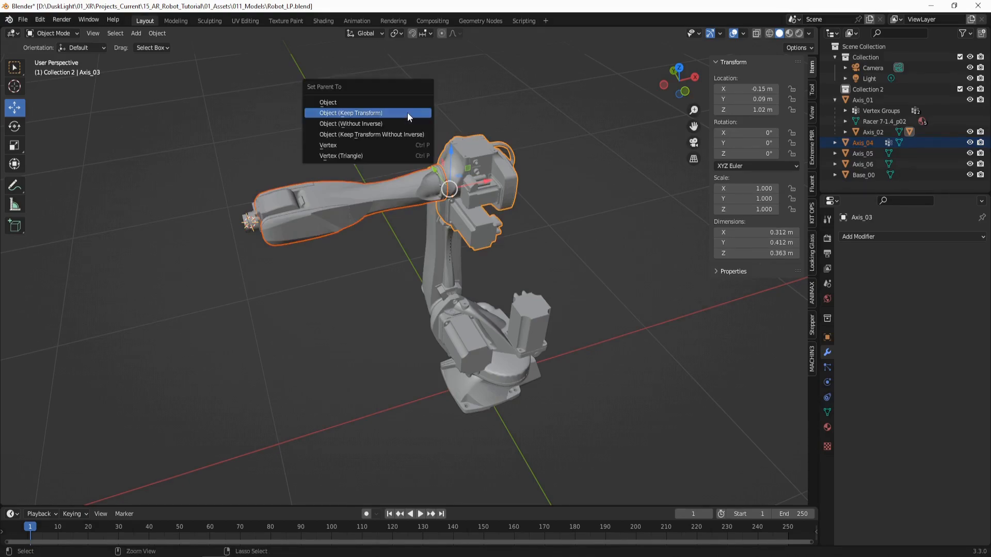
left_click(407, 113)
Step: Parent Axis_05 to Axis_04 with the Object (Keep Transform) option
middle_click_drag(407, 112, 296, 215)
left_click(297, 239)
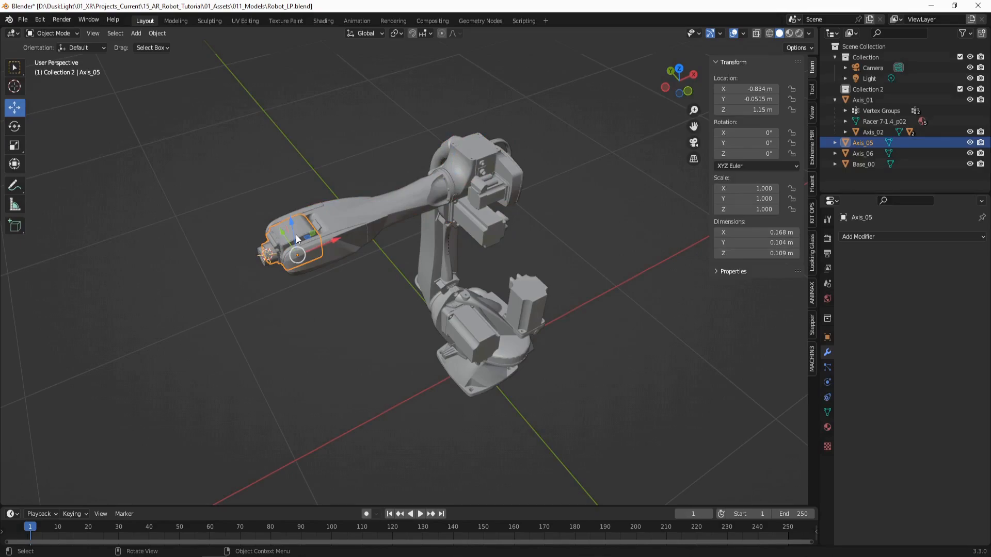
left_click(355, 214, "shift")
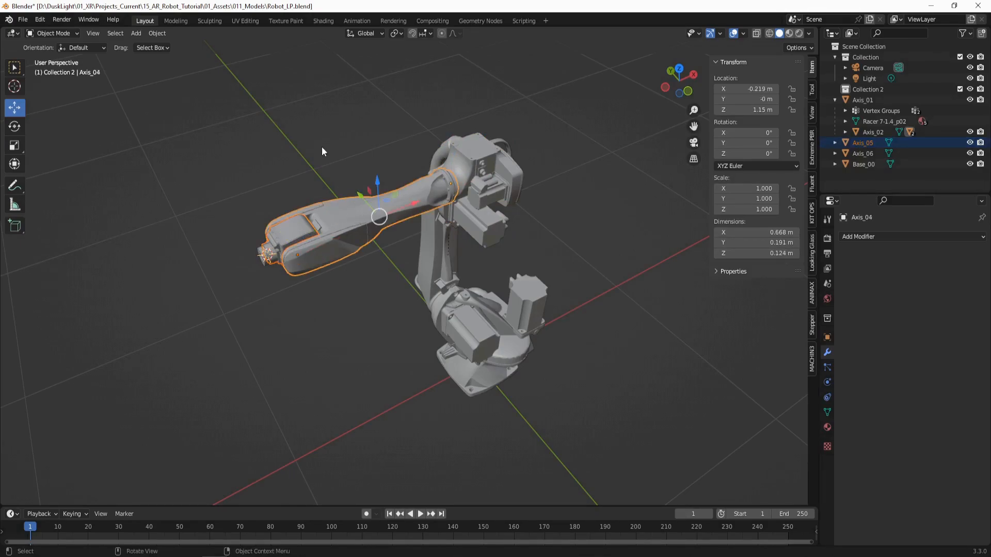
key("ctrl+p")
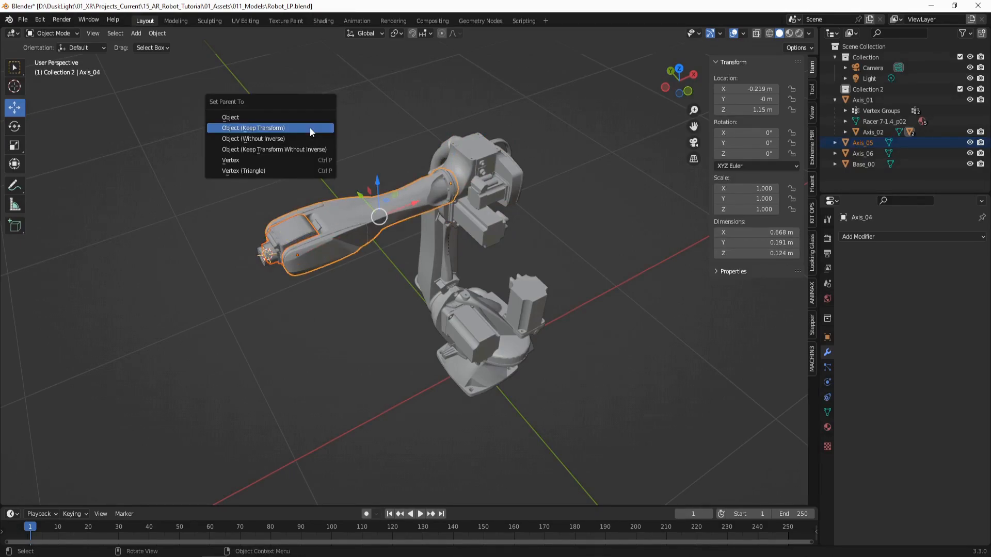
left_click(310, 128)
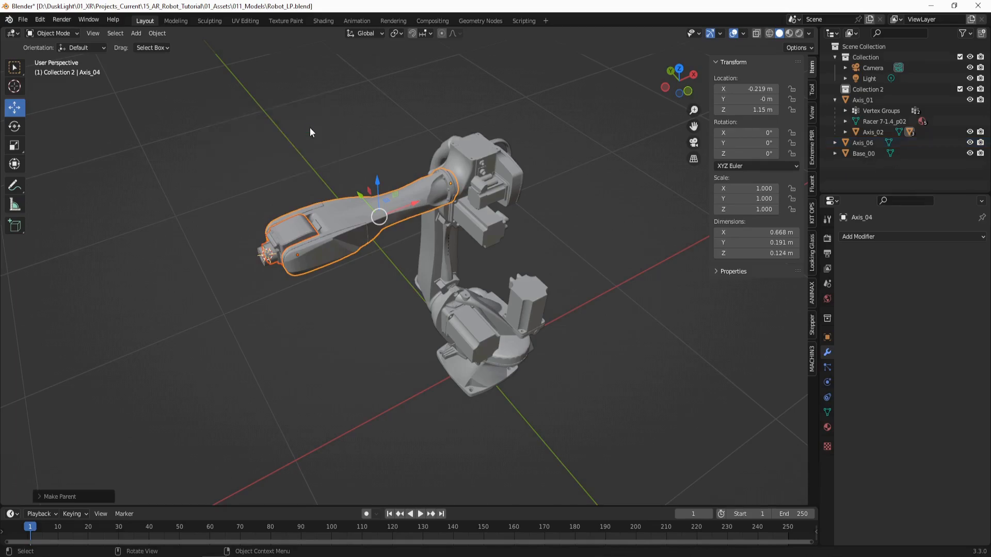
Step: Parent Axis_06 to Axis_05 with the Object (Keep Transform) option
left_click(259, 256)
left_click(294, 224, "shift")
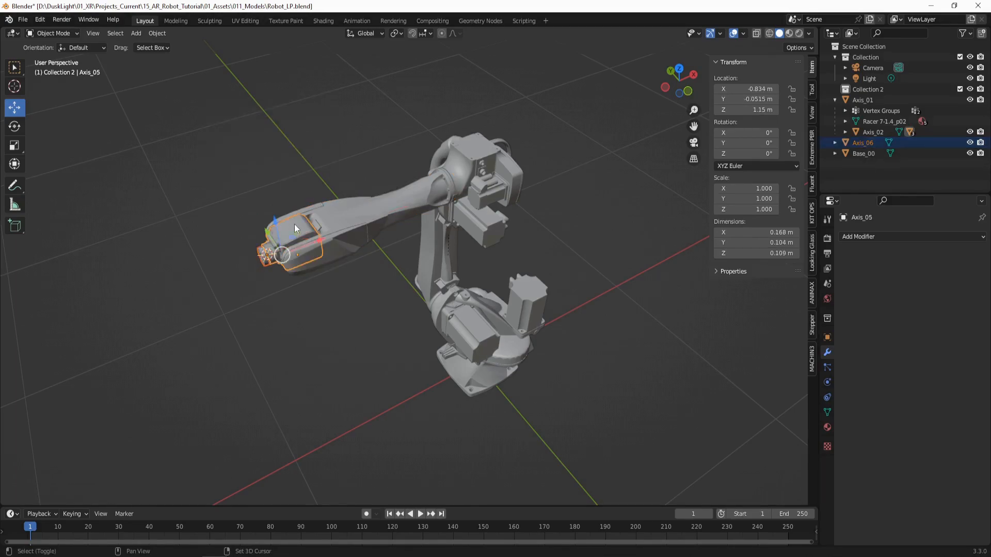
key("ctrl+p")
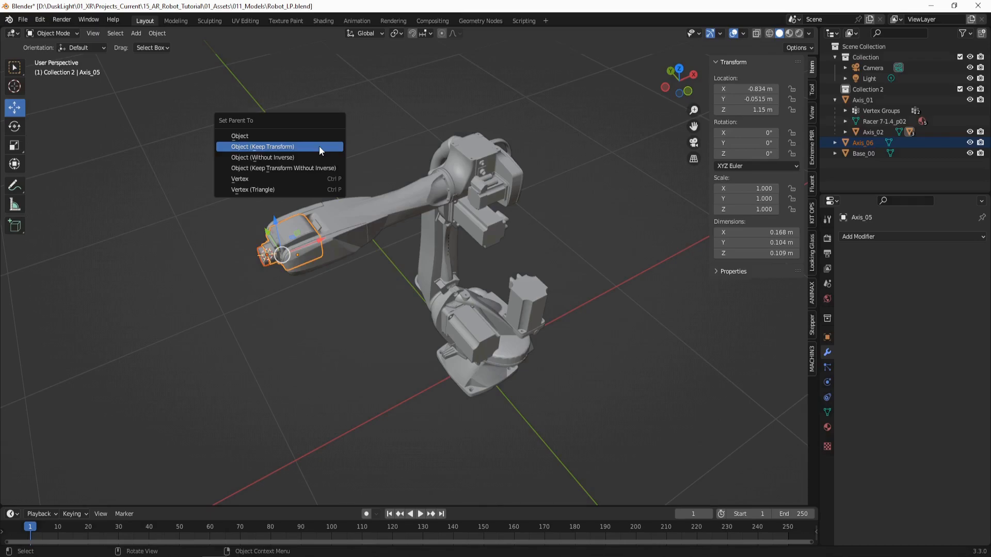
left_click(319, 147)
Step: Test the parenting of the arm by rotating Axis_03 about Y, and reset its Y rotation to 0°
middle_click_drag(338, 220, 447, 221)
left_click(470, 147)
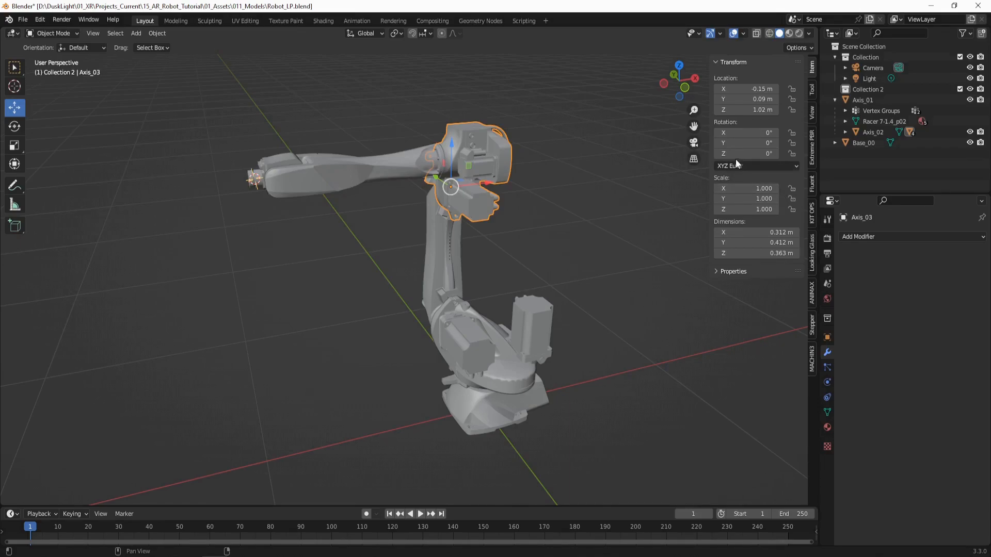
mouse_move(738, 144)
left_mouse_down()
mouse_move(772, 144)
mouse_move(748, 143)
left_mouse_up()
left_click(737, 144)
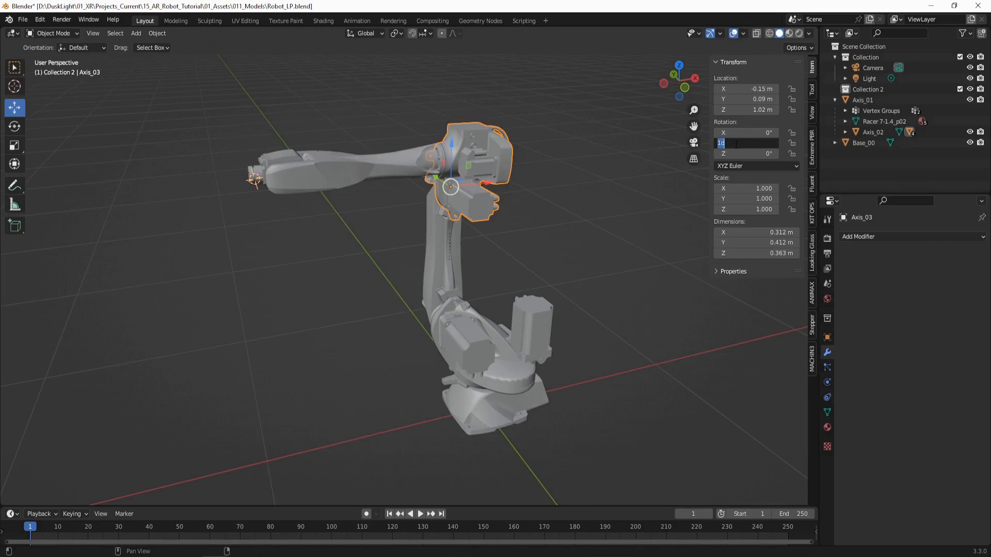
type("0")
key("Return")
Step: Examine the parent chain in the object hierarchy by expanding Axis_02, Axis_03 and Axis_04 down to Axis_05
middle_click_drag(546, 246, 495, 269)
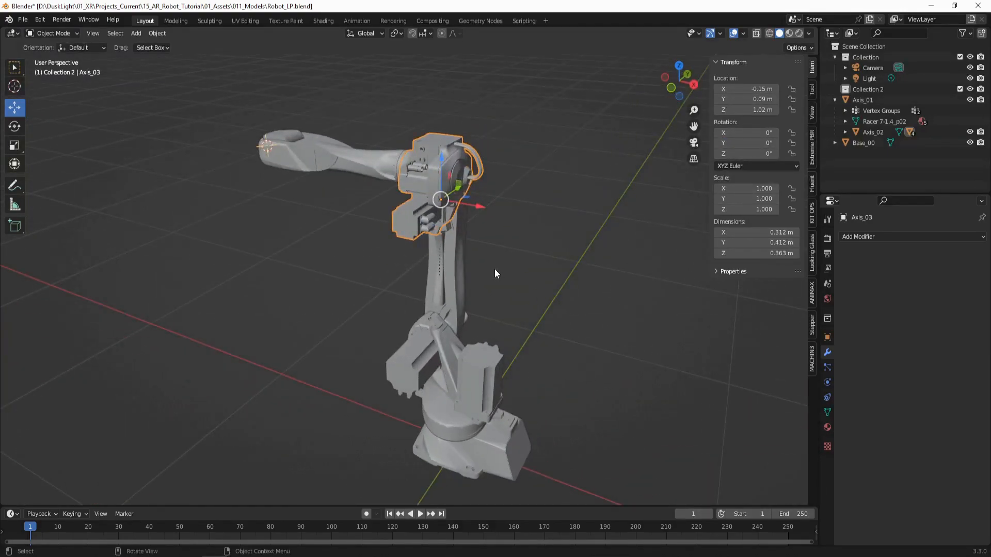
middle_click_drag(447, 186, 473, 174)
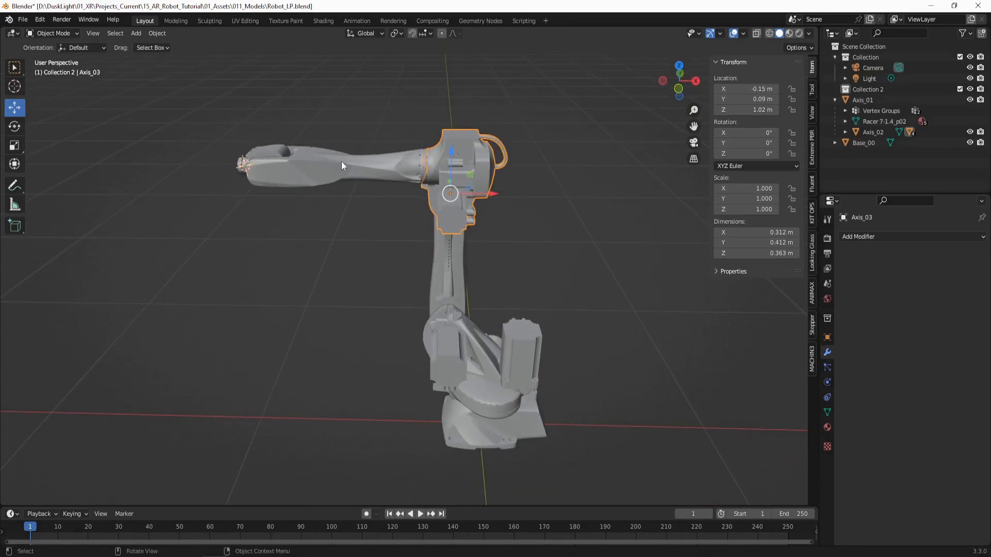
middle_click_drag(545, 264, 500, 270)
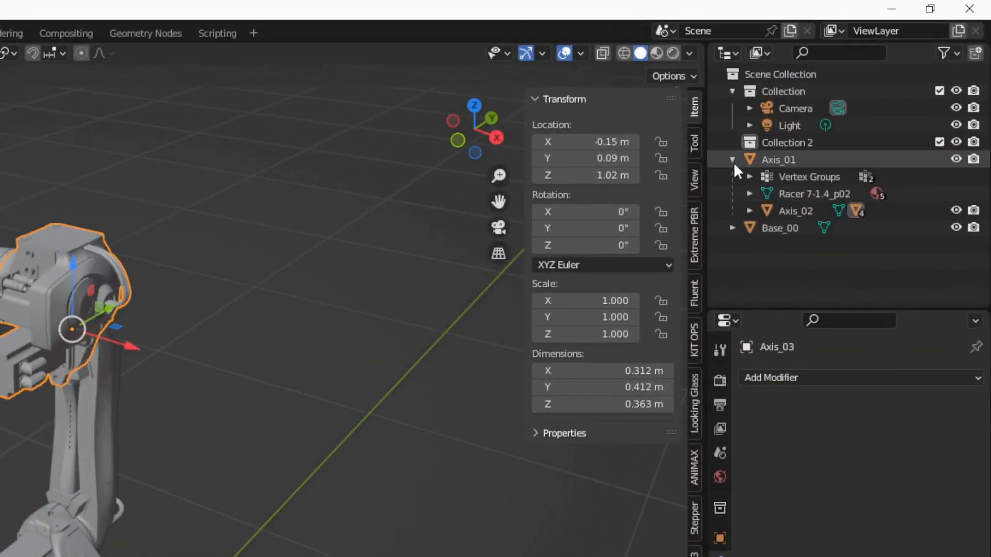
left_click(749, 209)
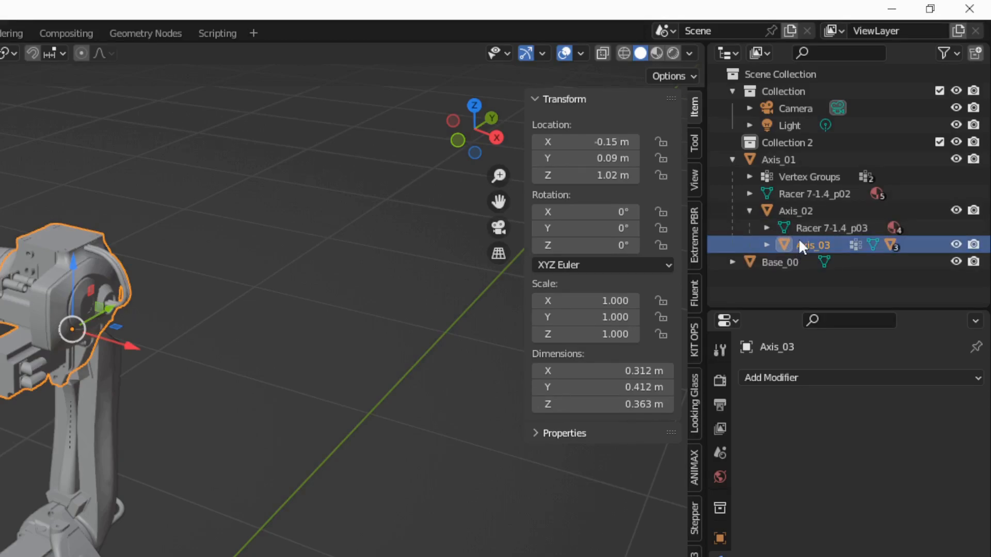
left_click(766, 245)
scroll(797, 217, "down", 2)
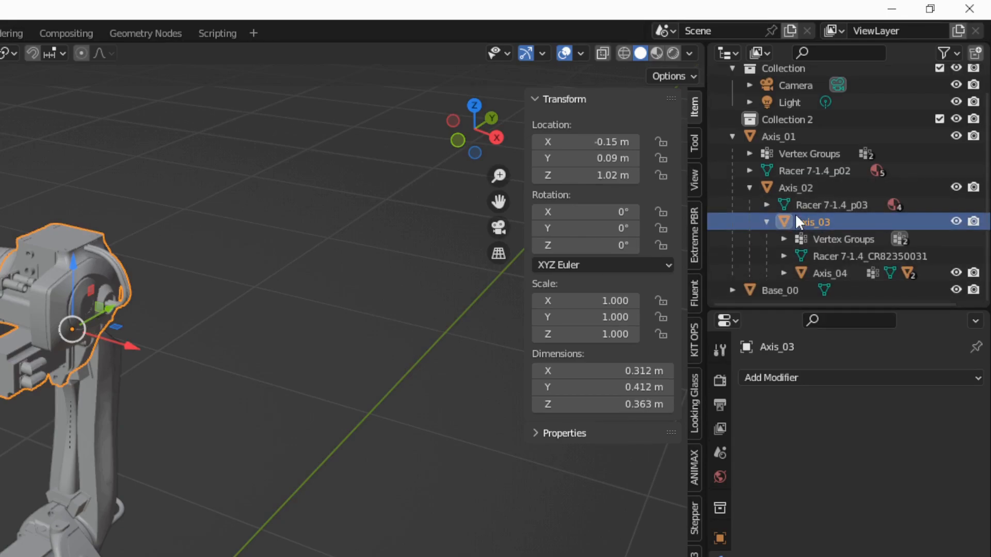
left_click(784, 273)
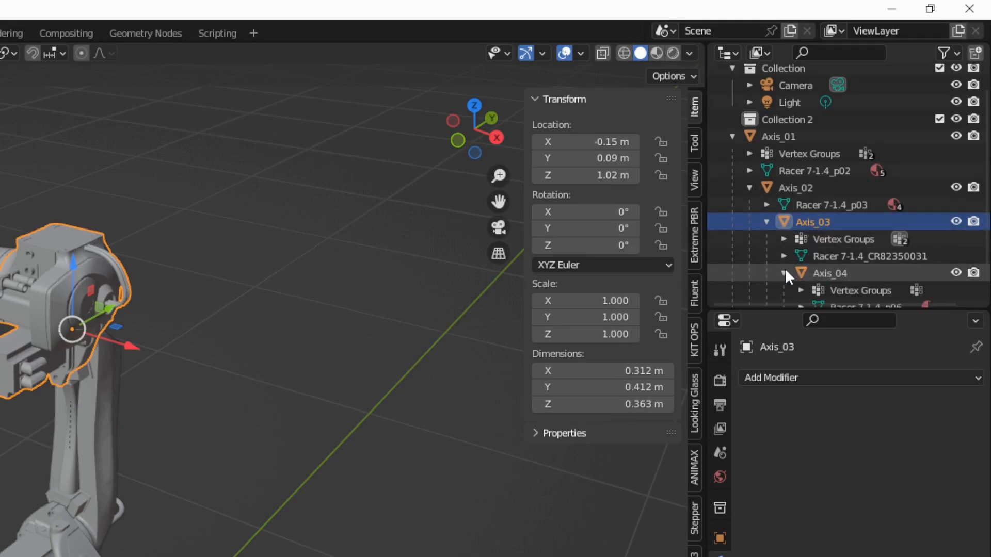
scroll(856, 223, "down", 3)
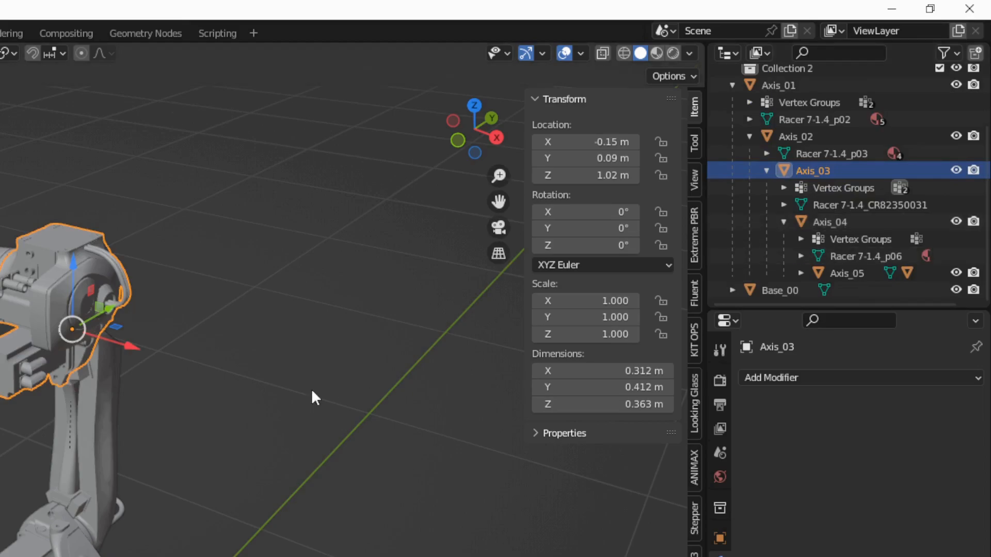
middle_click_drag(263, 440, 318, 455)
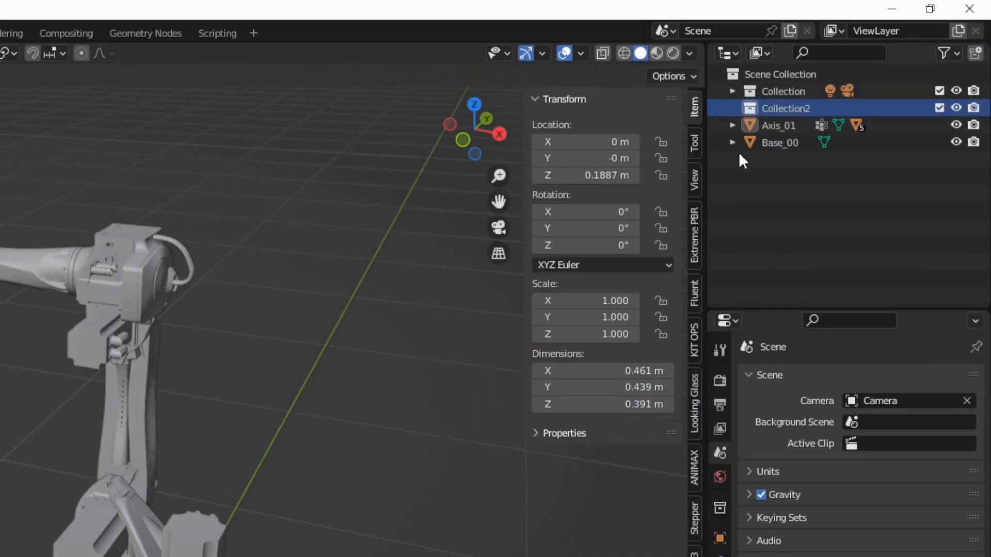
Step: Check the contents of the collection holding the camera and light, and rename it as Lights
left_click(732, 91)
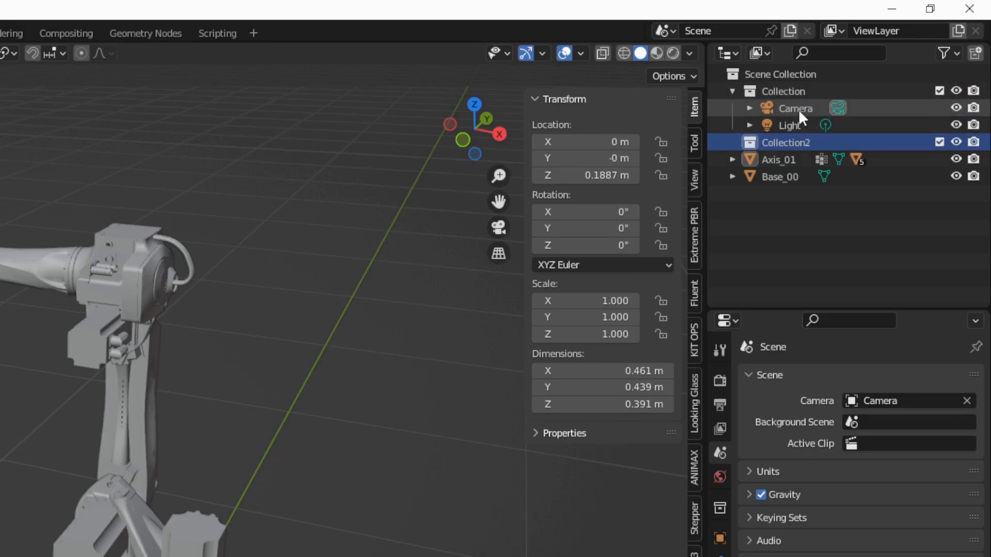
left_click(732, 91)
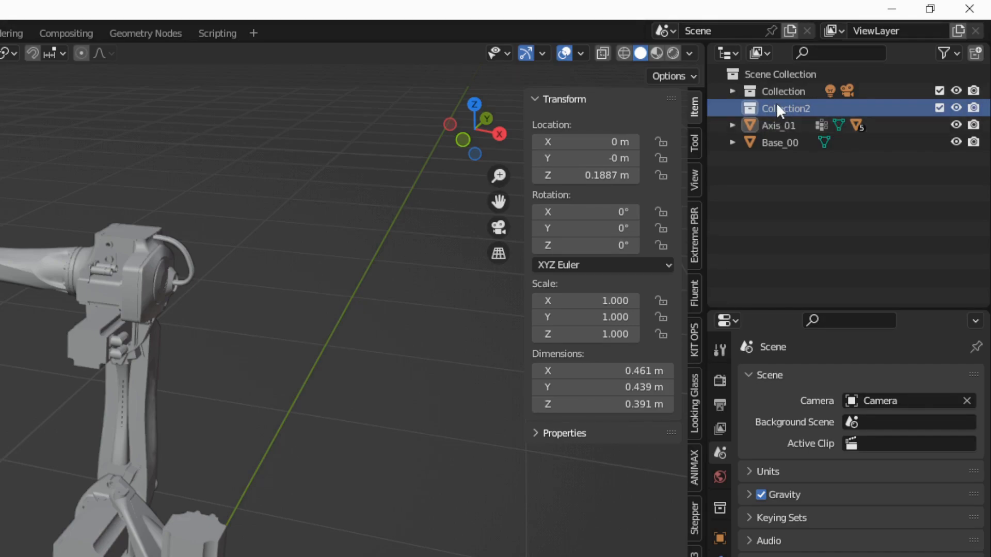
double_click(770, 89)
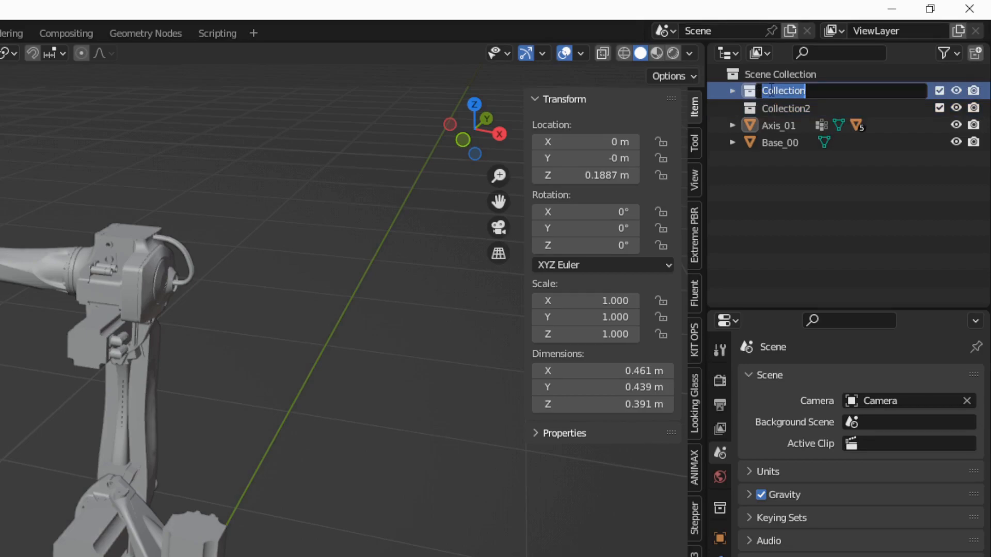
key("BackSpace")
type("Lights")
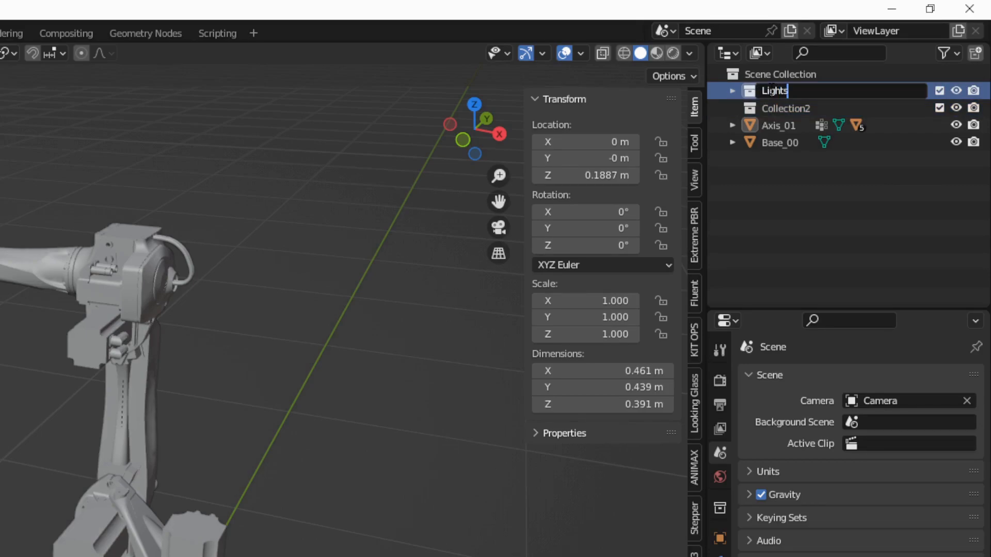
key("Return")
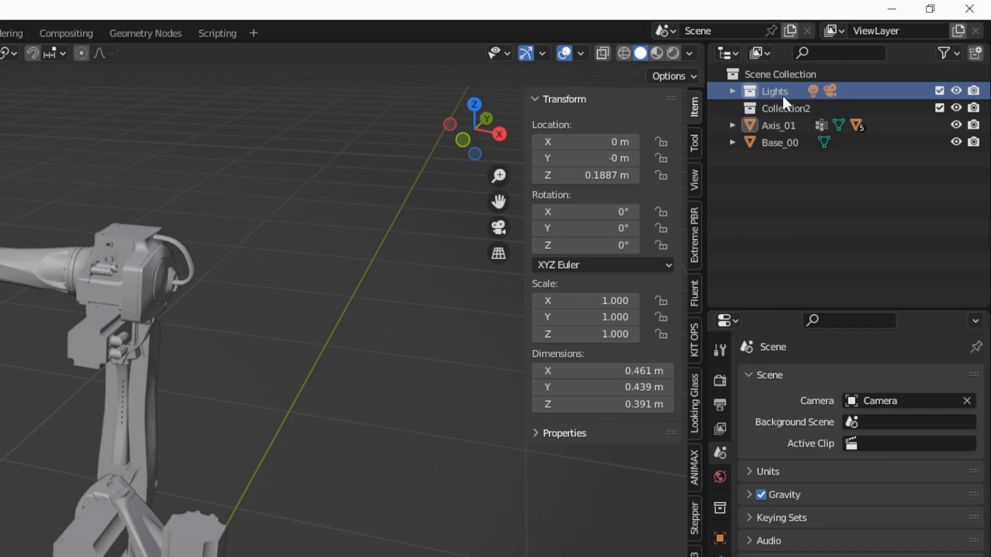
Step: Rename the empty collection Collection2 as Robot
double_click(775, 107)
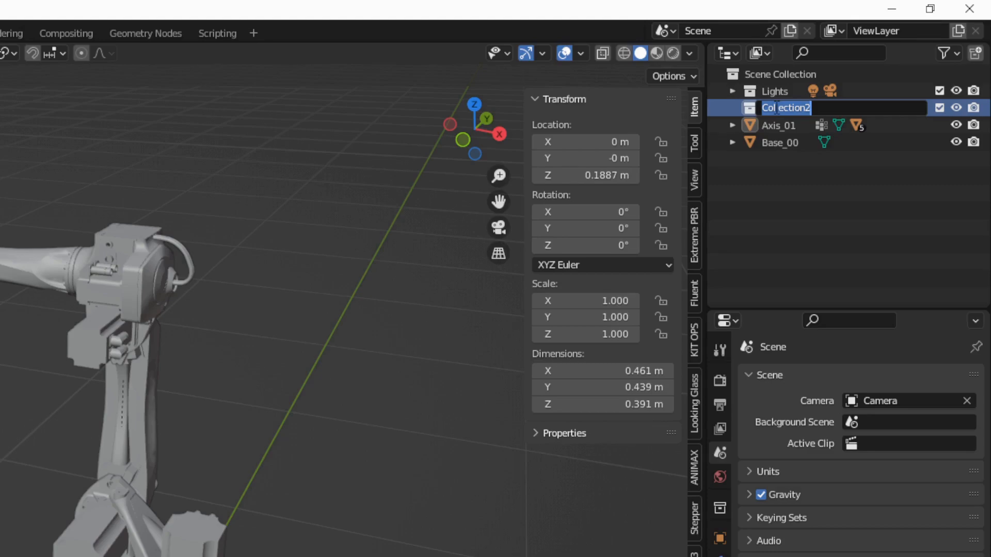
type("Robot")
key("Return")
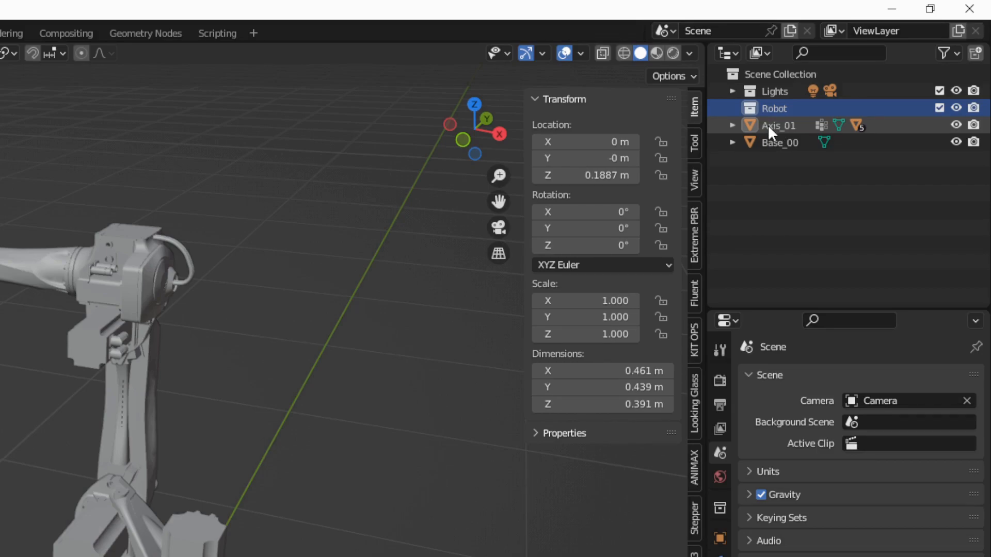
Step: Try to move Axis_01 on its own into the Robot collection, and undo the move
left_click(767, 125)
mouse_move(767, 125)
left_mouse_down()
mouse_move(782, 120)
mouse_move(771, 111)
left_mouse_up()
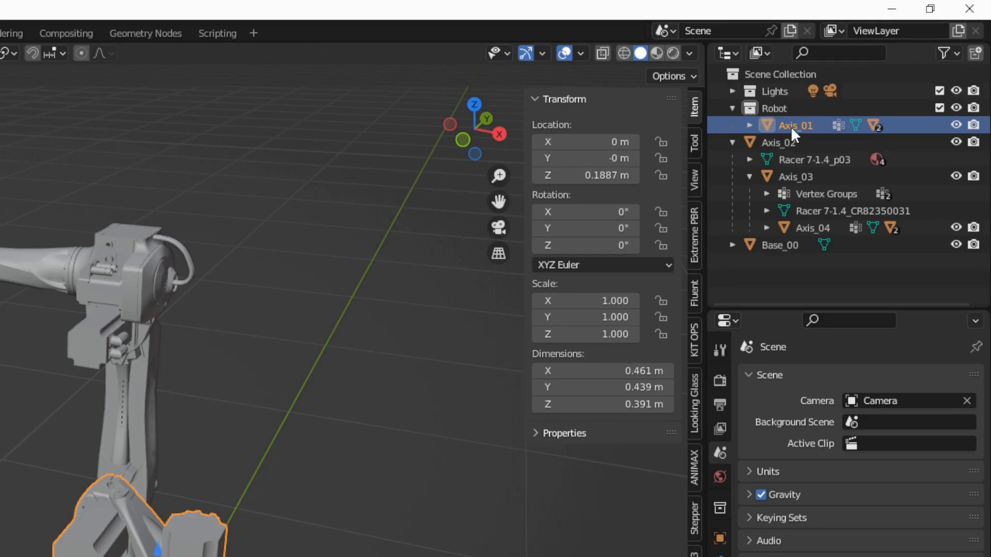
key("ctrl+z")
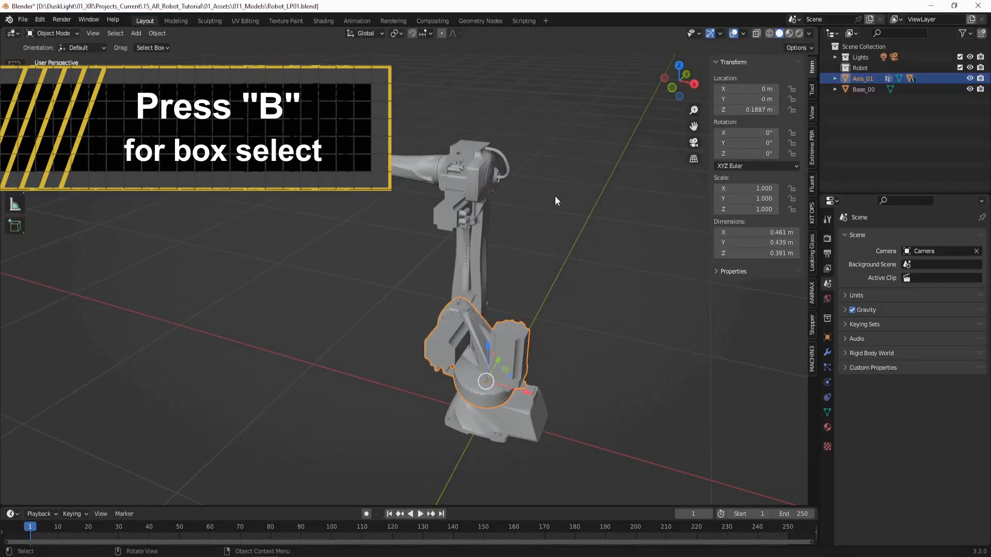
Step: Box-select all robot parts, move them into the Robot collection within the hierarchy, and return them to the Scene Collection
key("alt+a")
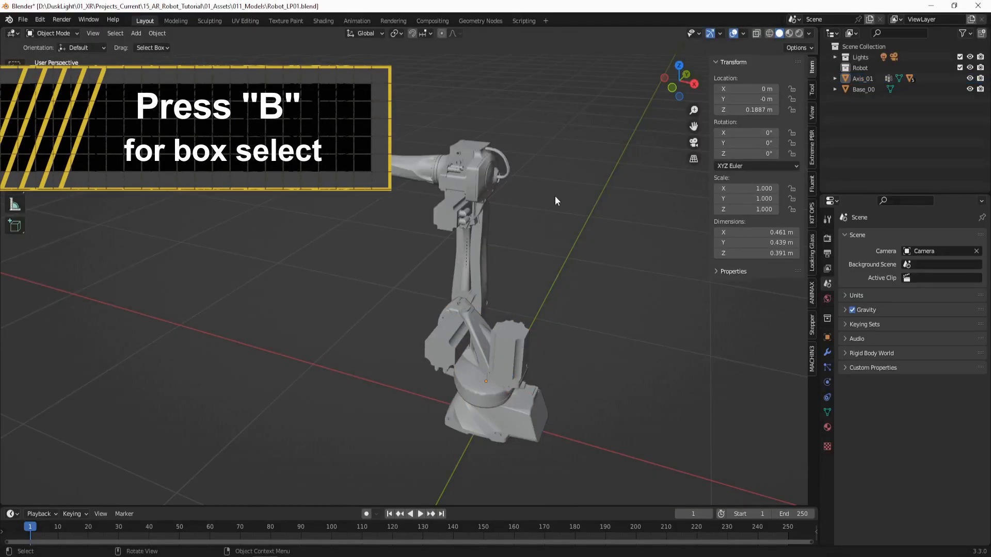
key("b")
left_click_drag(284, 123, 587, 455)
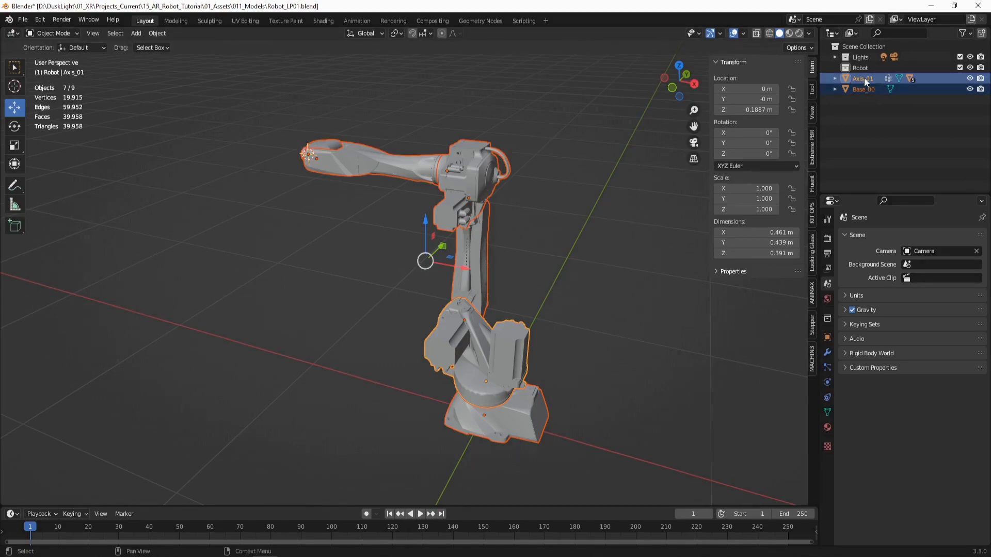
mouse_move(854, 77)
left_mouse_down()
mouse_move(881, 70)
mouse_move(863, 69)
left_mouse_up()
left_click(845, 78)
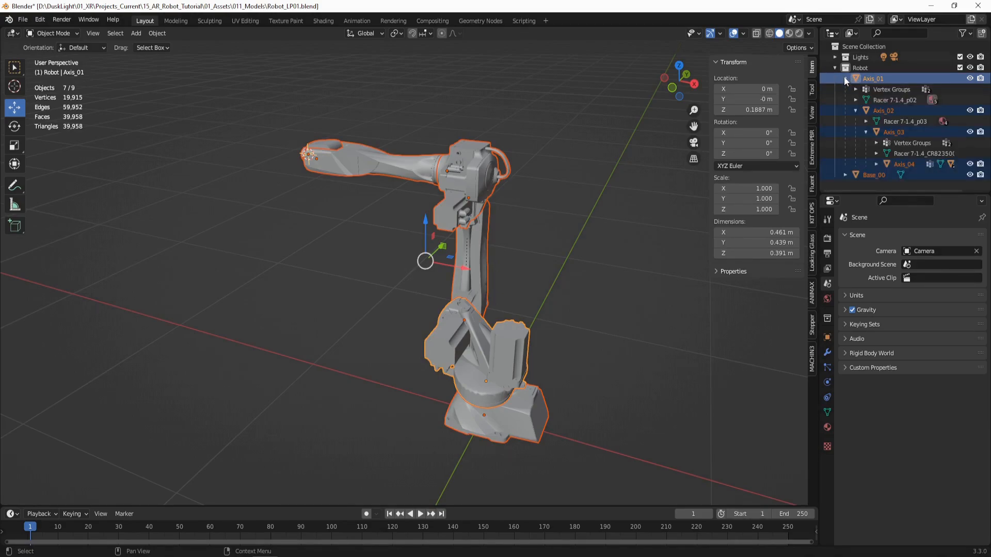
left_click(845, 78)
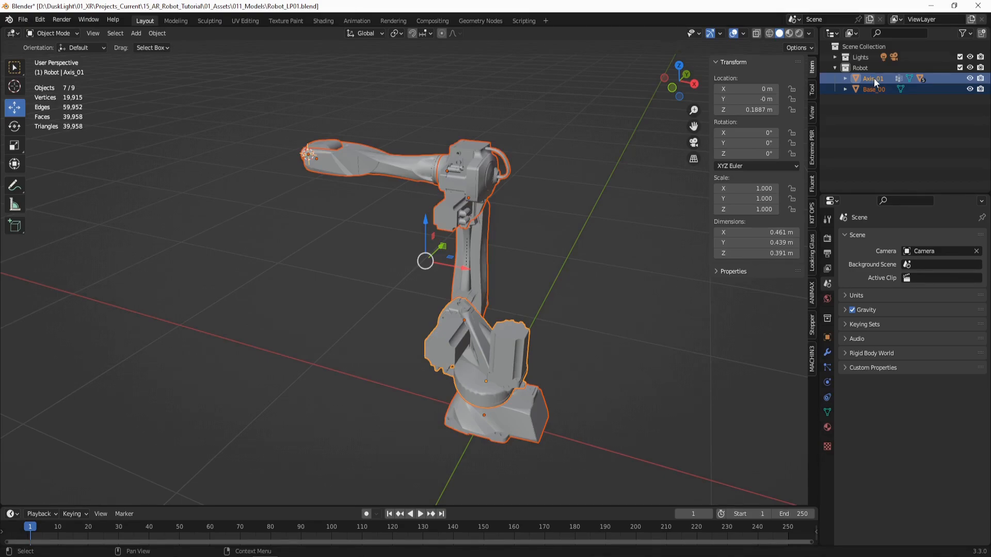
left_click_drag(874, 78, 856, 46)
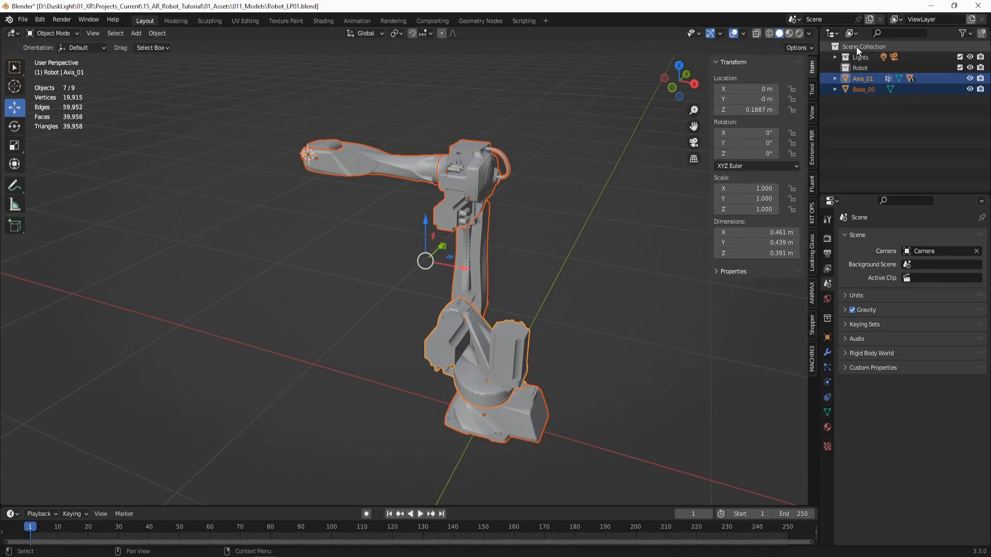
left_click(834, 77)
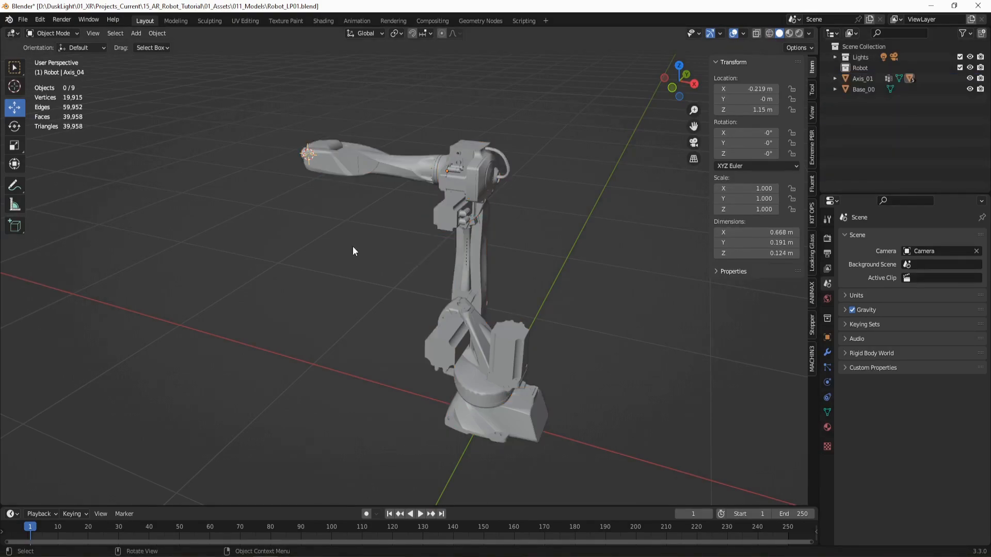
Step: Reselect the whole robot, send it to the Robot collection with Move to Collection, and send it back to the Scene Collection
key("b")
left_click_drag(280, 117, 577, 456)
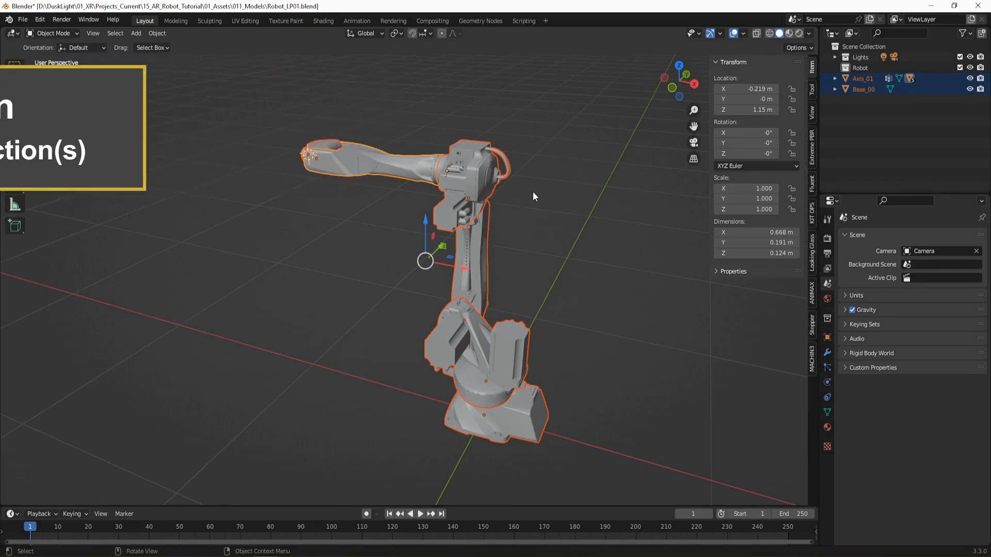
key("m")
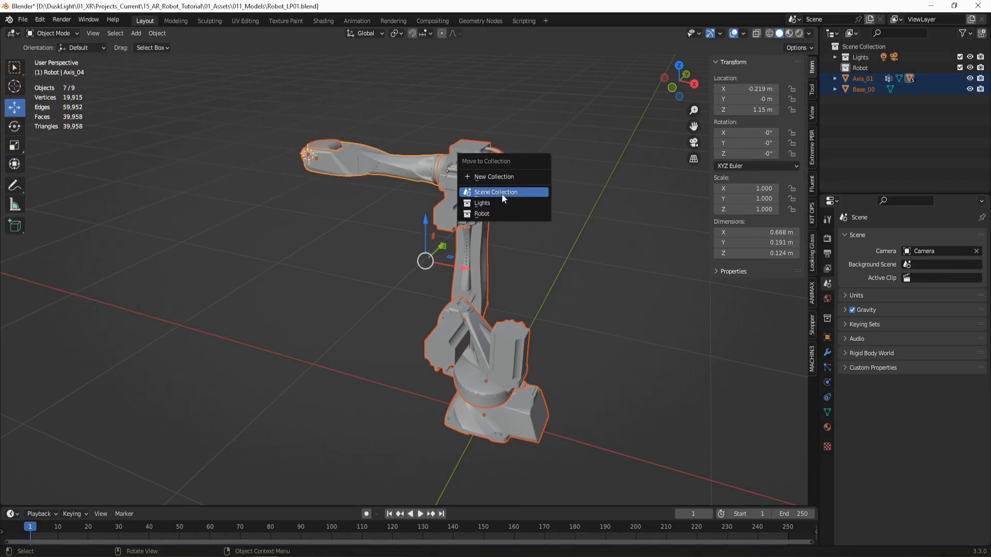
left_click(483, 214)
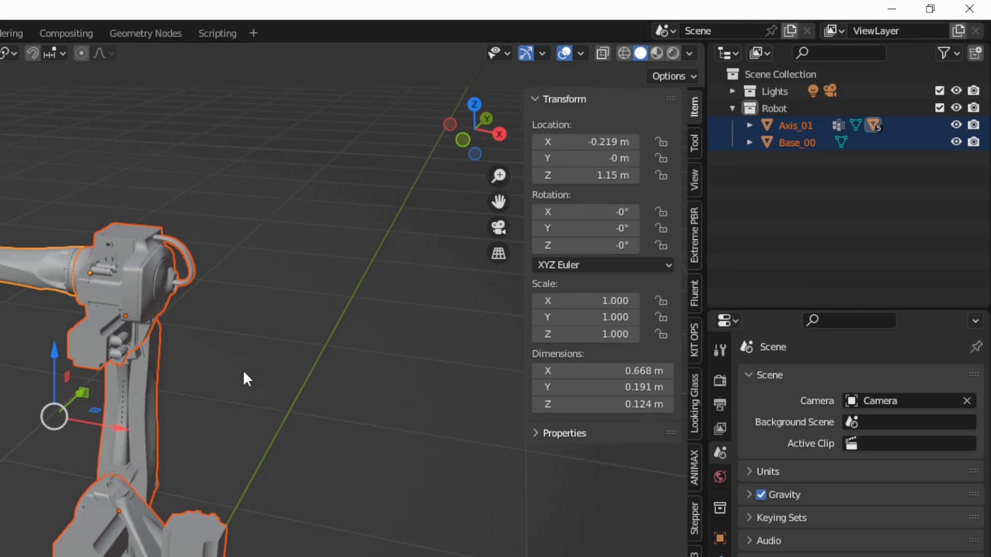
key("m")
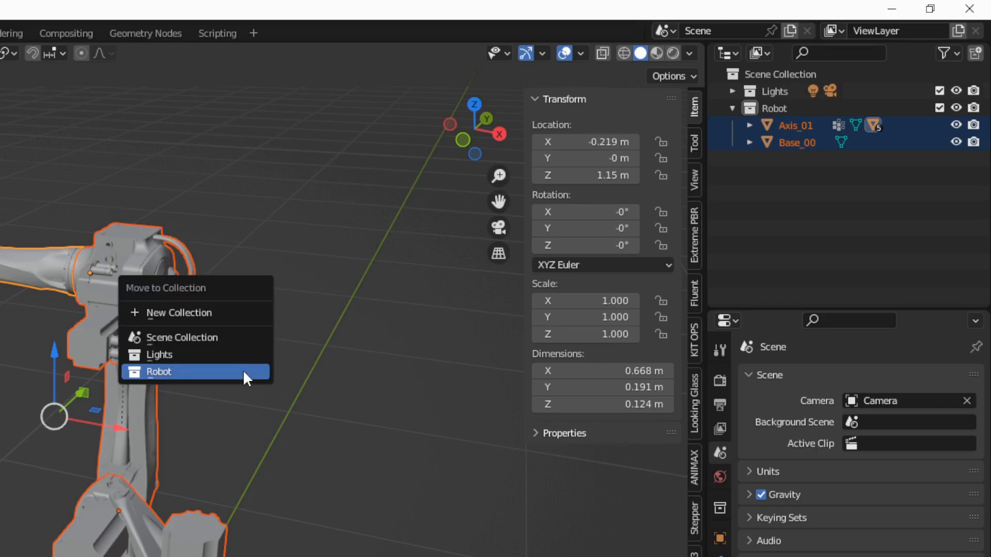
left_click(193, 337)
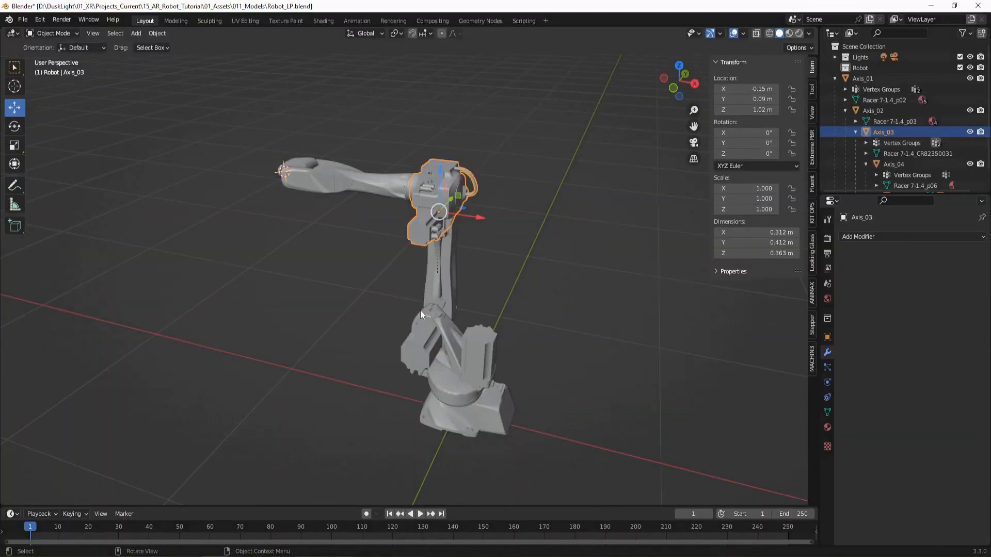
Step: Add a cube mesh at the robot's tool end and scale it down to about 0.42 m per side
middle_click_drag(421, 312, 535, 357)
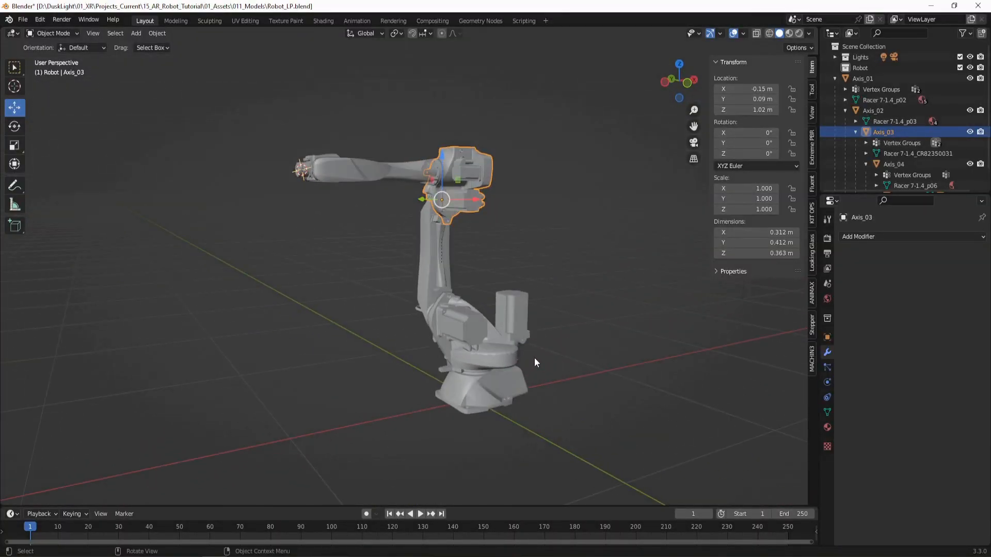
key("KP_1")
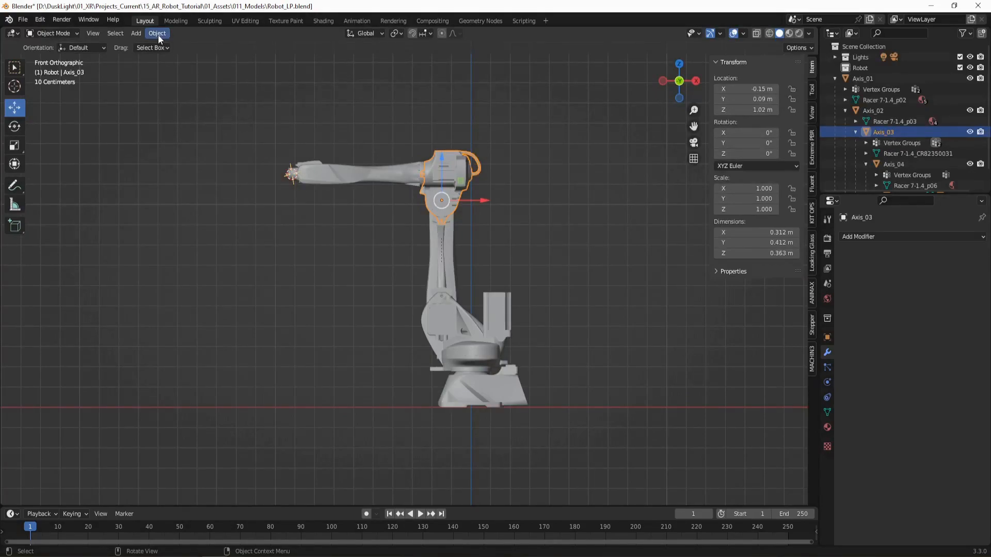
left_click(137, 34)
mouse_move(138, 46)
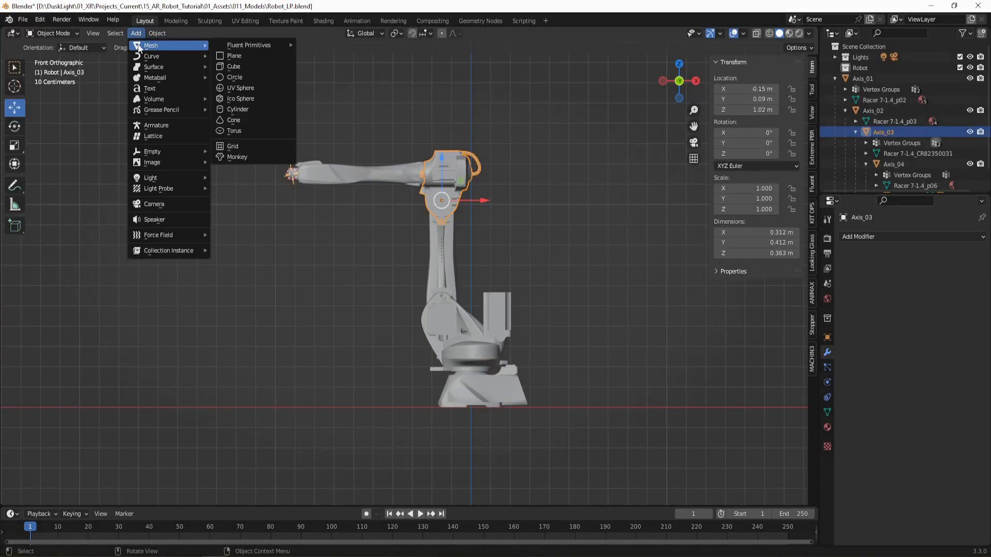
left_click(249, 68)
key("s")
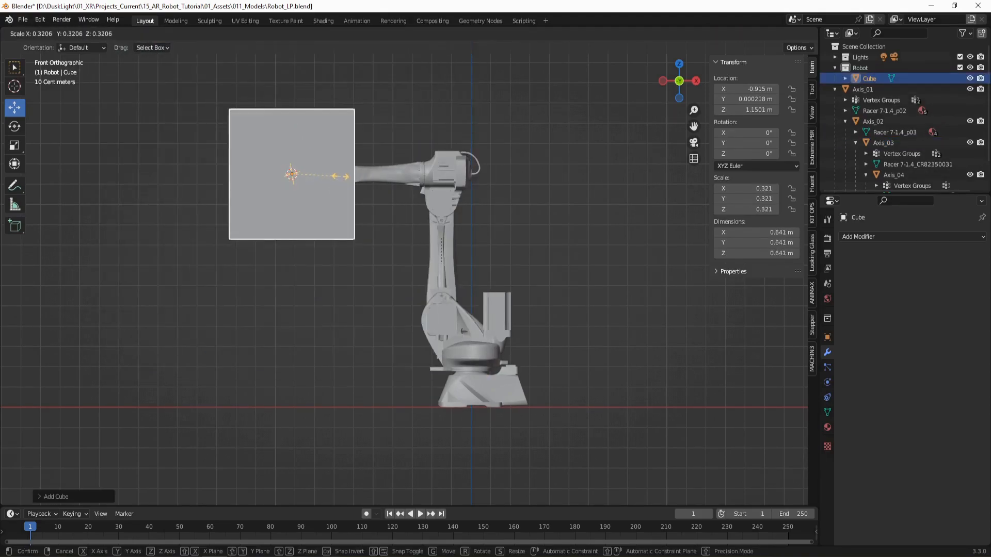
left_click(288, 174)
Step: Lower the cube along Z to just above the floor at about 0.137 m and shrink it to about 0.258 m
key("g")
key("z")
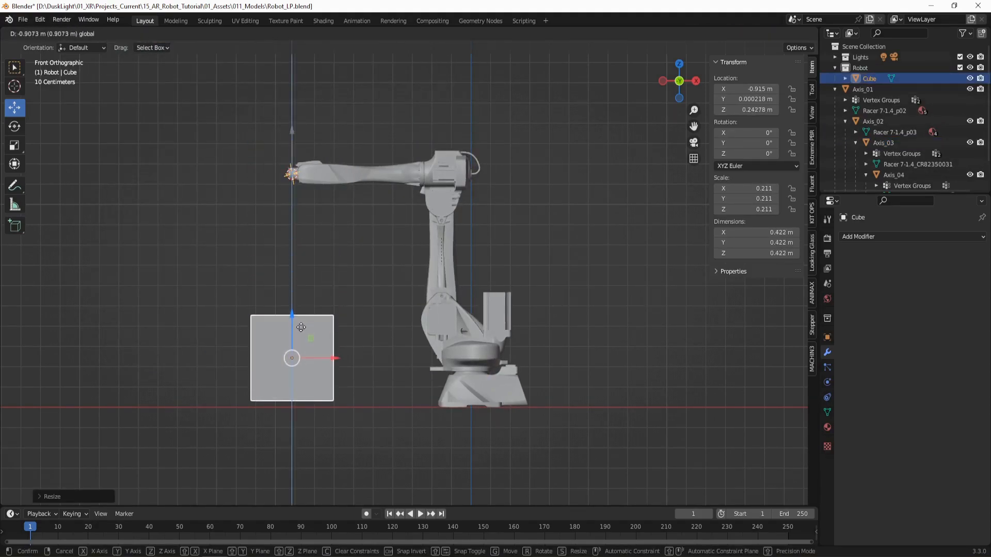
left_click(297, 333)
key("s")
left_click(339, 394)
key("g")
key("z")
left_click(292, 339)
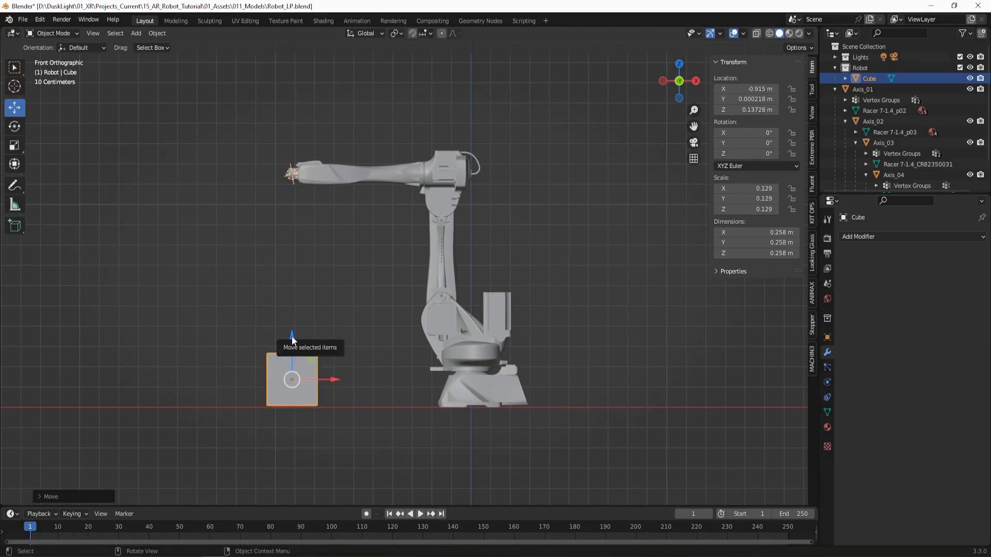
Step: Move the cube along the Y axis away from the robot arm to about 0.499 m
key("KP_7")
left_click_drag(292, 279, 303, 185)
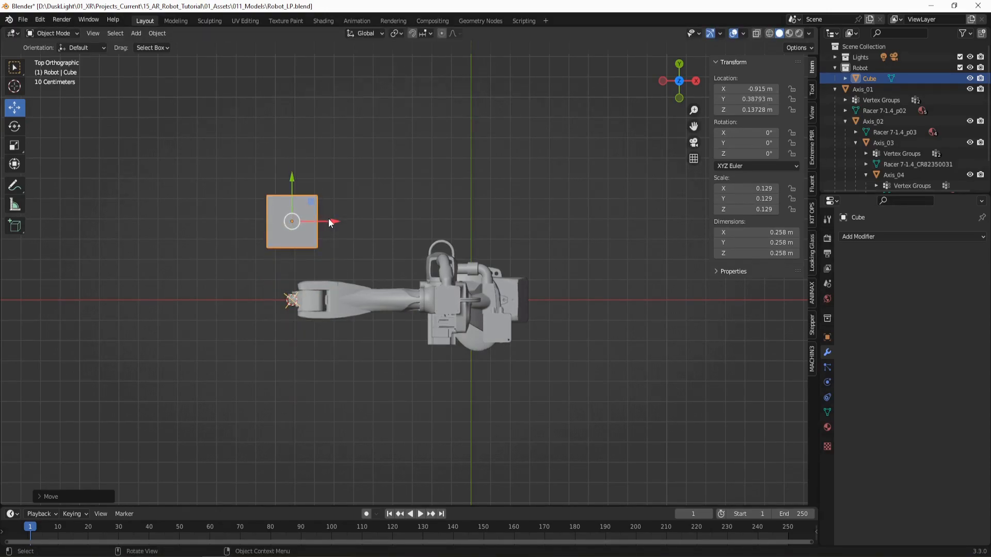
left_click_drag(293, 180, 293, 157)
middle_click_drag(369, 263, 409, 159)
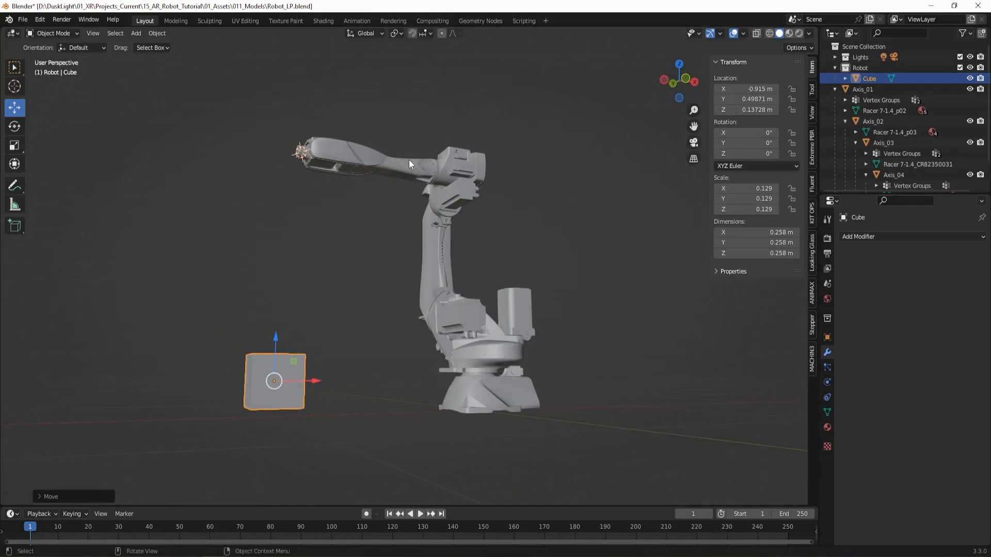
key("KP_1")
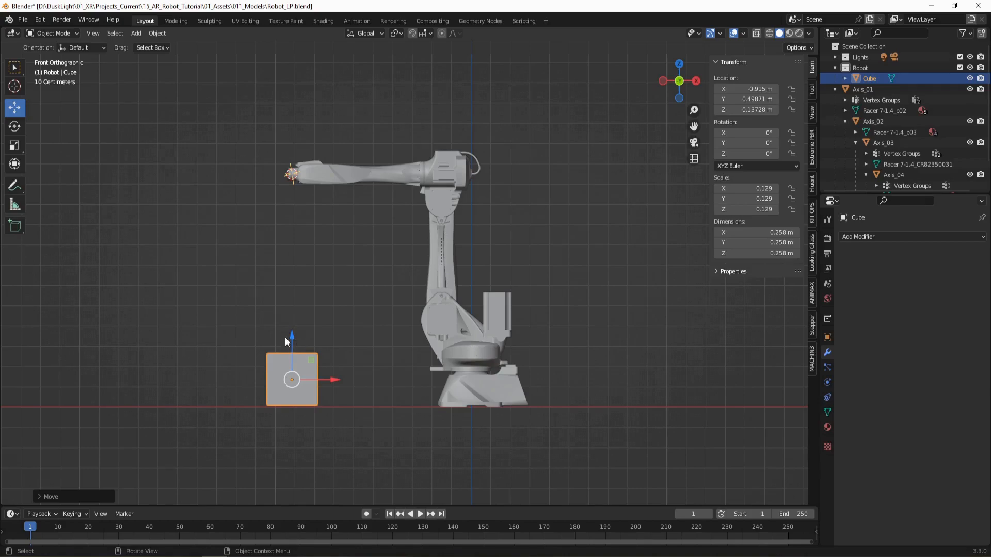
mouse_move(398, 263)
middle_mouse_down()
mouse_move(363, 265)
mouse_move(382, 266)
middle_mouse_up()
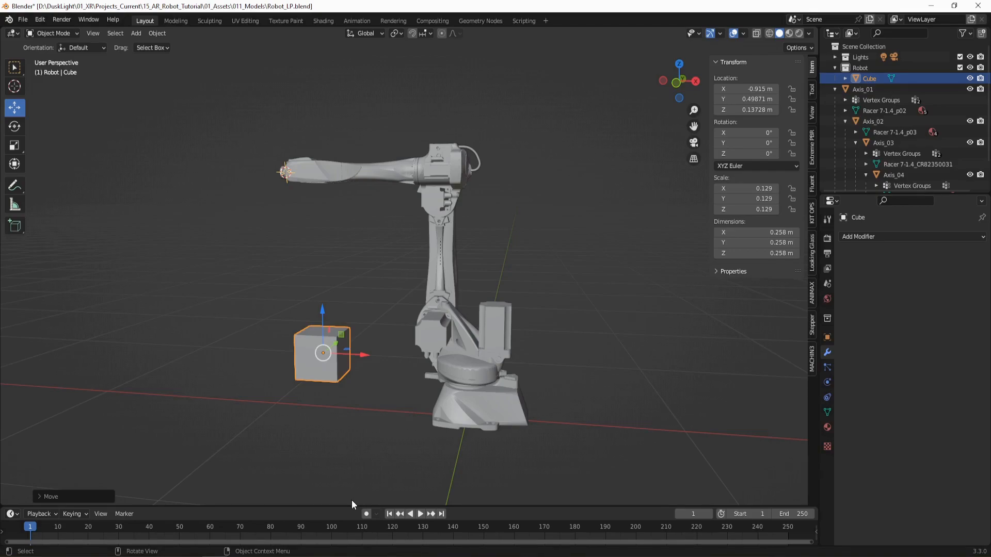
Step: Enlarge the timeline area and set the scene's output frame rate to 25 fps
left_click_drag(352, 504, 361, 391)
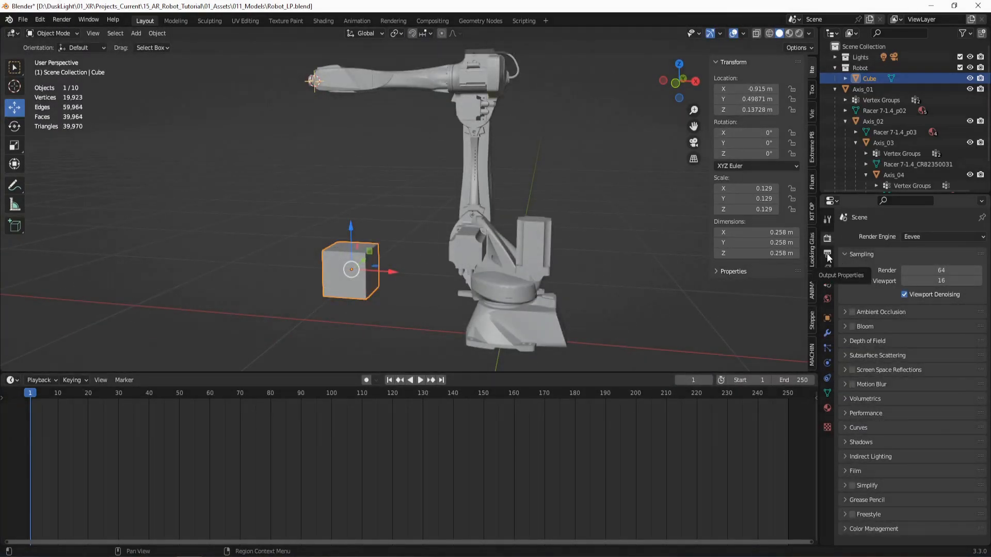
left_click(828, 255)
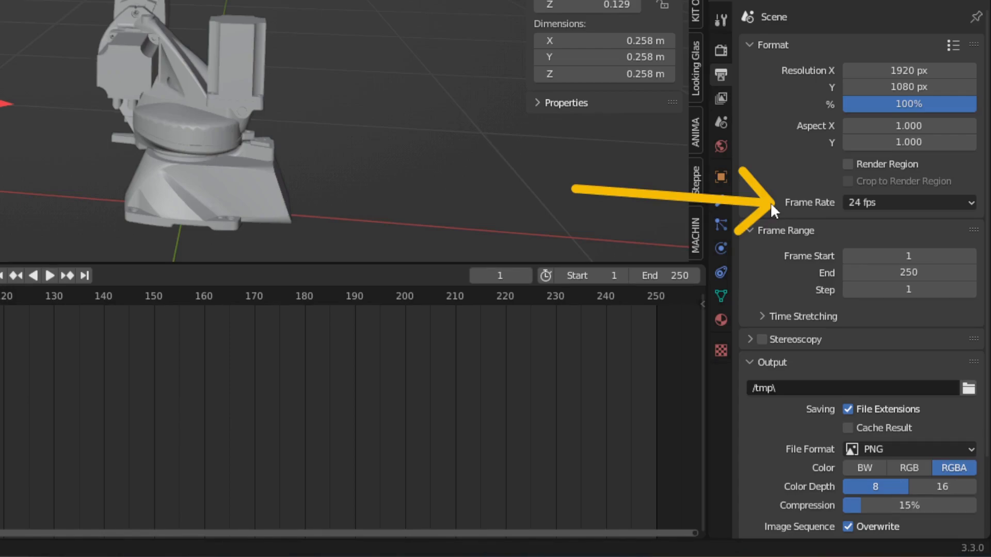
left_click(938, 202)
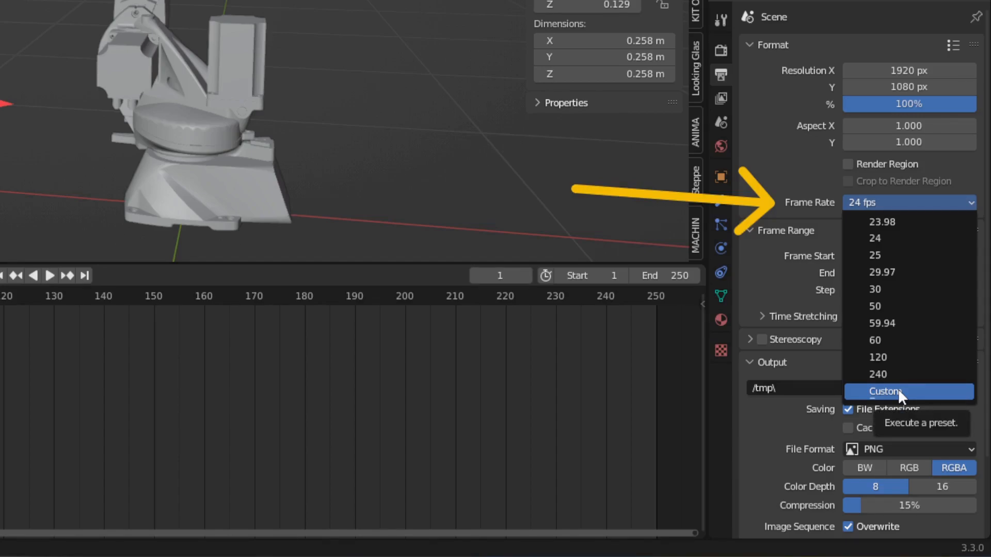
left_click(887, 256)
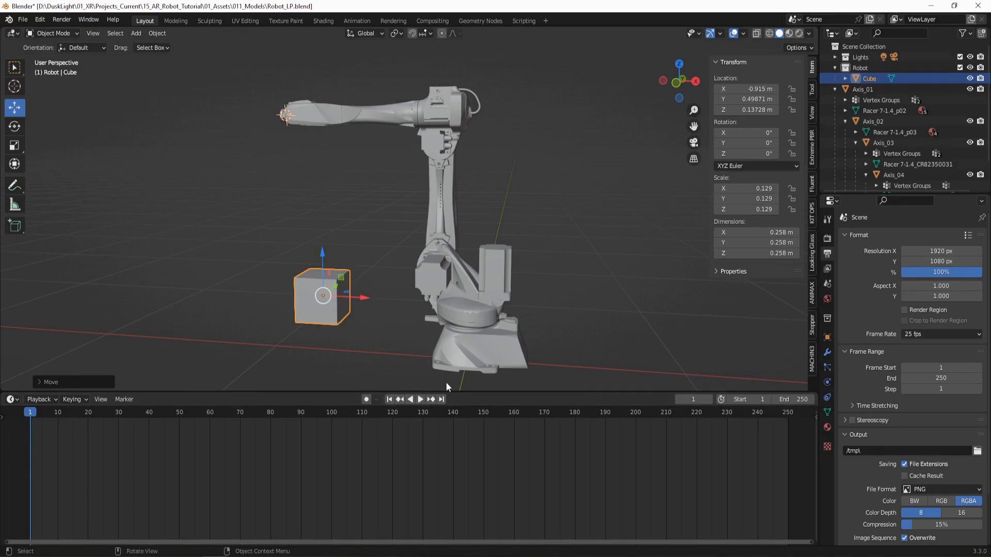
Step: Preview the timeline playback and return to frame 1
key("space")
left_click_drag(52, 417, 31, 429)
key("space")
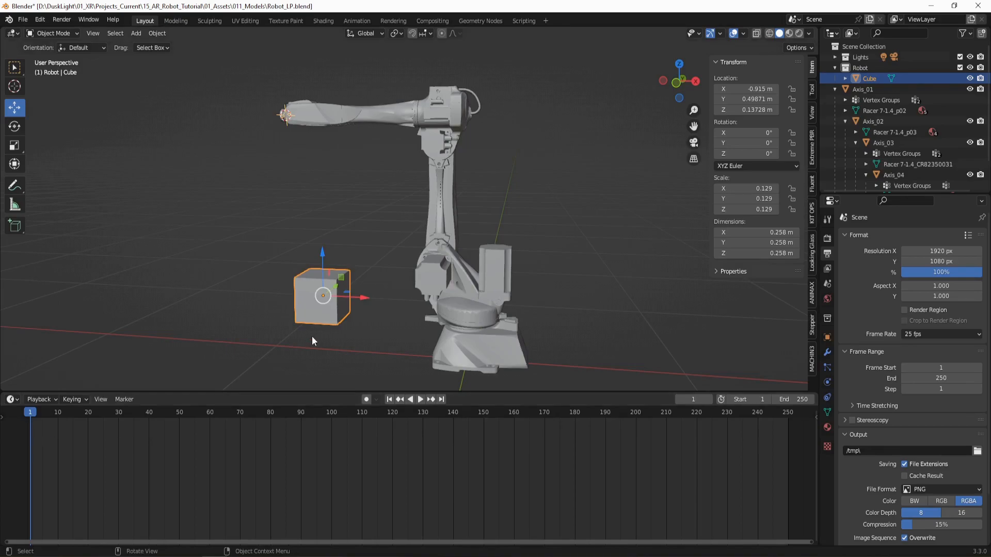
Step: Insert a Location, Rotation & Scale keyframe for Axis_01 at frame 1
left_click(473, 284)
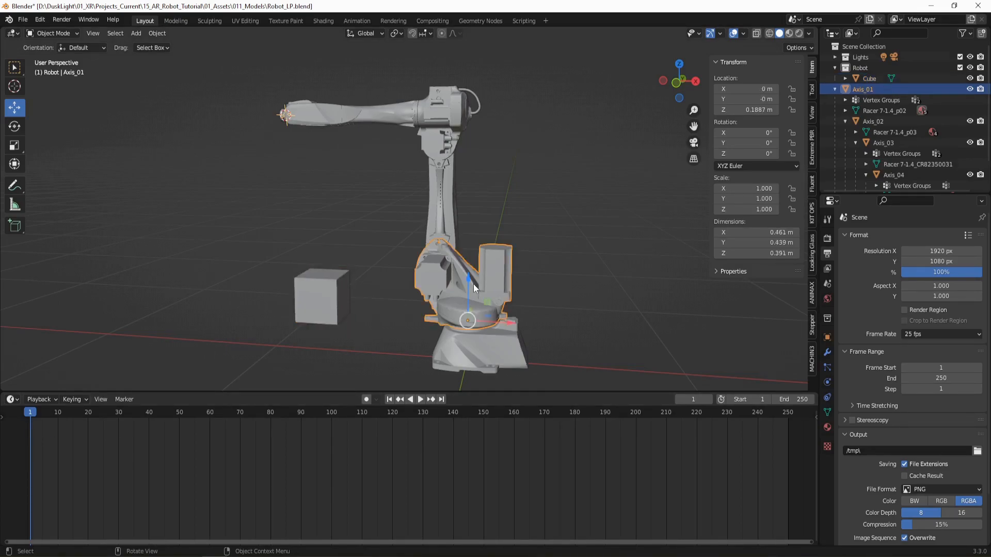
middle_click_drag(536, 281, 561, 309)
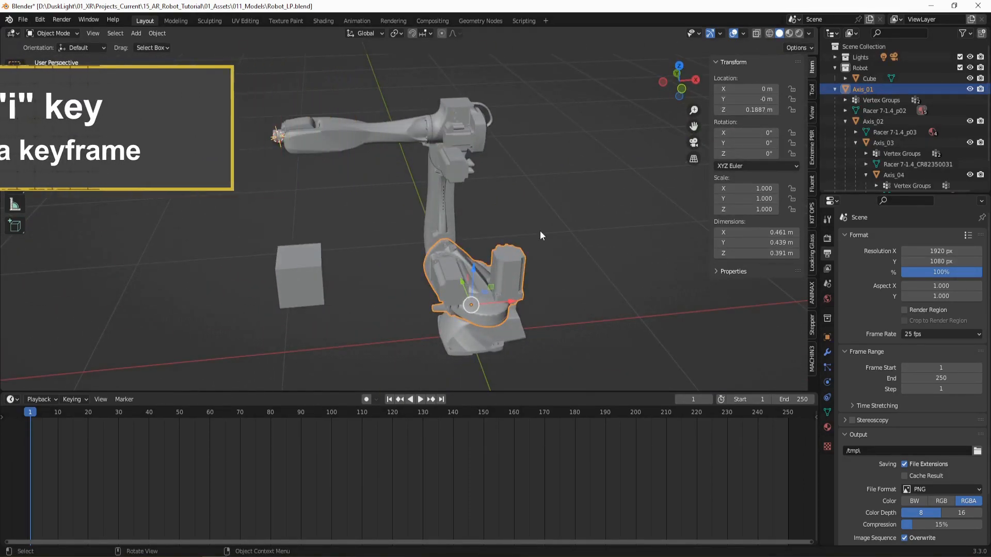
key("i")
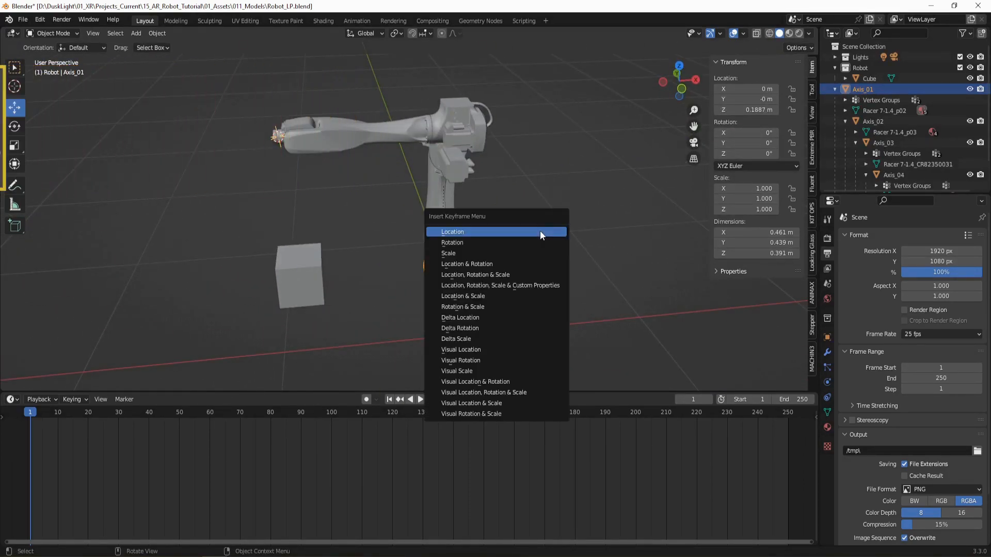
left_click(503, 275)
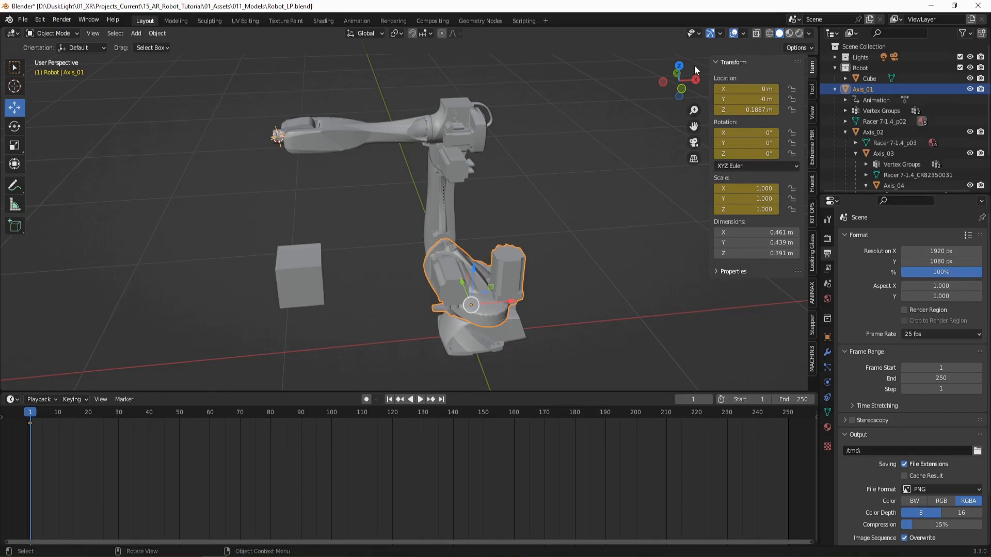
left_click_drag(800, 221, 809, 229)
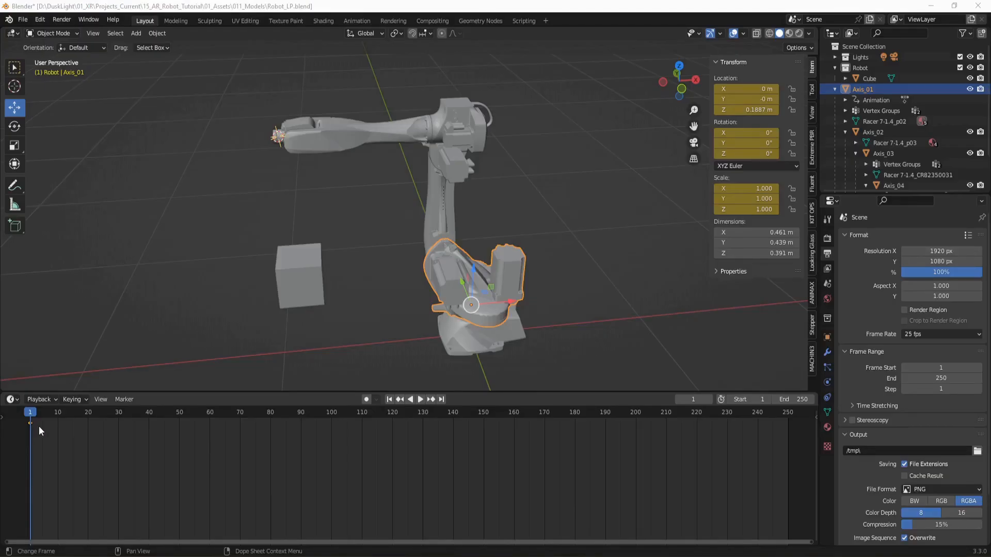
Step: Rotate Axis_01 to about -30.7° around Z at frame 100, keyframe its location, rotation and scale, and scrub through the motion
middle_click_drag(574, 290, 495, 301)
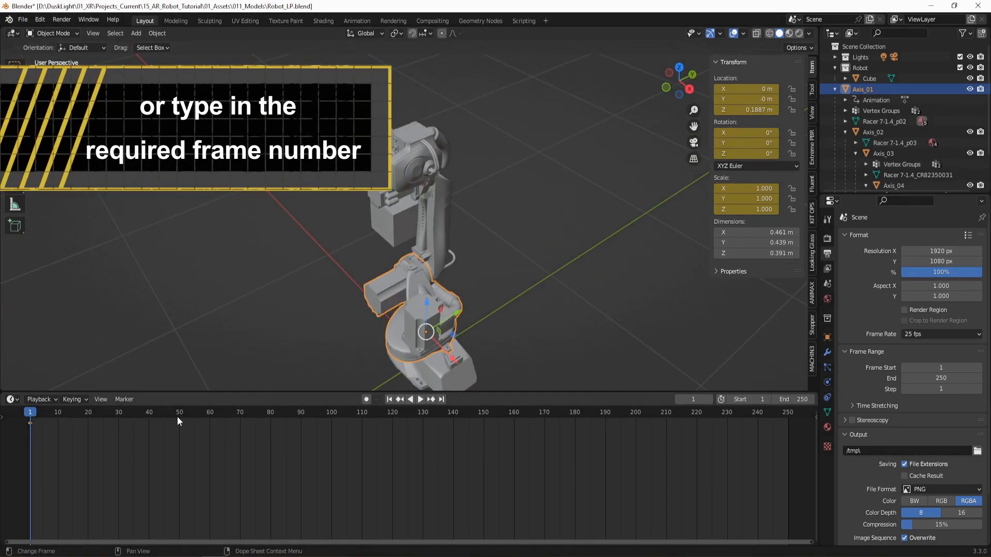
left_click(330, 413)
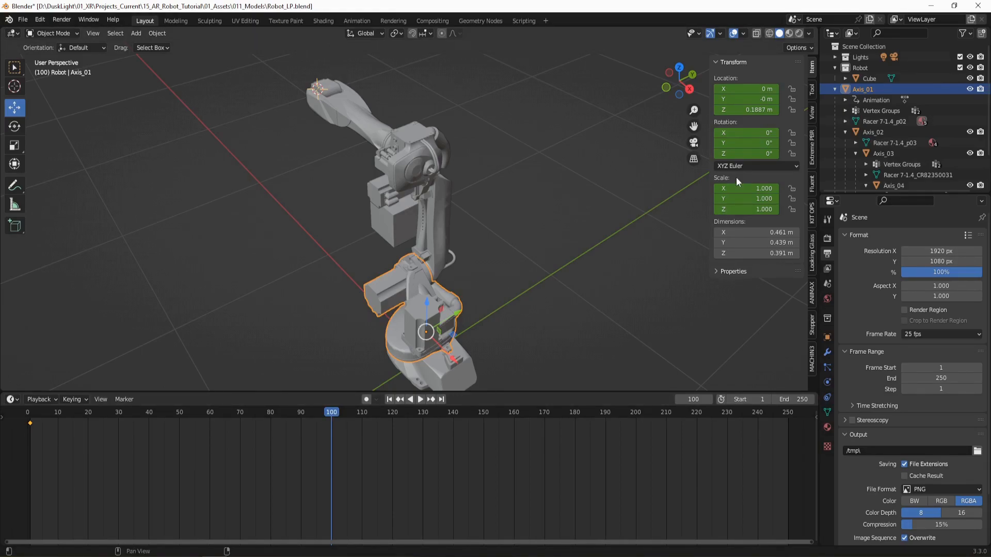
left_click_drag(748, 153, 698, 154)
middle_click_drag(572, 259, 424, 260)
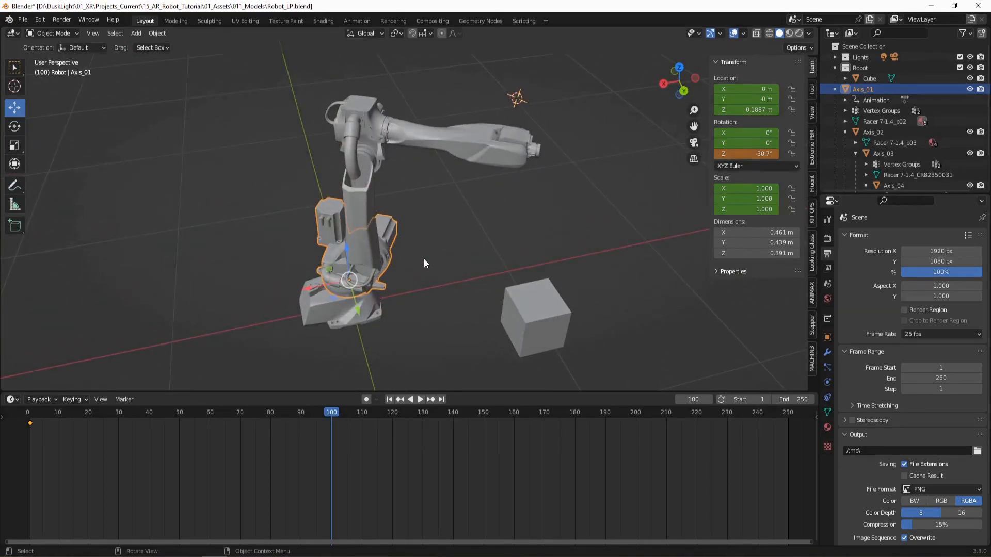
key("i")
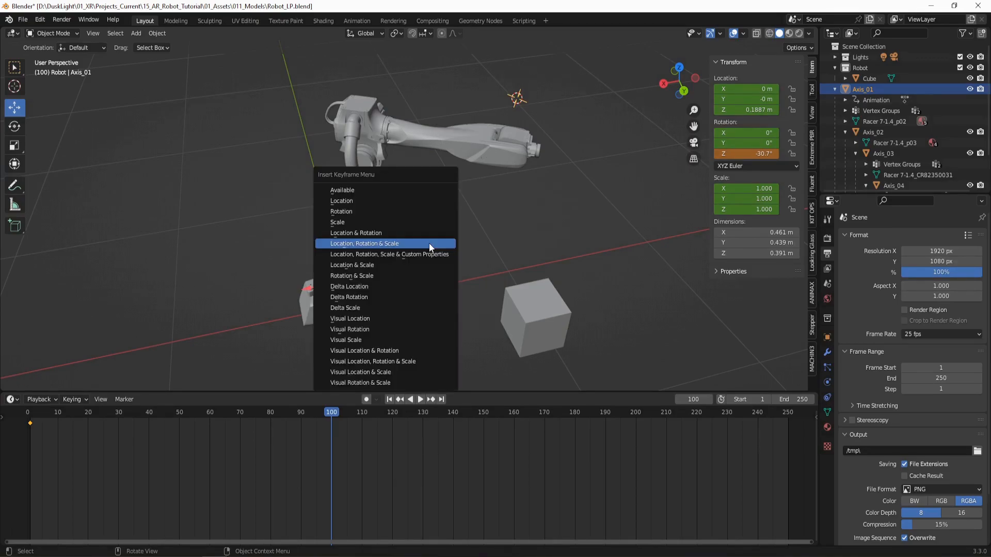
left_click(429, 243)
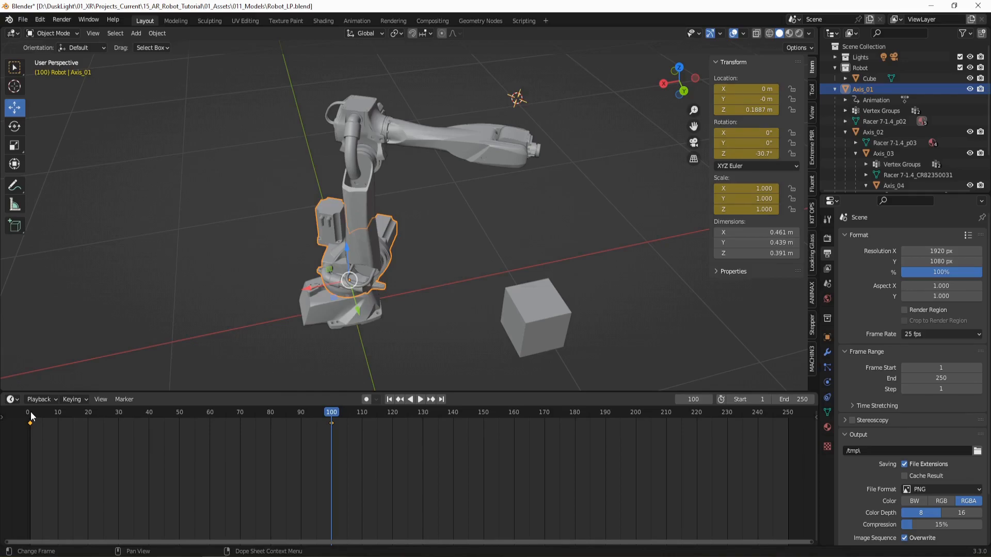
left_click_drag(29, 411, 332, 444)
Step: Insert a Location, Rotation & Scale keyframe for Axis_02 at frame 100
left_click(364, 197)
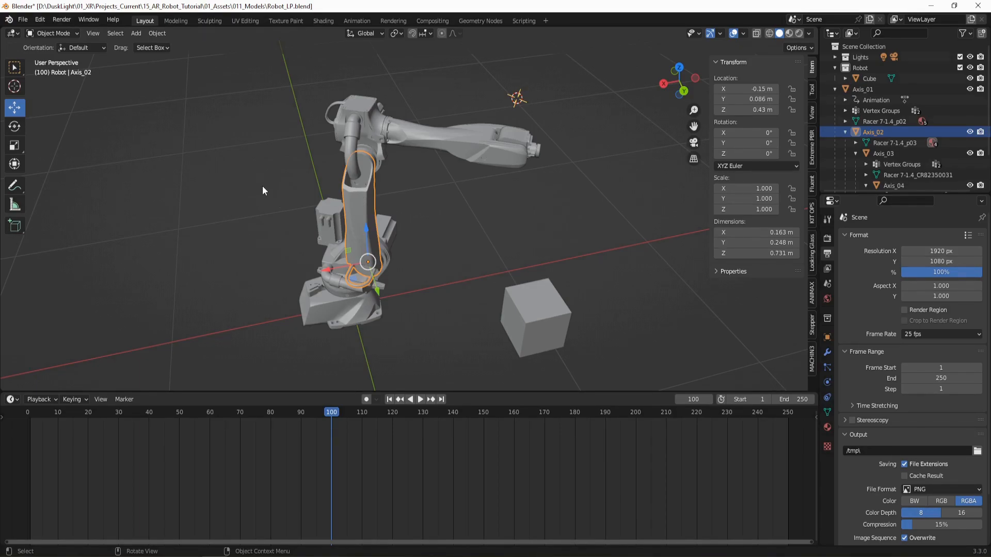
key("i")
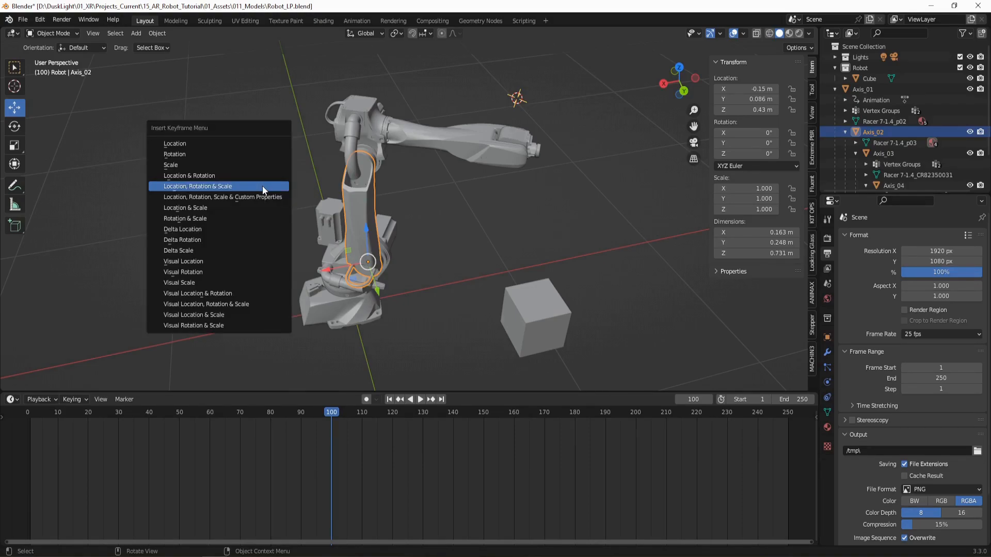
left_click(263, 187)
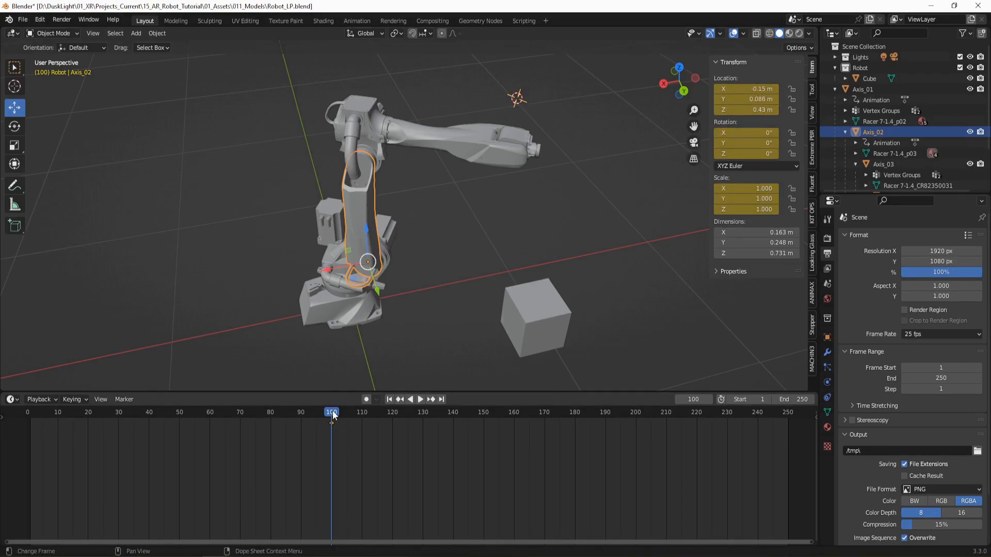
Step: Rotate Axis_02 to about -41.6° around Y at frame 170 and insert a Location, Rotation & Scale keyframe
left_click_drag(333, 416, 544, 413)
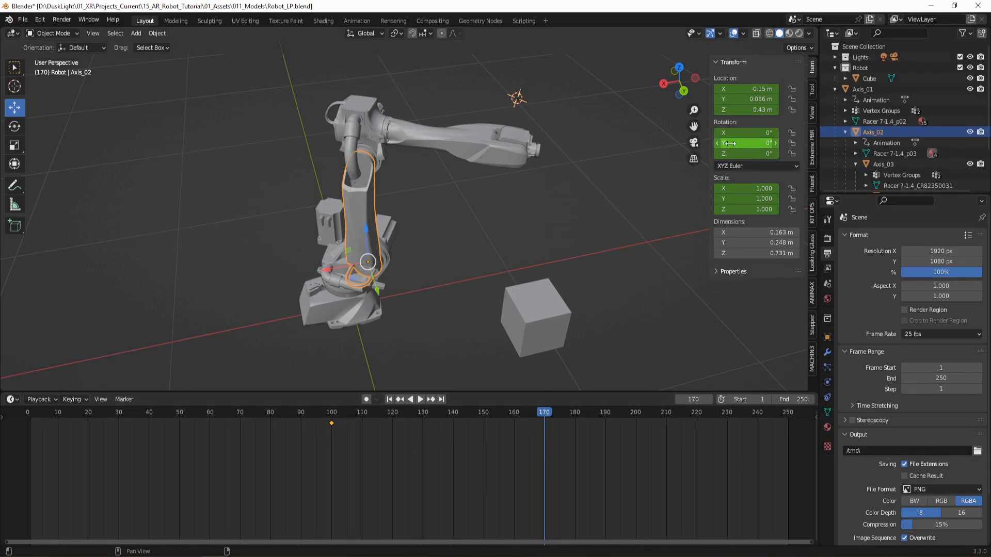
left_click_drag(730, 143, 710, 144)
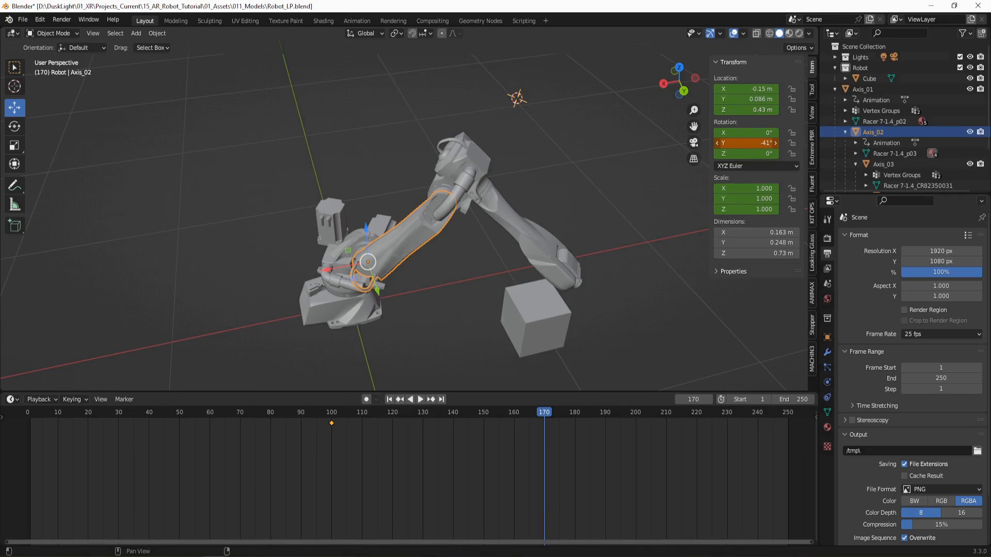
middle_click_drag(588, 309, 571, 250)
left_click_drag(746, 143, 742, 143)
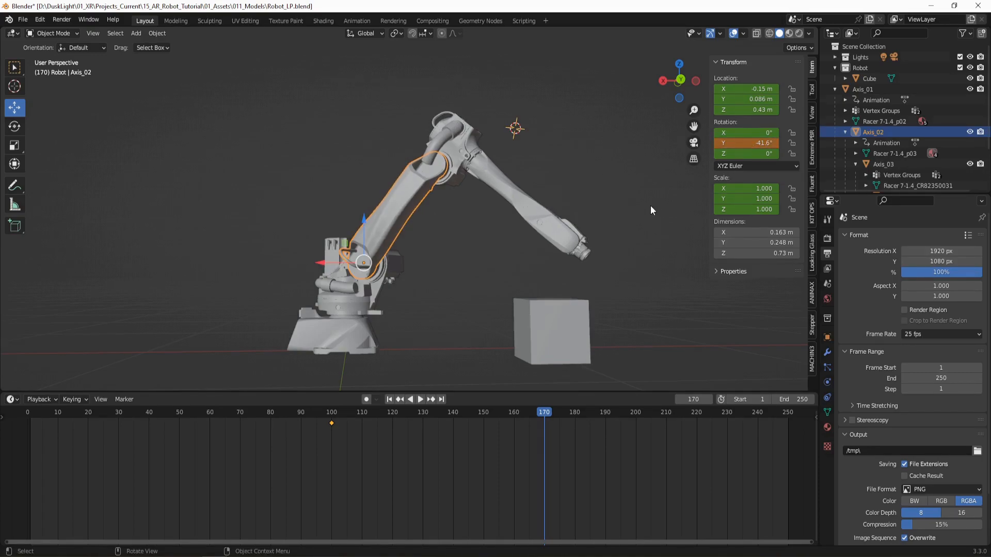
key("i")
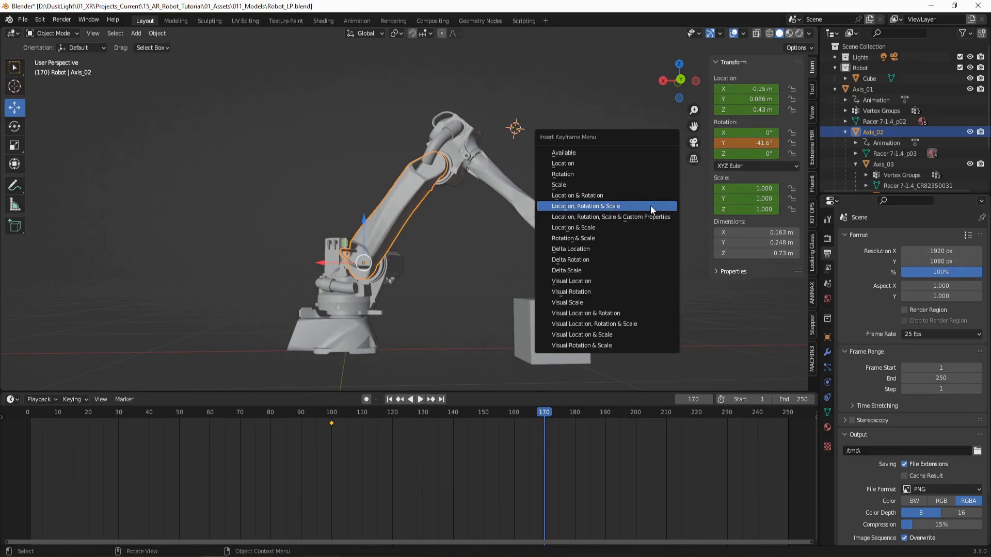
left_click(650, 205)
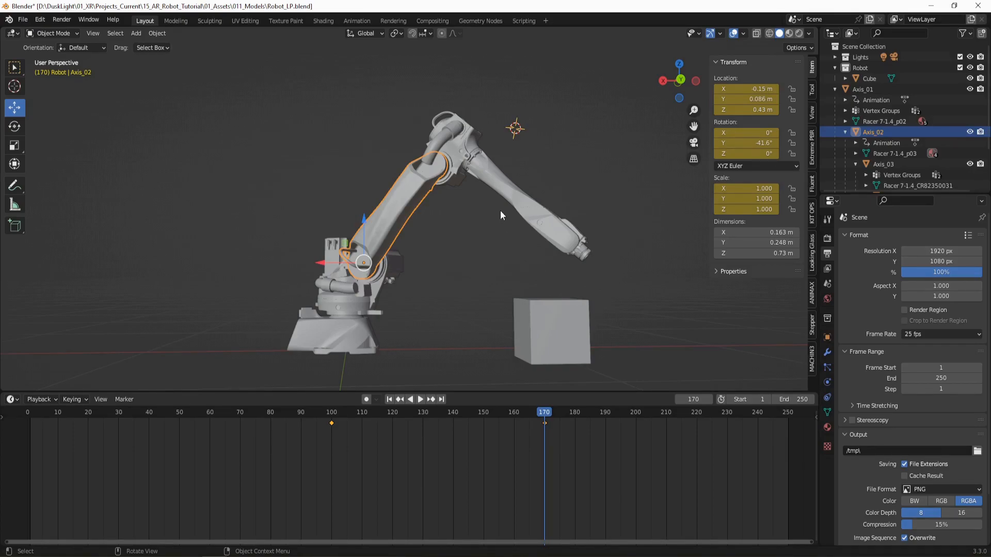
Step: Insert a Location, Rotation & Scale keyframe for Axis_03 at frame 140
left_click(464, 126)
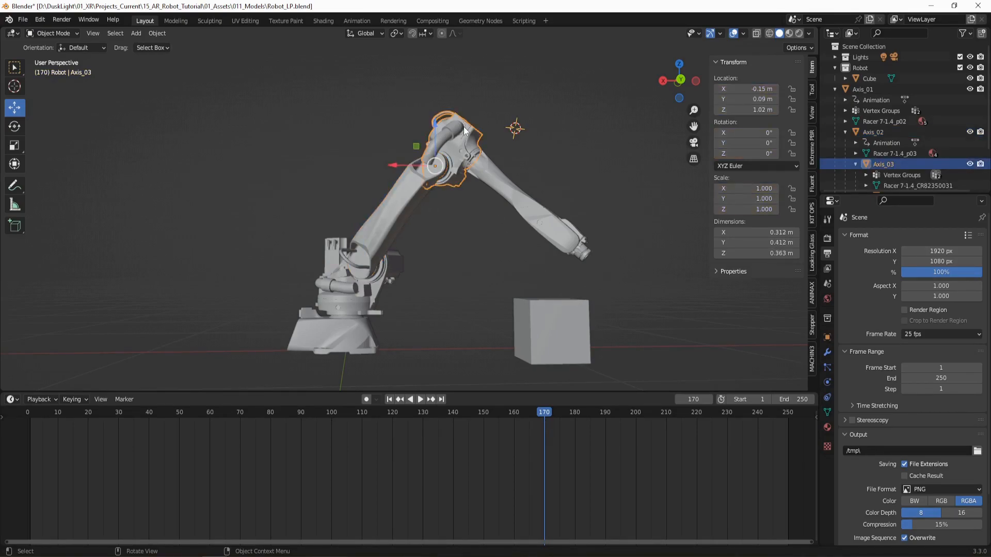
left_click(453, 411)
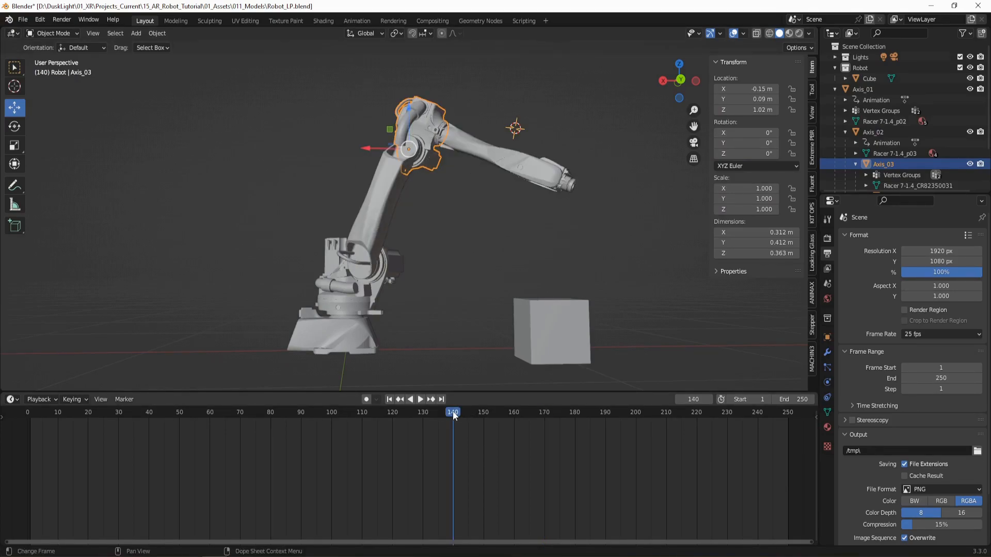
key("i")
left_click(470, 232)
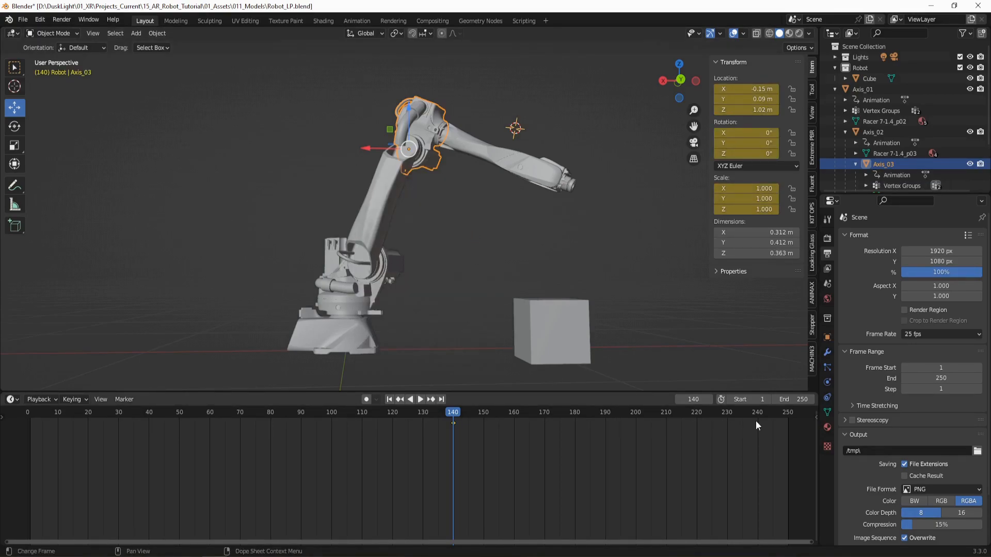
Step: Rotate Axis_03 to about -15.7° around Y at frame 250 and insert a Location, Rotation & Scale keyframe
left_click(788, 414)
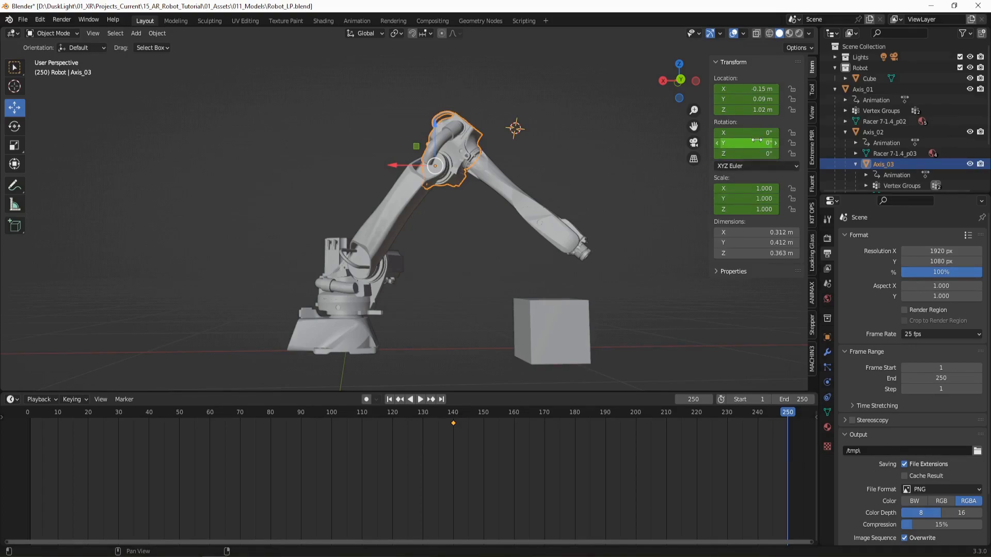
left_click_drag(736, 146, 694, 146)
middle_click_drag(652, 224, 415, 281)
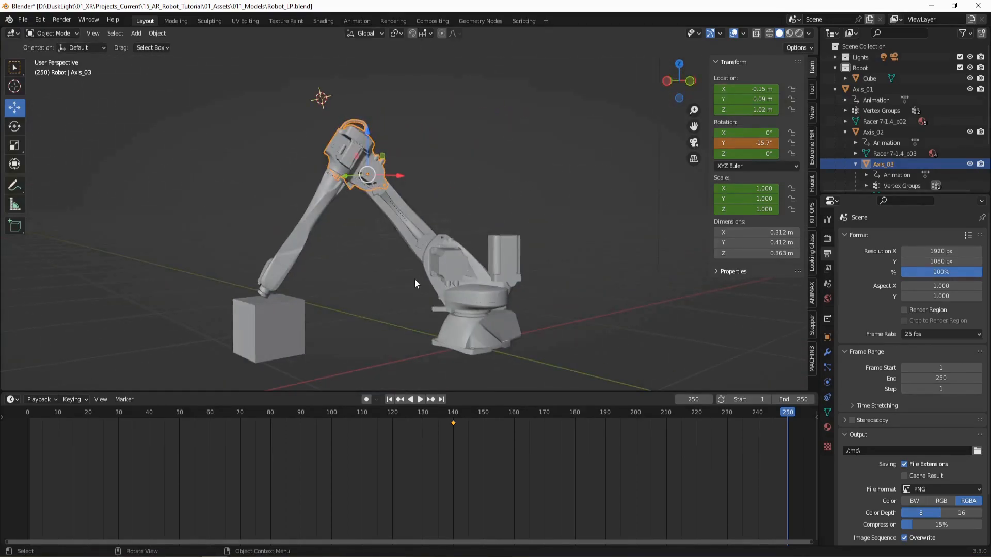
key("i")
left_click(471, 242)
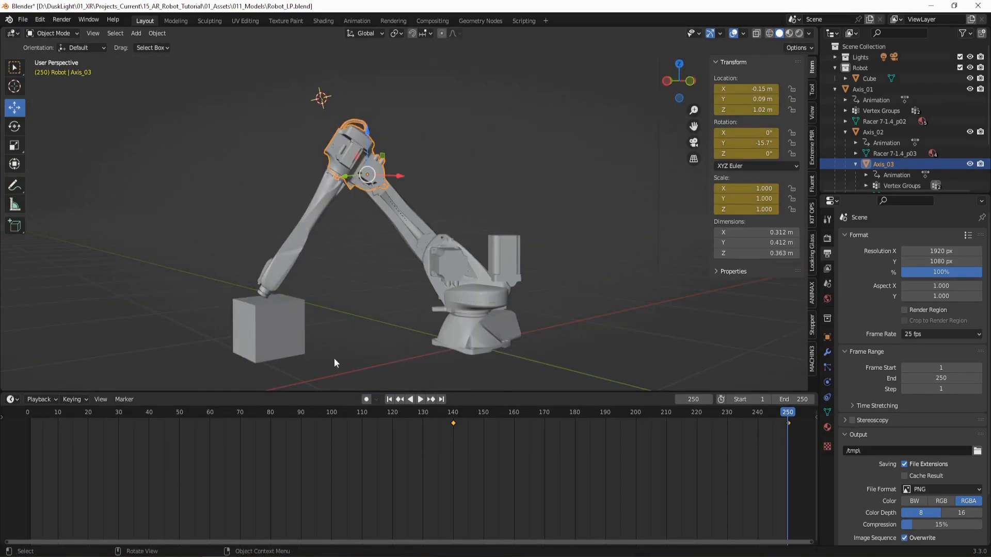
Step: Play the animation from the start to review the combined motion of the three axes, and stop it
left_click(27, 412)
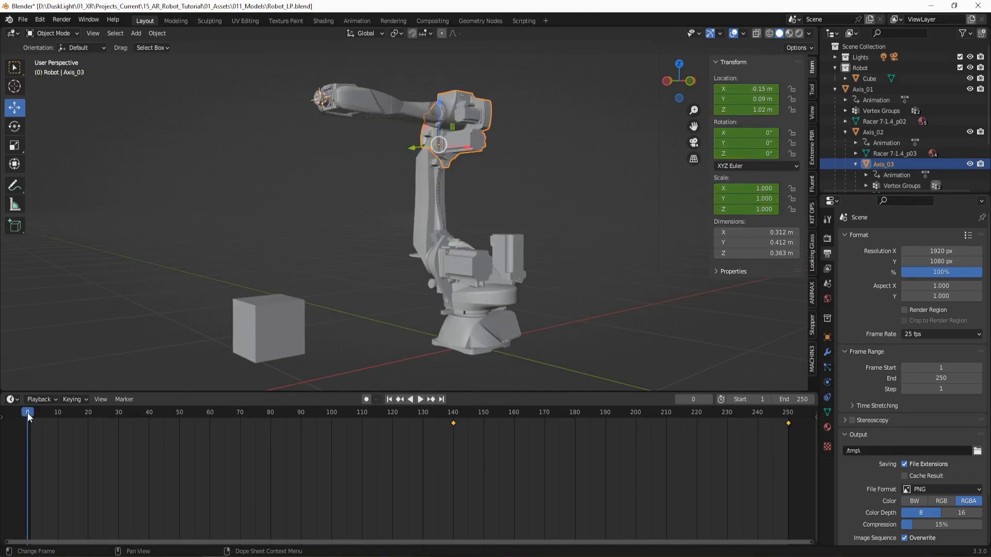
left_click(420, 400)
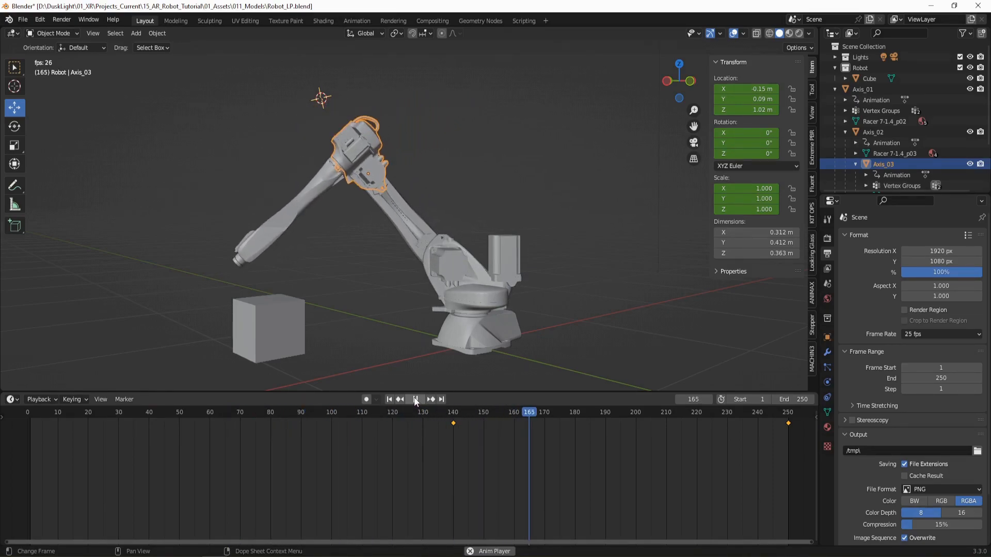
left_click(416, 398)
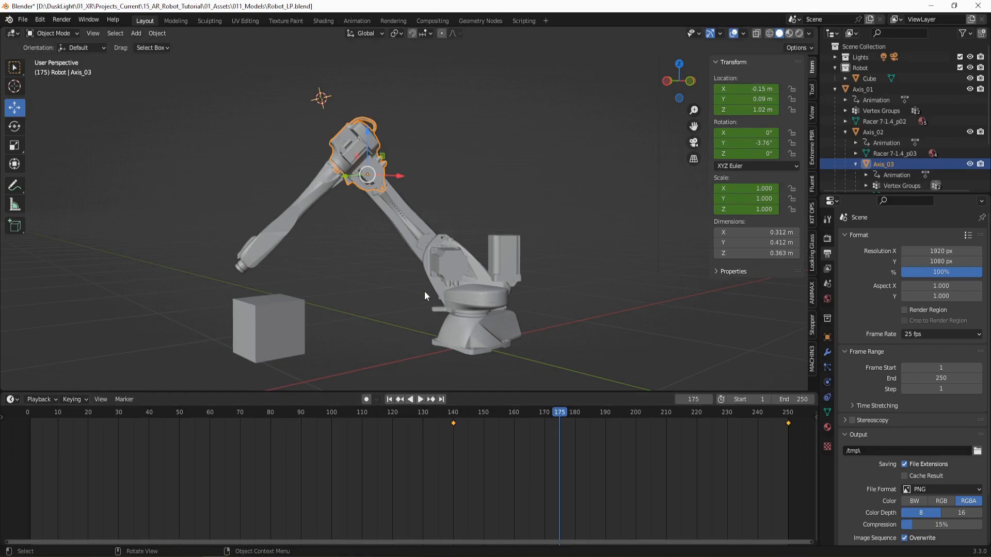
Step: Move the frame 100 keyframe of Axis_01 to frame 150
left_click(486, 294)
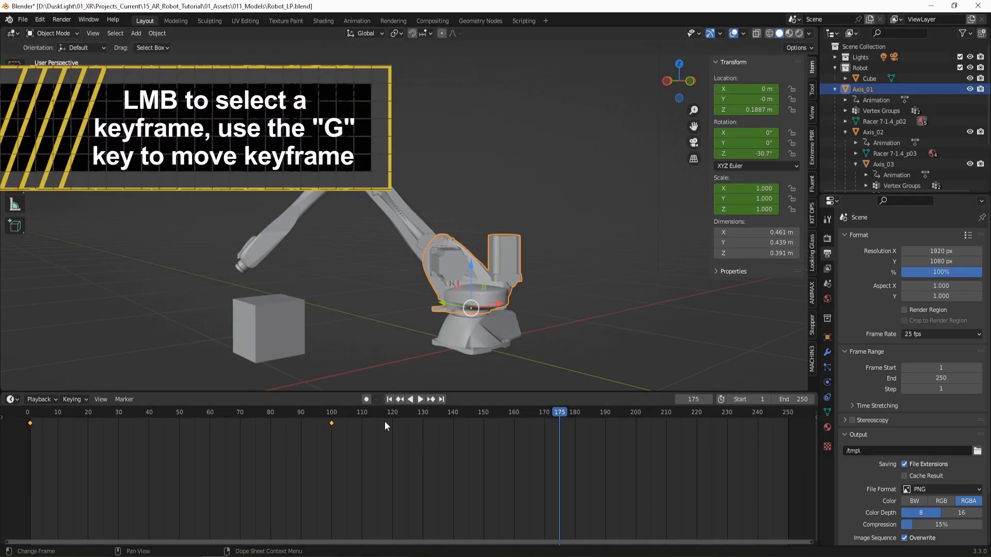
left_click(331, 435)
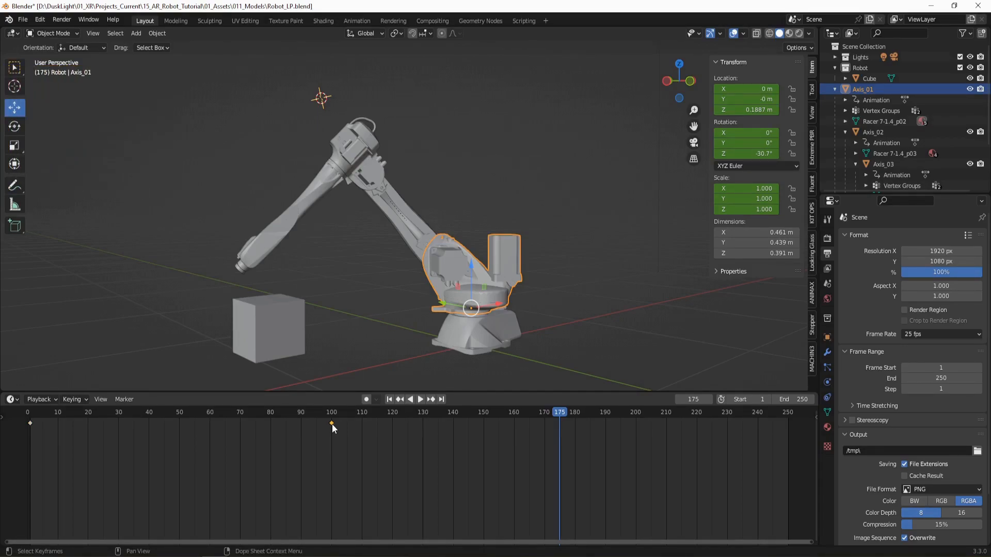
key("g")
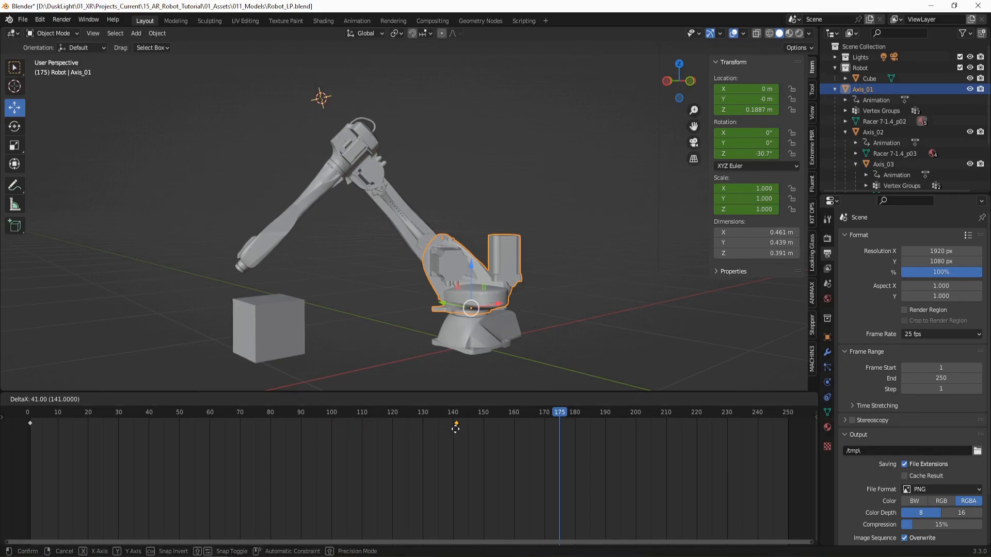
left_click(485, 430)
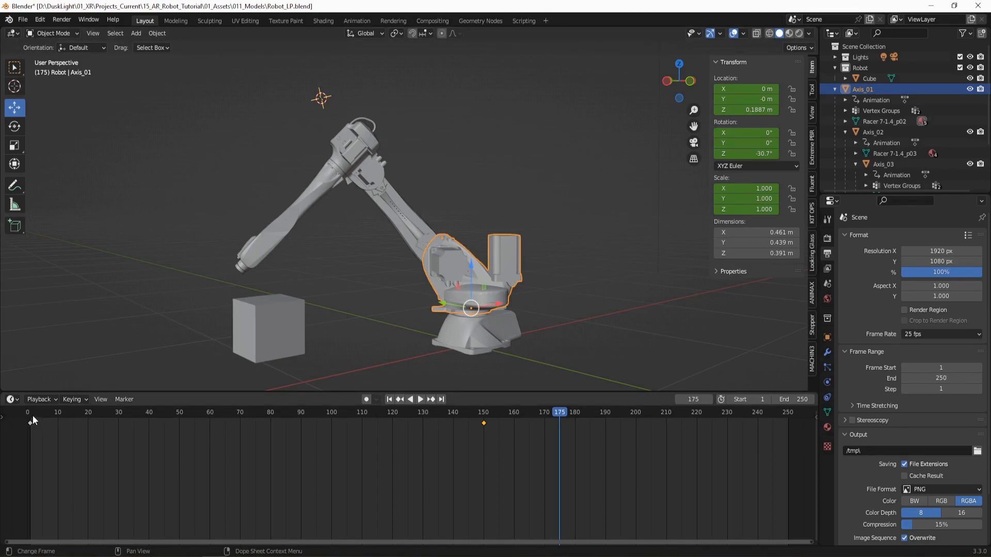
Step: Play the animation from frame 1 to check the retimed Axis_01 rotation, and return to the start
key("shift+Left")
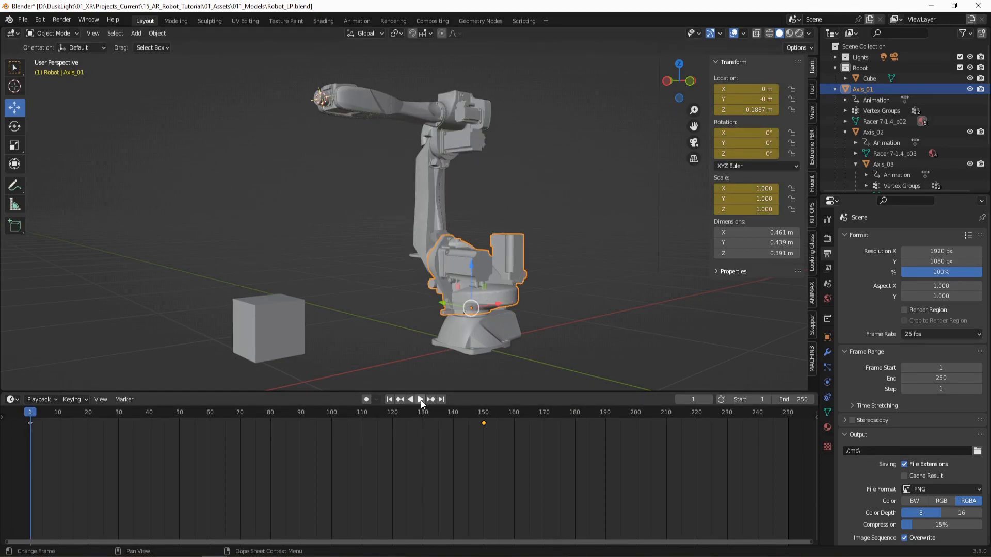
left_click(421, 401)
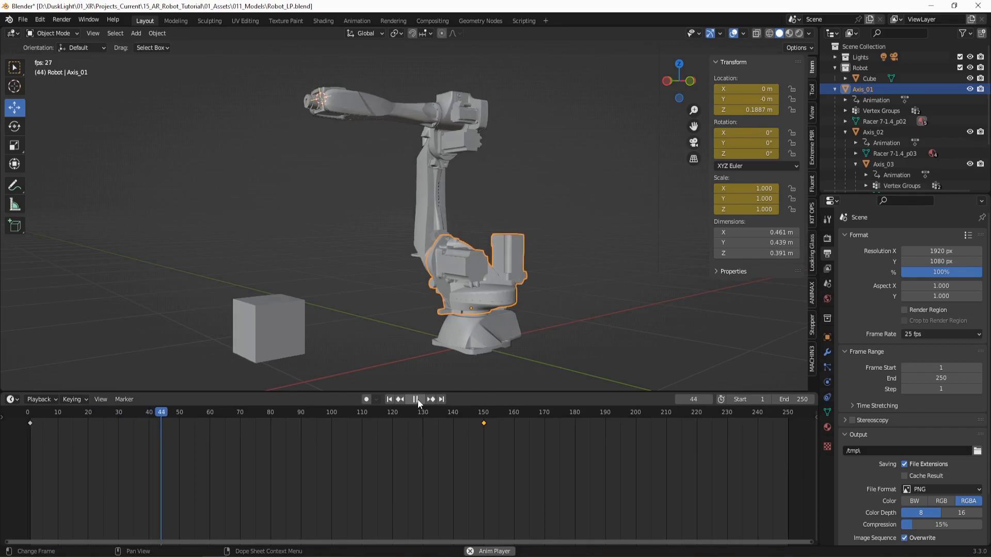
left_click(416, 399)
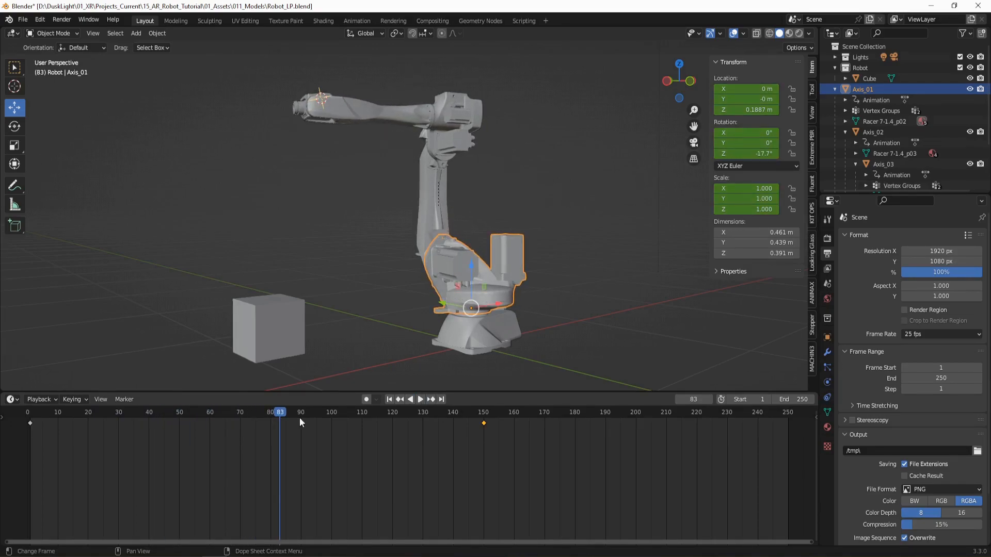
left_click(28, 412)
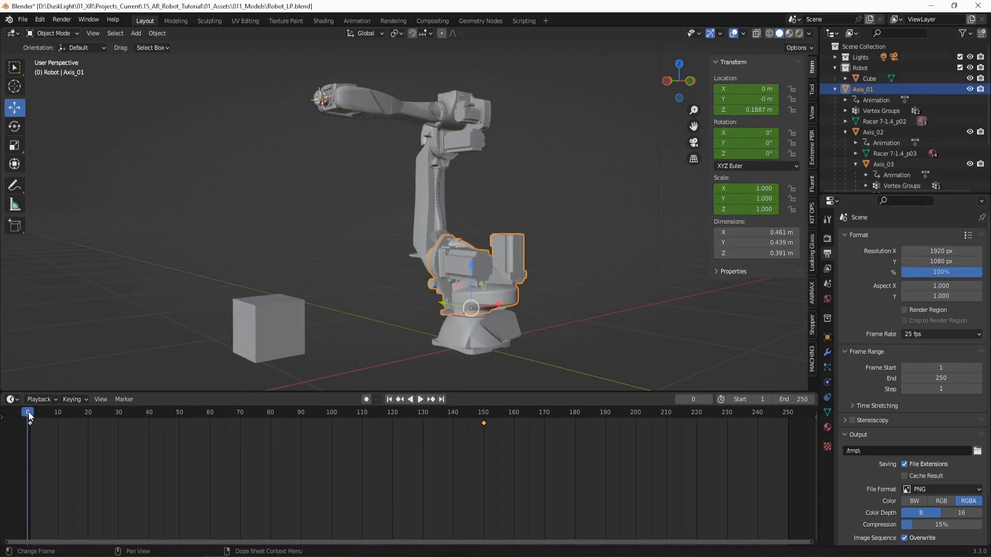
left_click(29, 412)
Step: Examine the robot arm and target cube from several angles, selecting the individual axes and the cube to compare their keyframes
middle_click_drag(330, 267, 520, 327)
left_click(477, 276)
middle_click_drag(552, 277, 385, 290)
left_click_drag(313, 268, 517, 273)
middle_click_drag(516, 268, 414, 270)
left_click(422, 277)
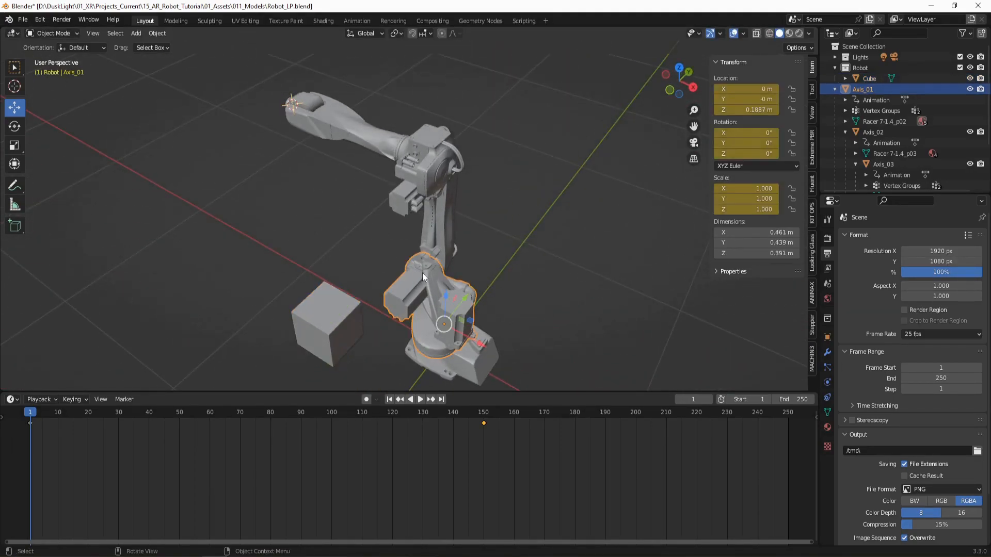
left_click(441, 229)
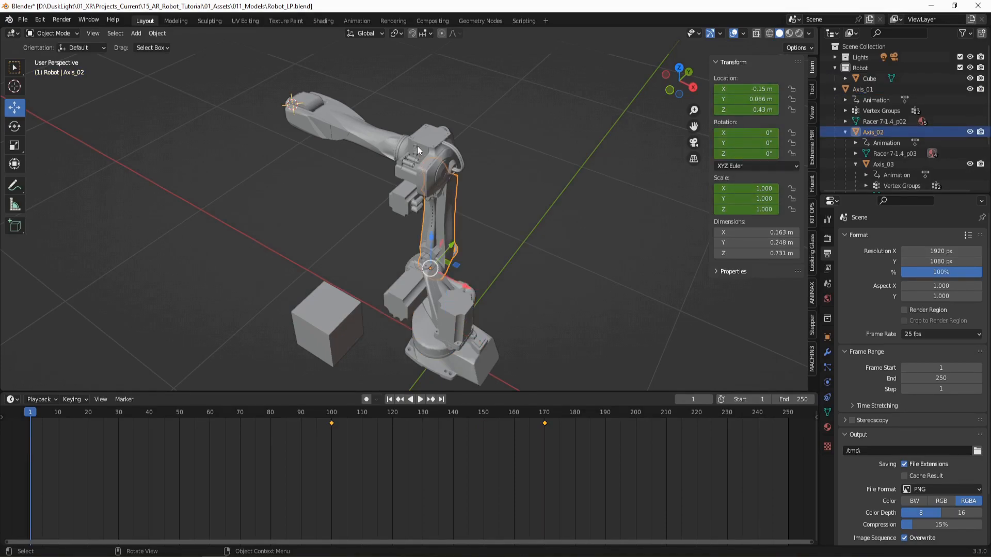
left_click(417, 145)
middle_click_drag(472, 228, 432, 244)
left_click(457, 241)
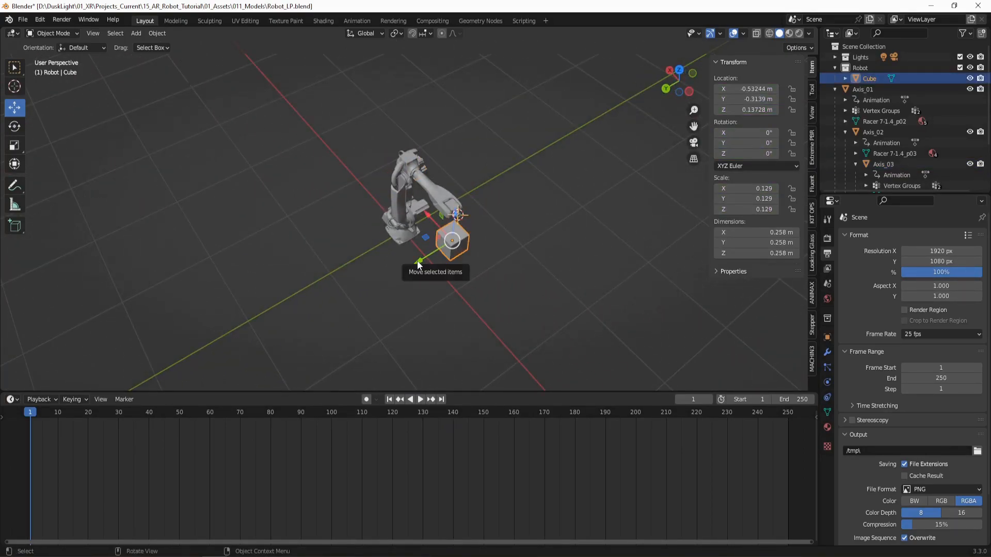
middle_click_drag(419, 265, 373, 250)
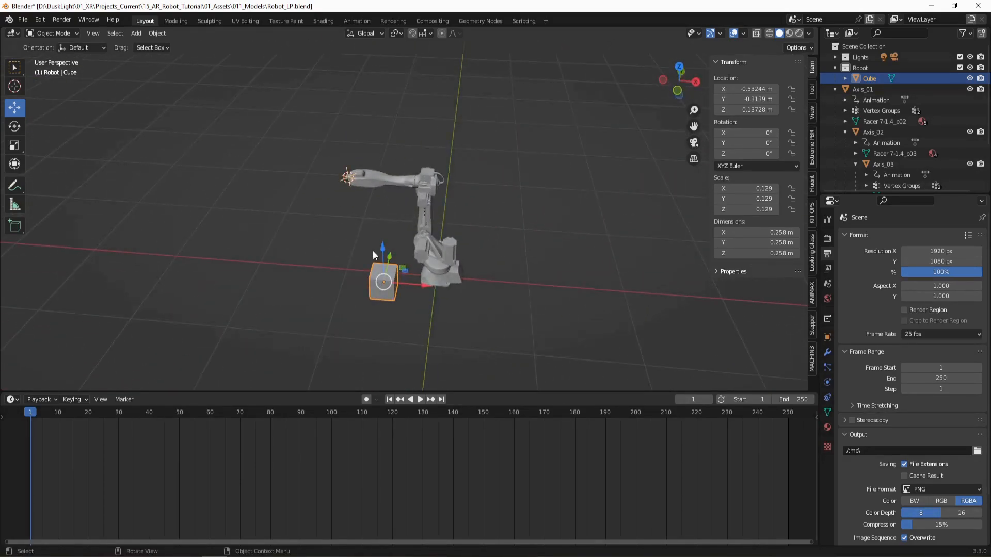
scroll(372, 250, "up", 2)
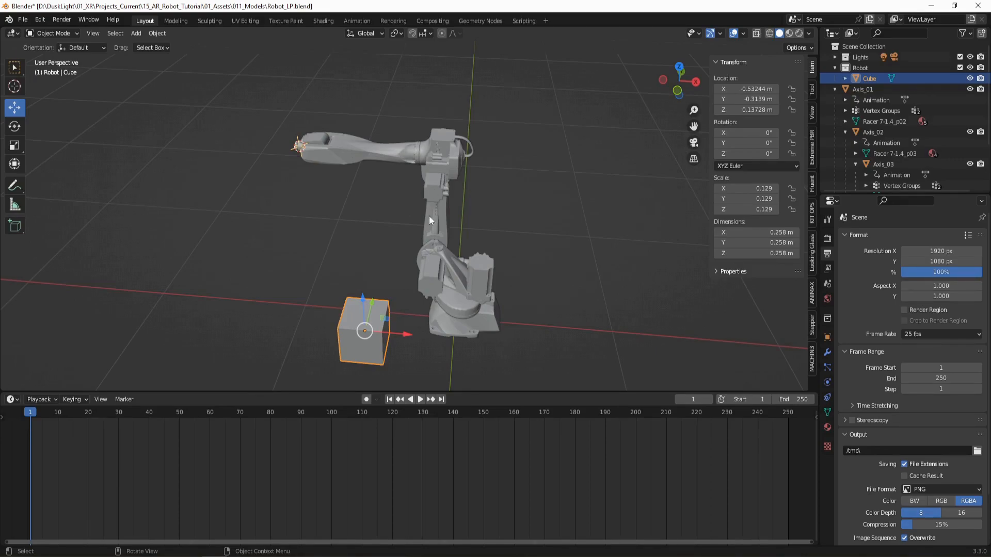
left_click(445, 268)
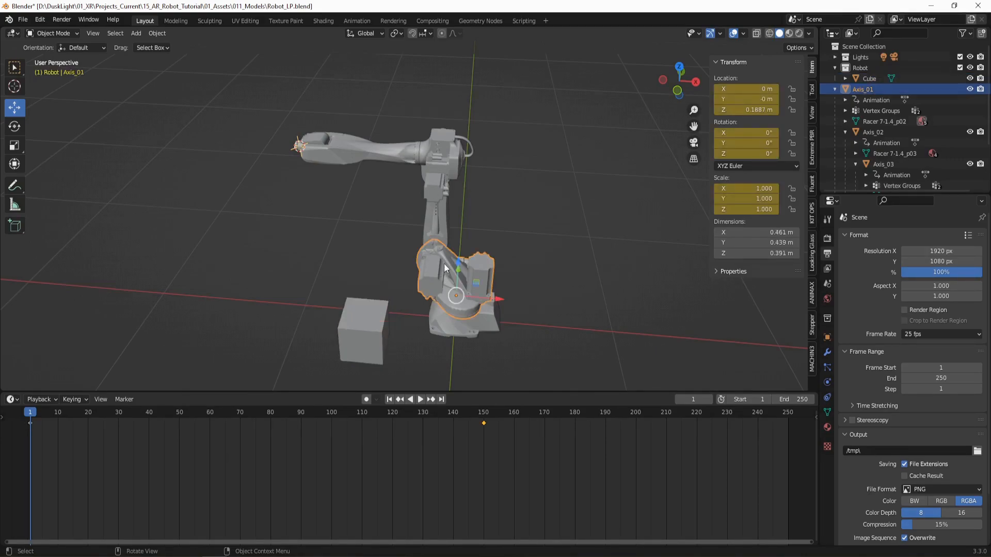
left_click(437, 212)
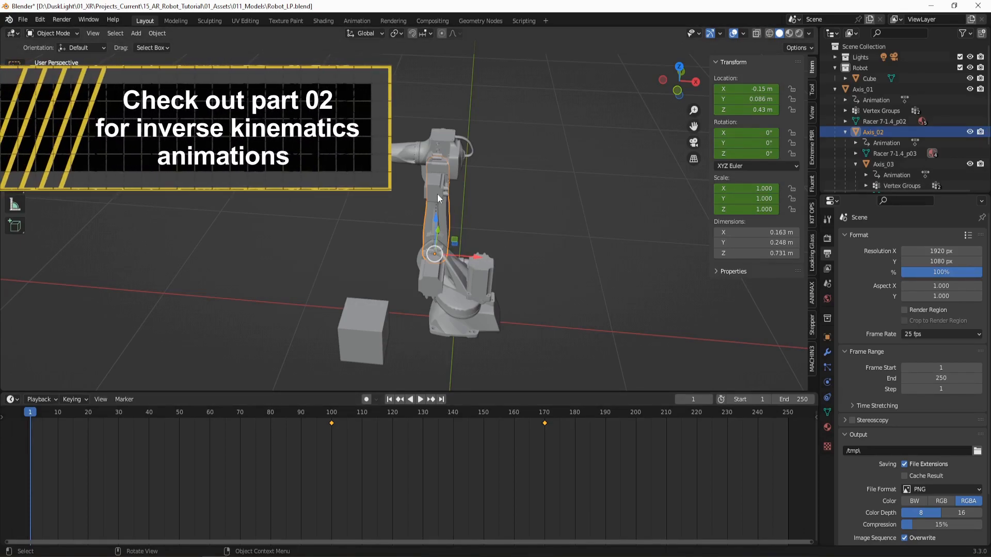
left_click(438, 251)
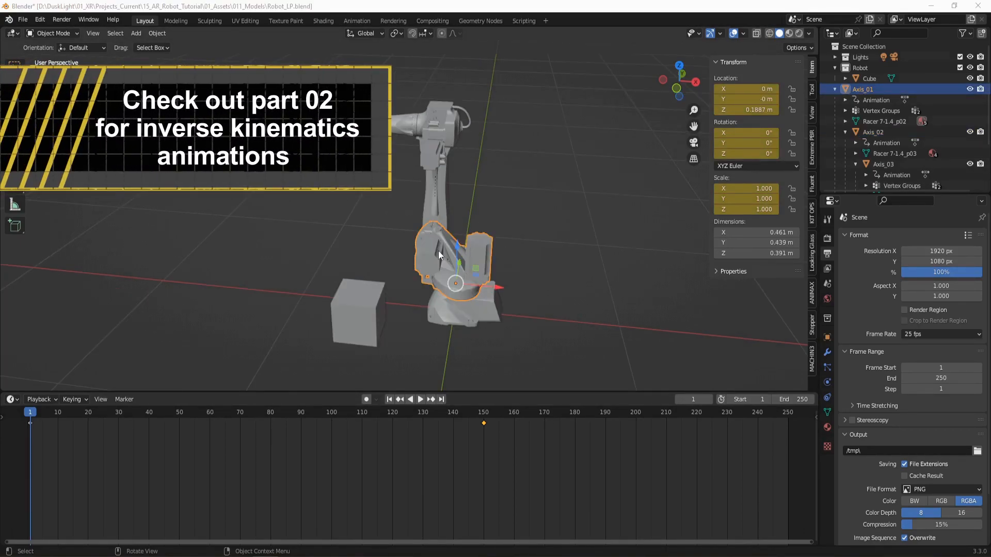